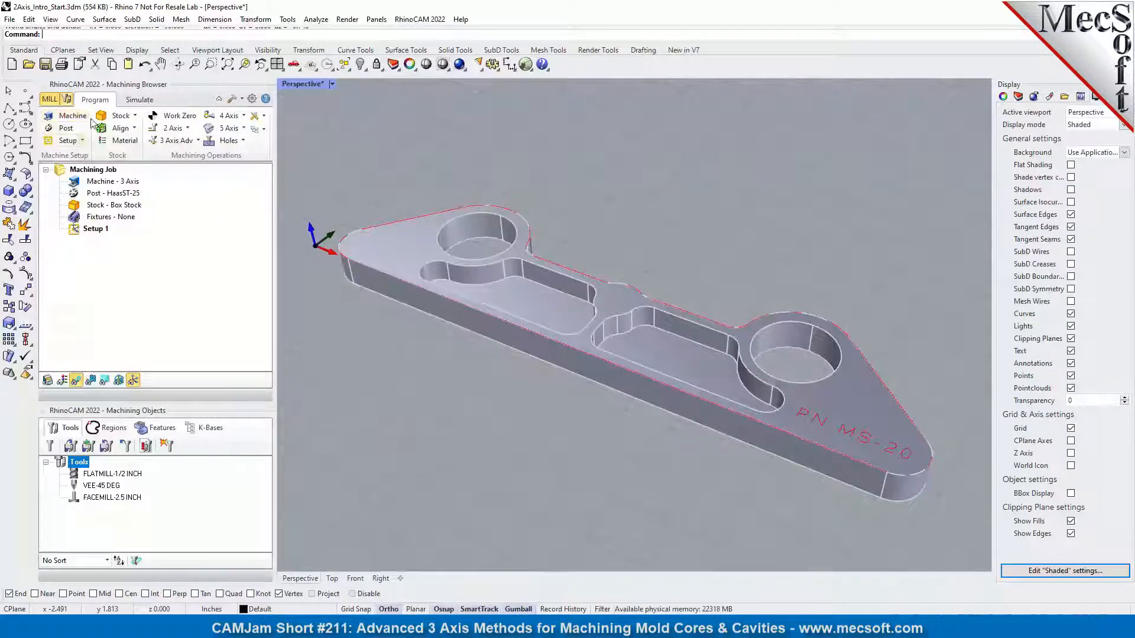
- Review the machine tool definition and accept it with the number of axes kept at 3 Axis
left_click(71, 117)
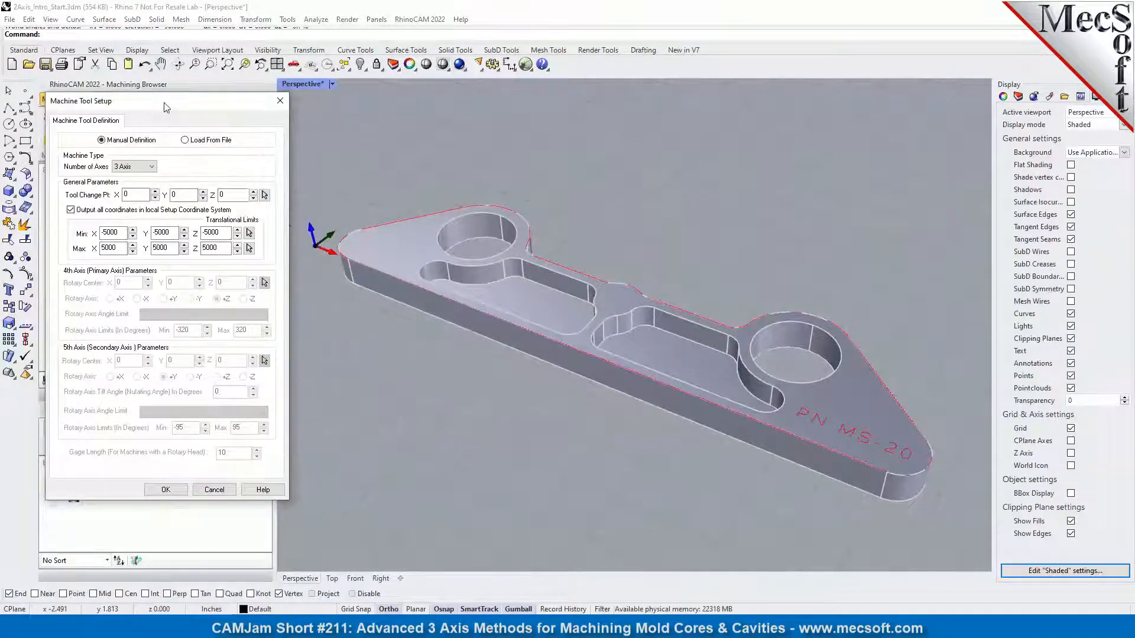
left_click(161, 181)
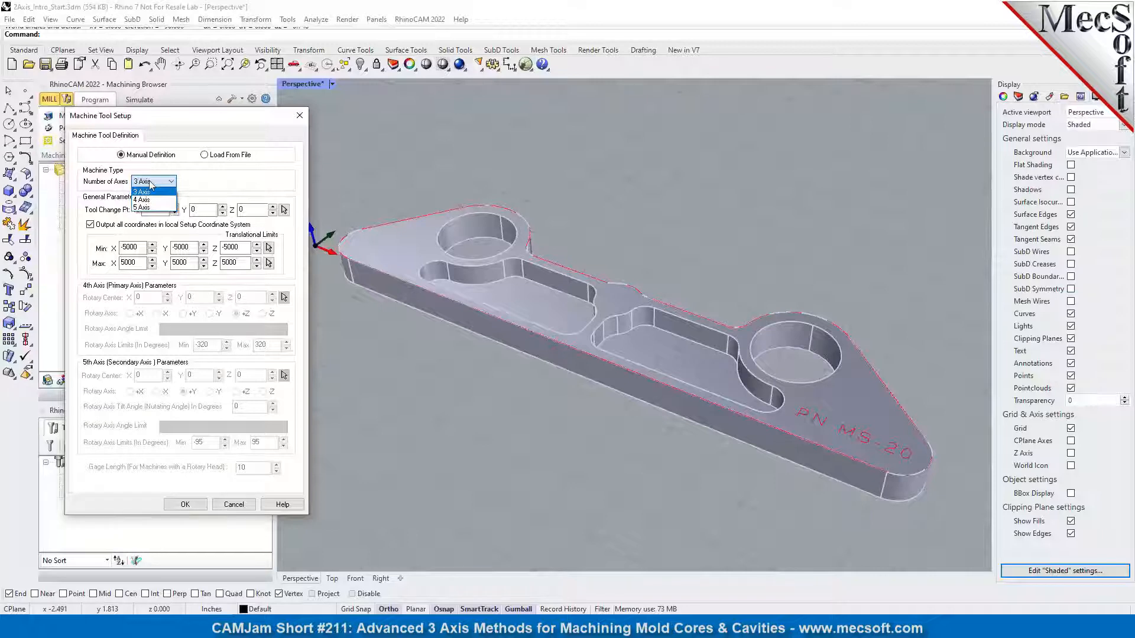
left_click(205, 182)
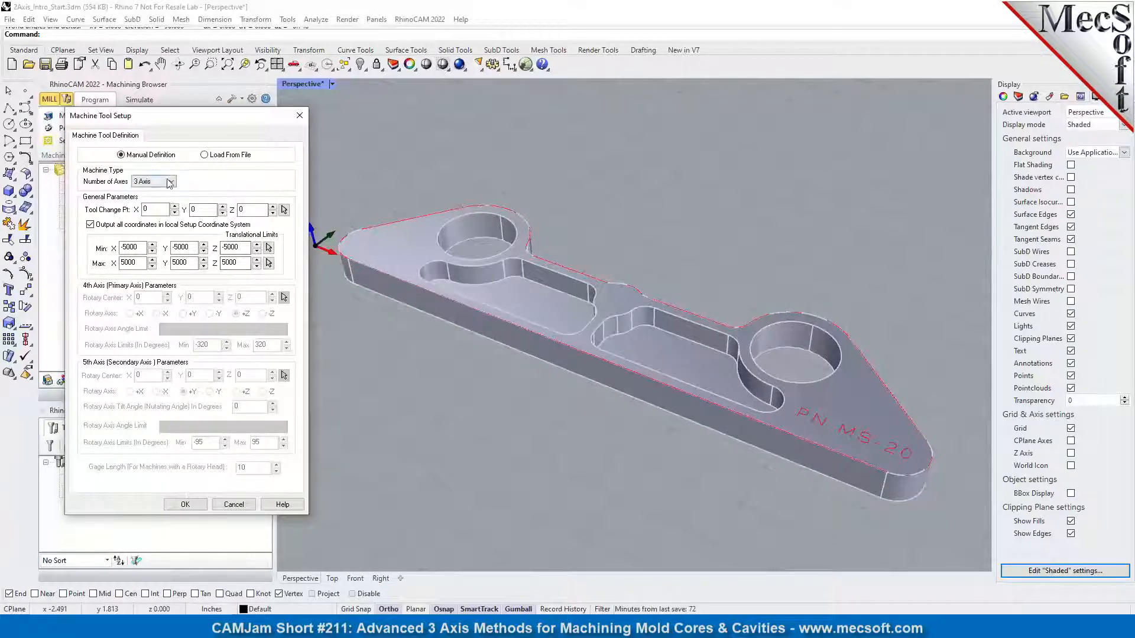
left_click(185, 505)
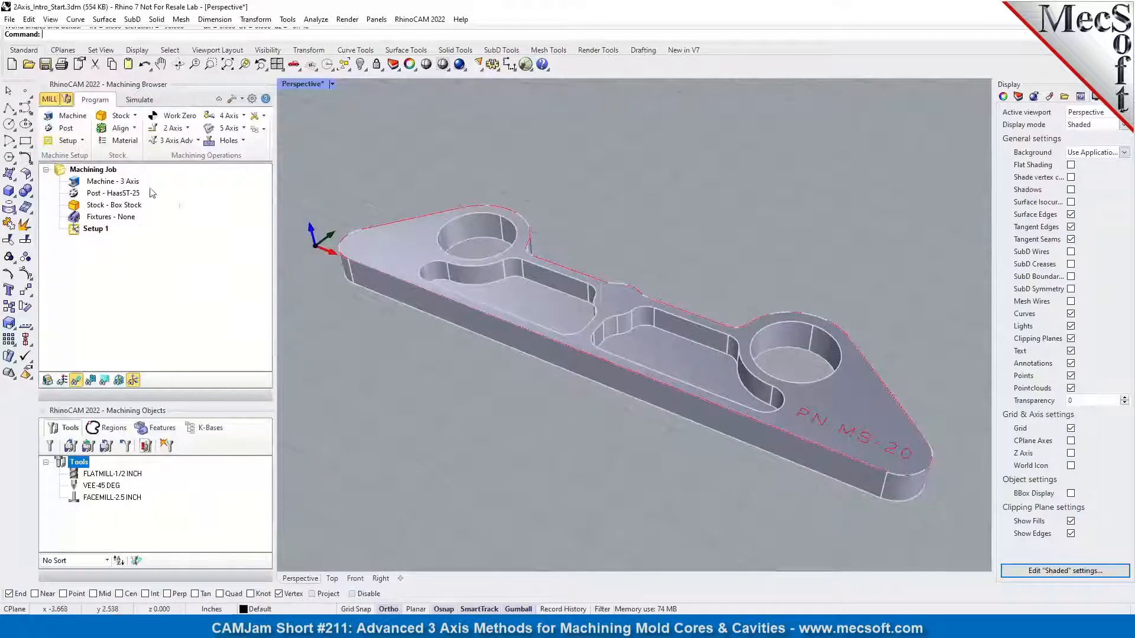
- For Setup 1, display the world coordinate system and toggle the machine coordinate system off and back on to compare them
left_click(77, 231)
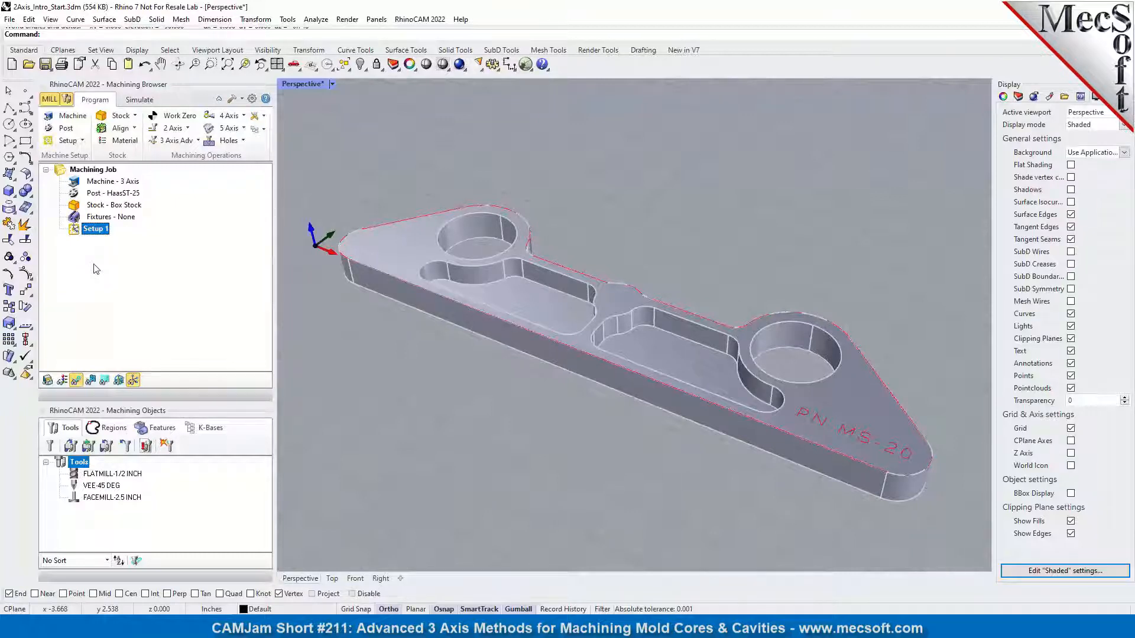
left_click(133, 382)
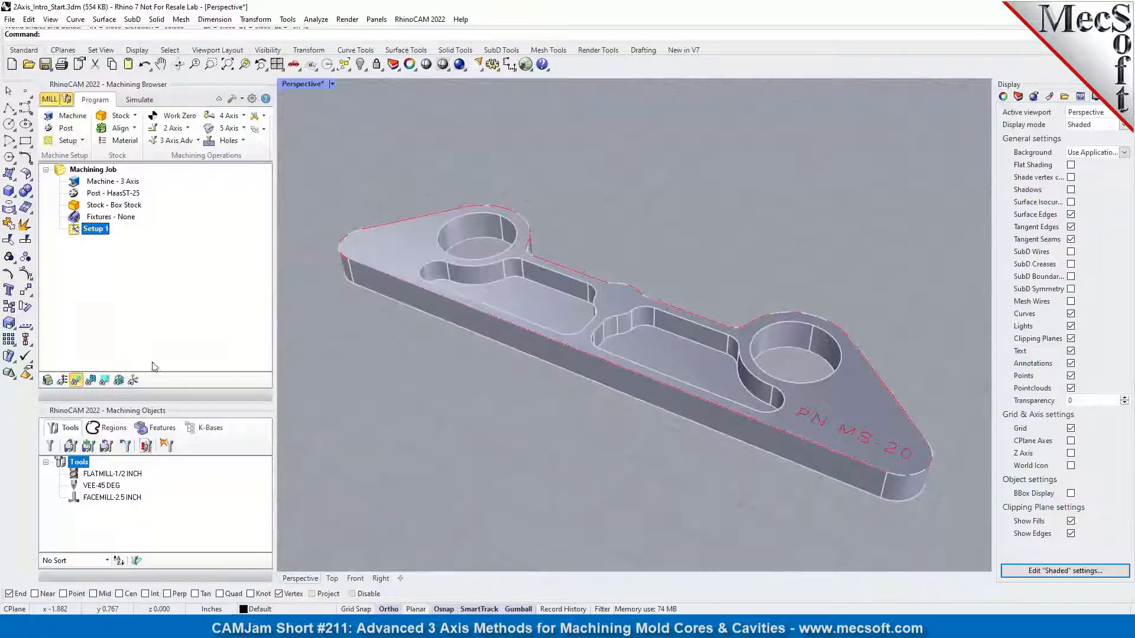
left_click(119, 381)
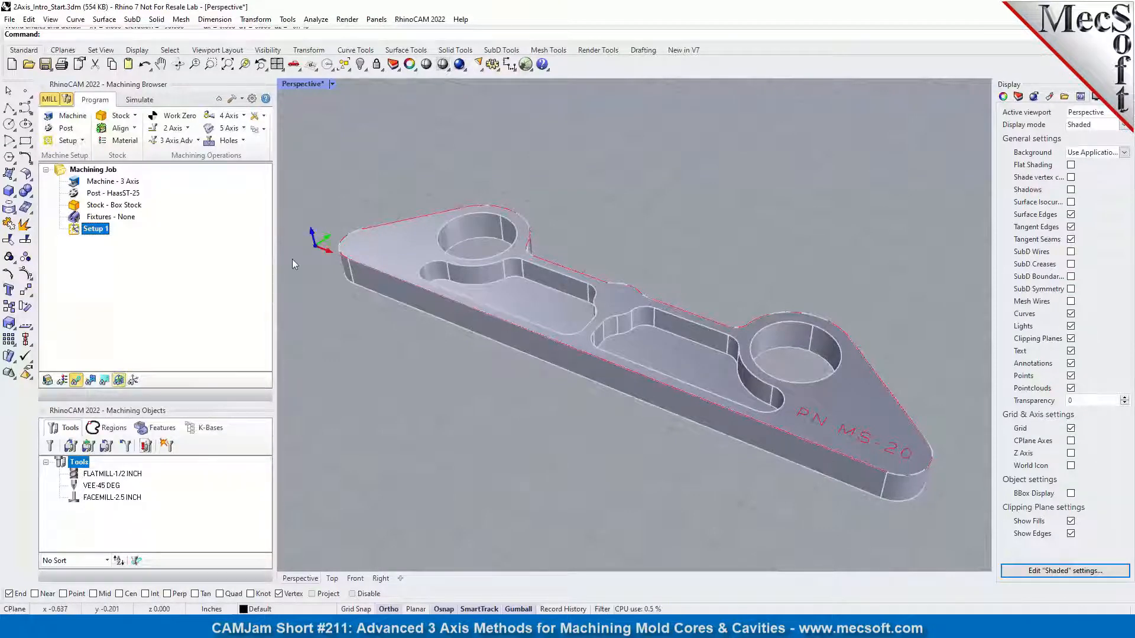
left_click(133, 382)
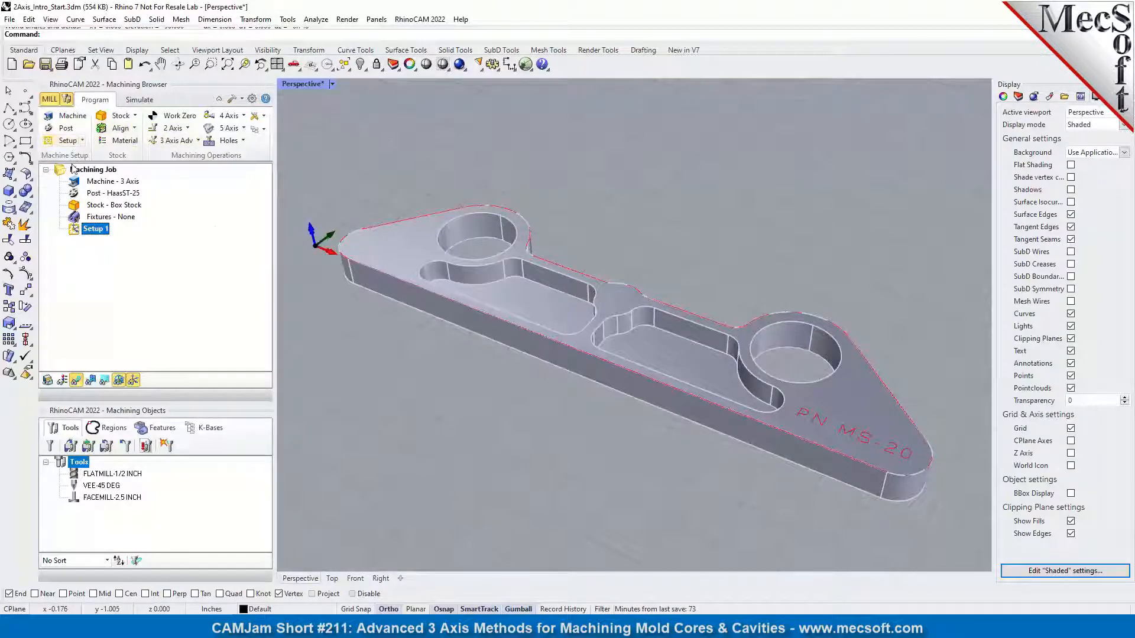
- Start a 2 1/2 Axis Face Top operation with the FACEMILL-2.5 INCH tool and review its feeds, speeds and clearance plane
left_click(173, 128)
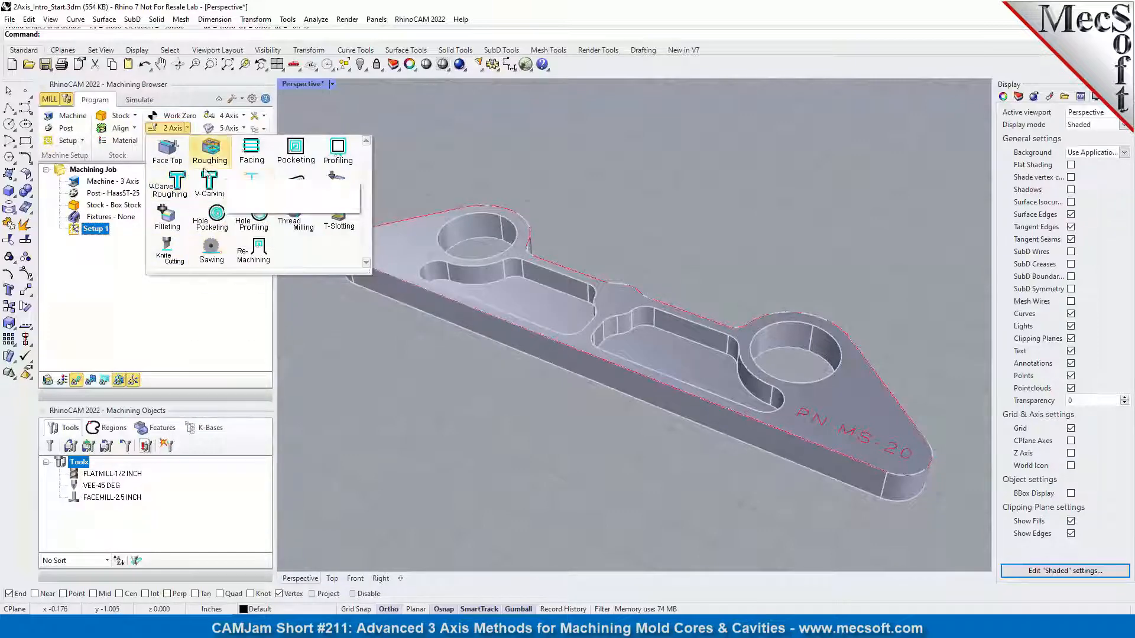
left_click(173, 151)
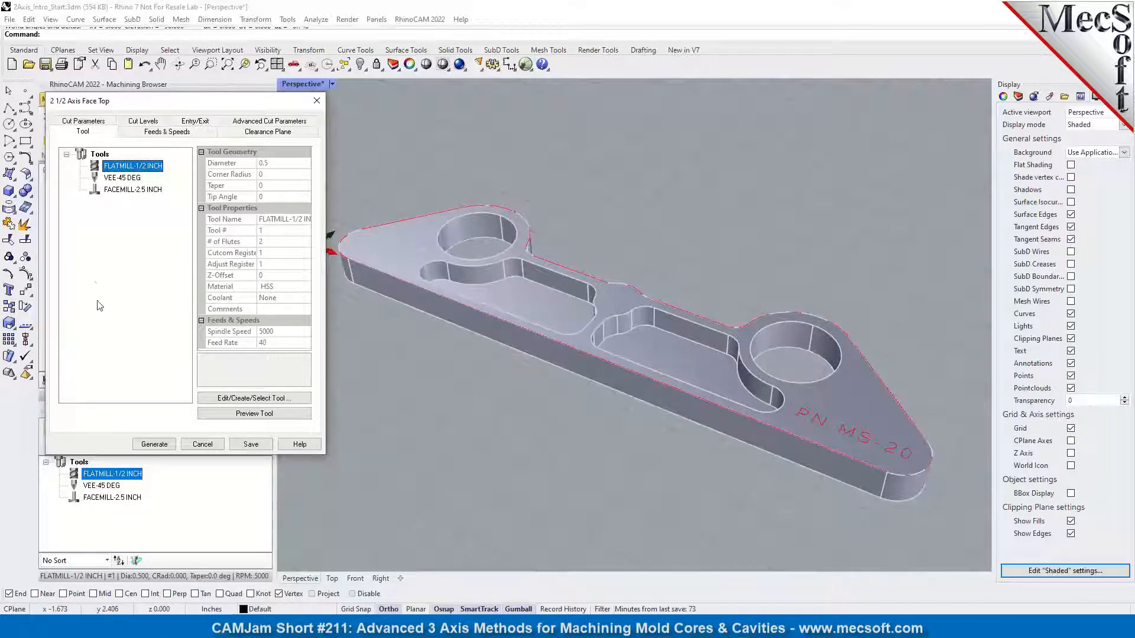
left_click(124, 190)
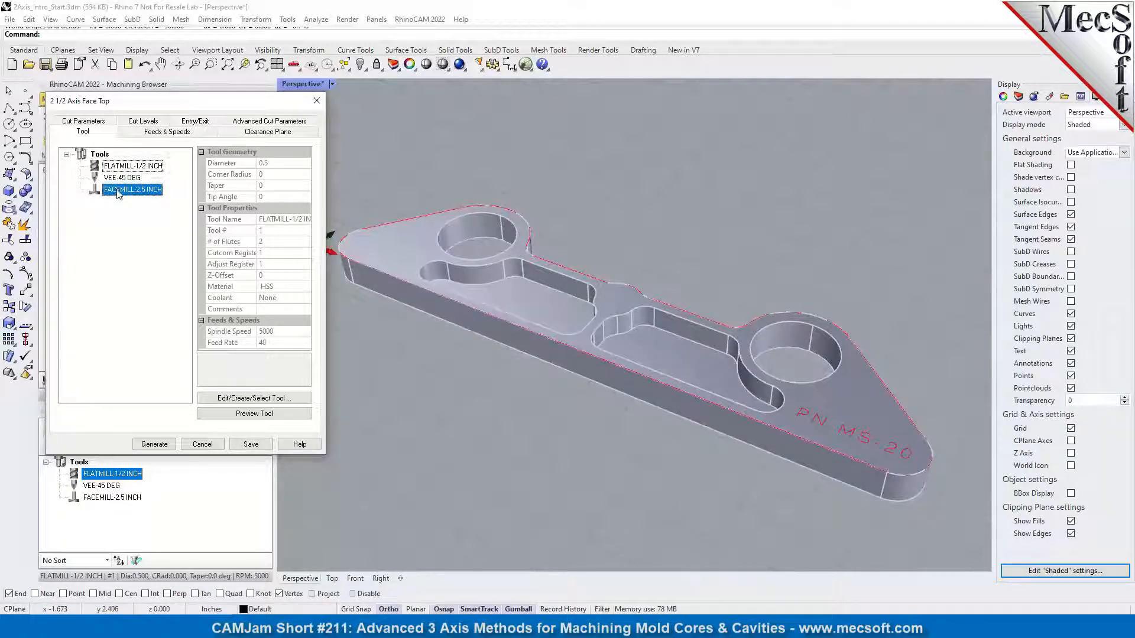
left_click(161, 132)
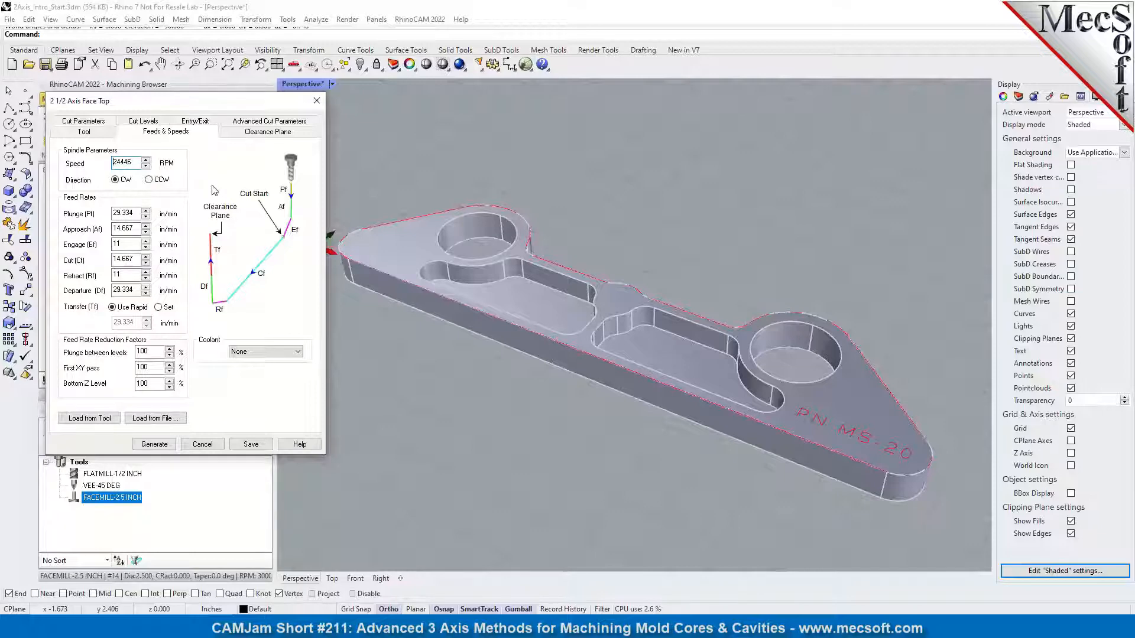
left_click(263, 134)
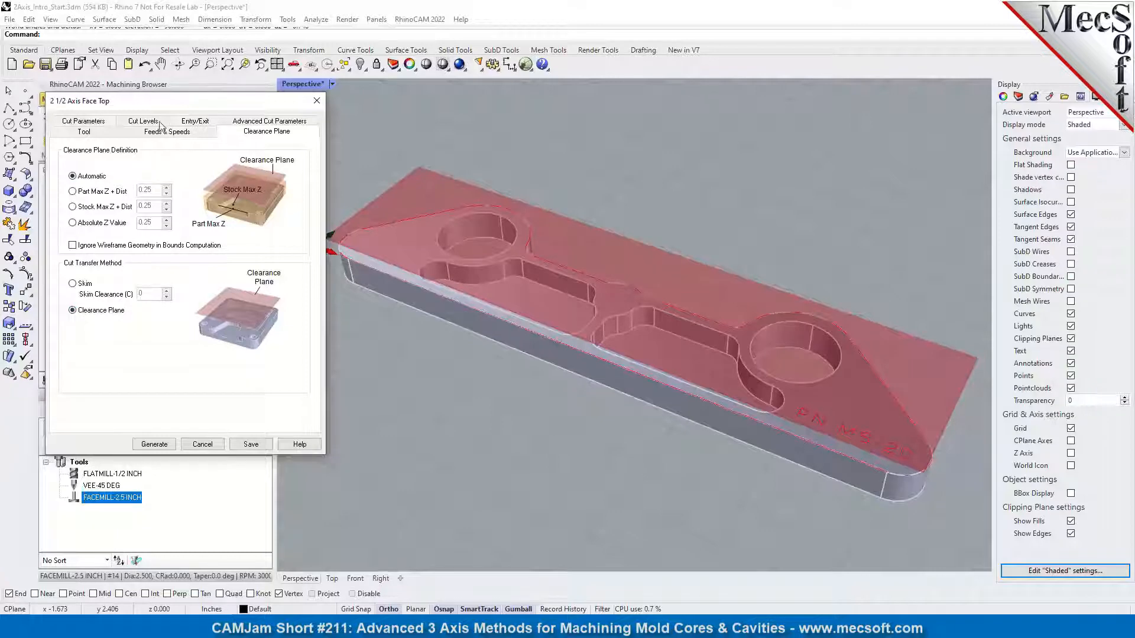
- Turn off Single Cut Only in the Face Top cut parameters so the stepover uses 25% of the tool diameter
left_click(72, 121)
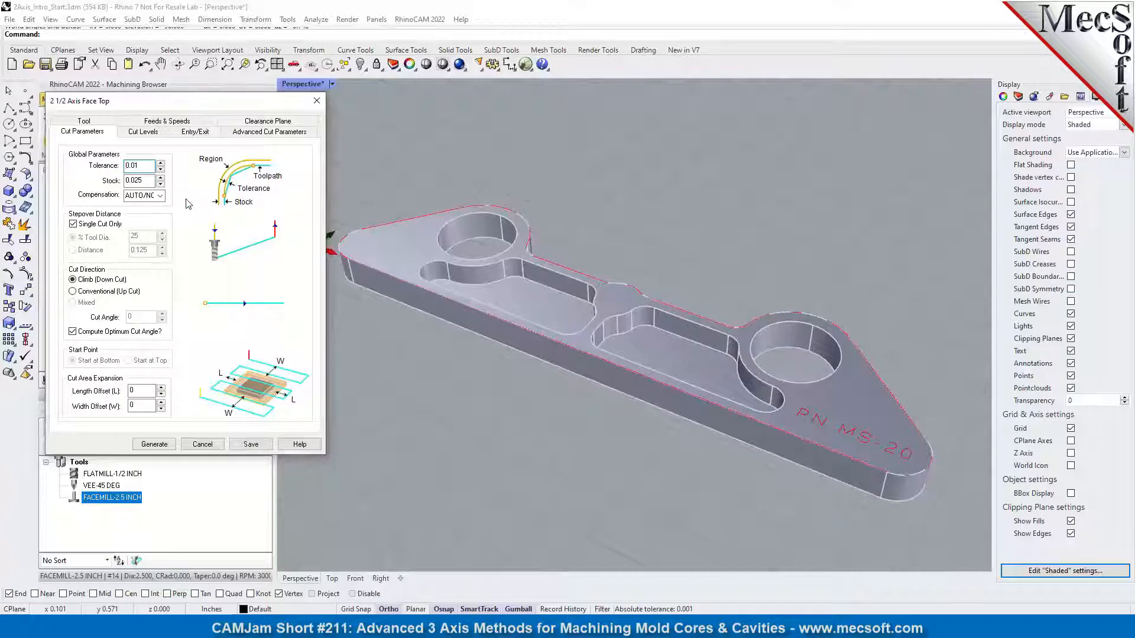
left_click(146, 180)
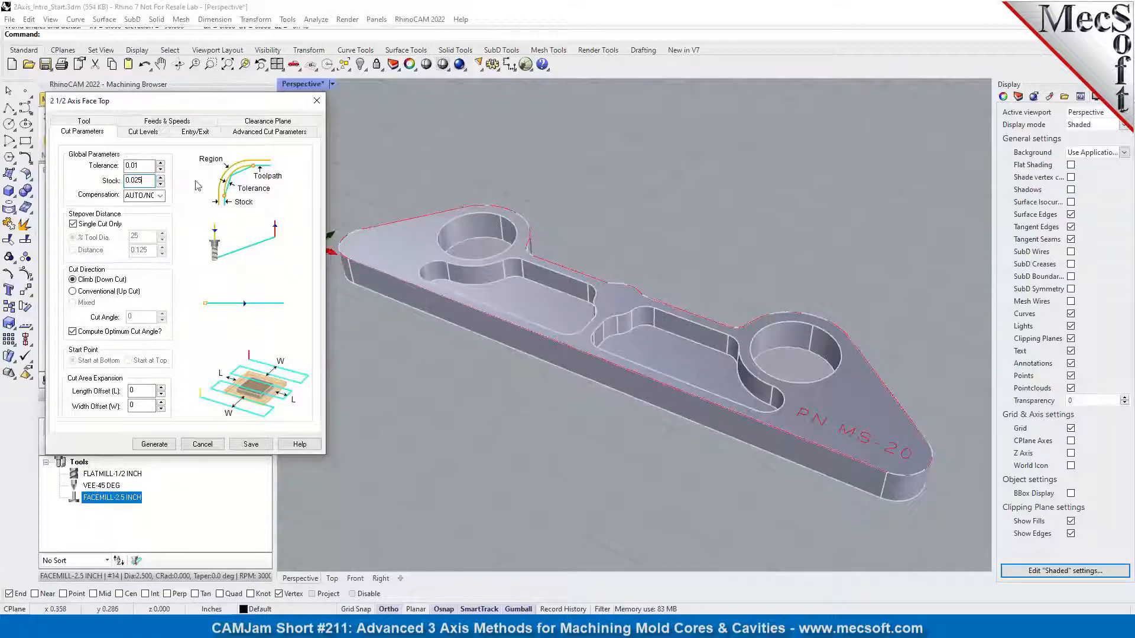
left_click(73, 224)
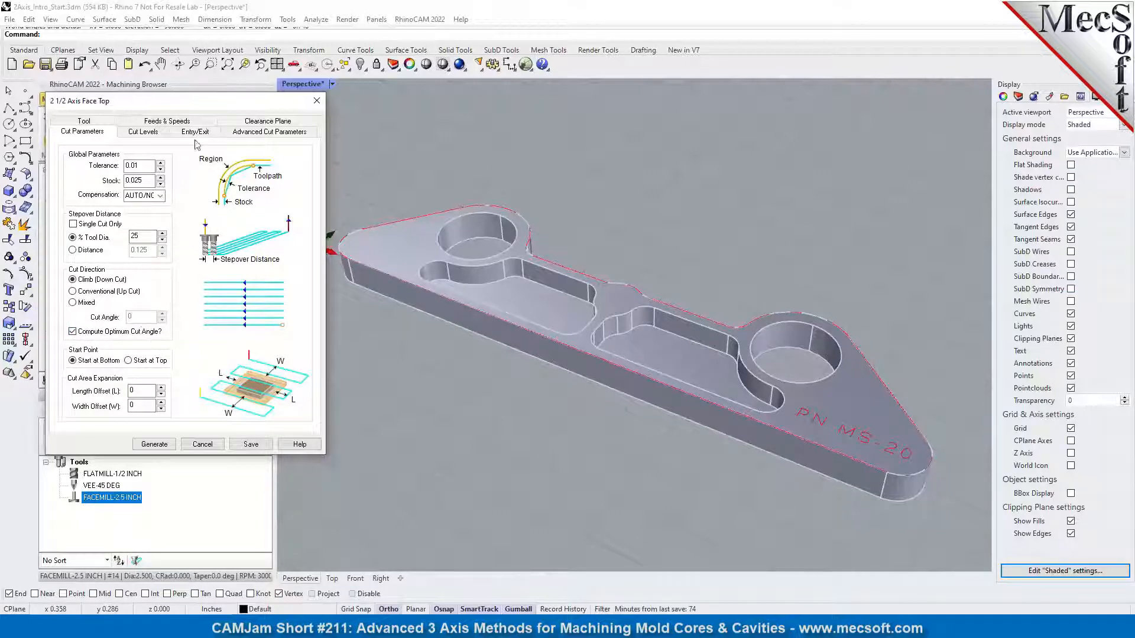
- Review the Face Top cut levels, entry/exit and advanced cut parameters, and generate the toolpath
left_click(148, 132)
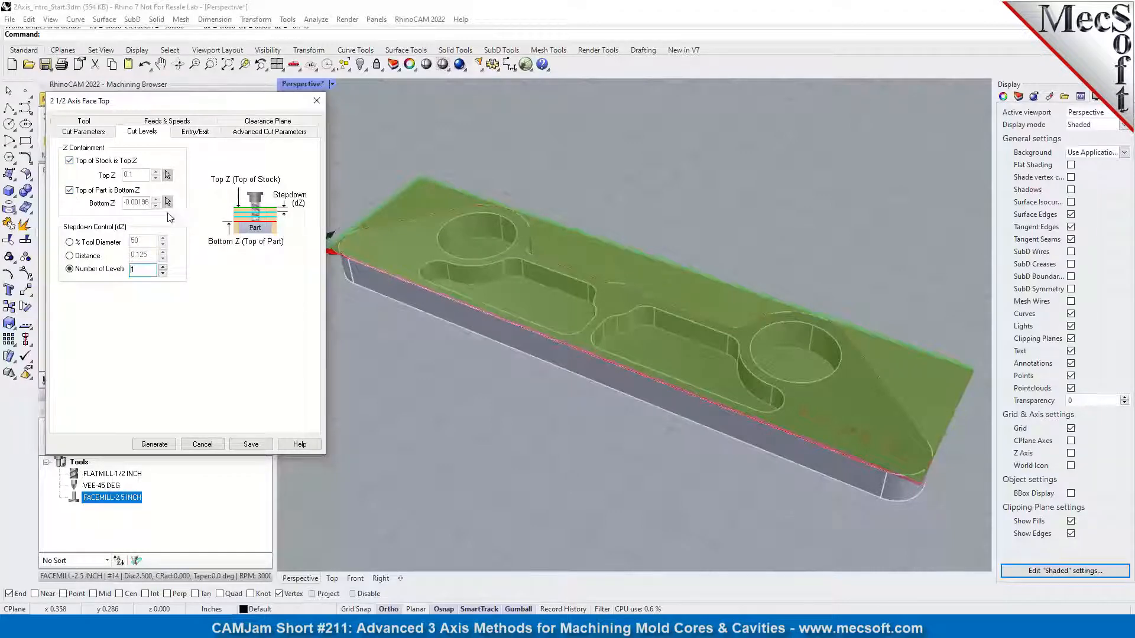
left_click(200, 133)
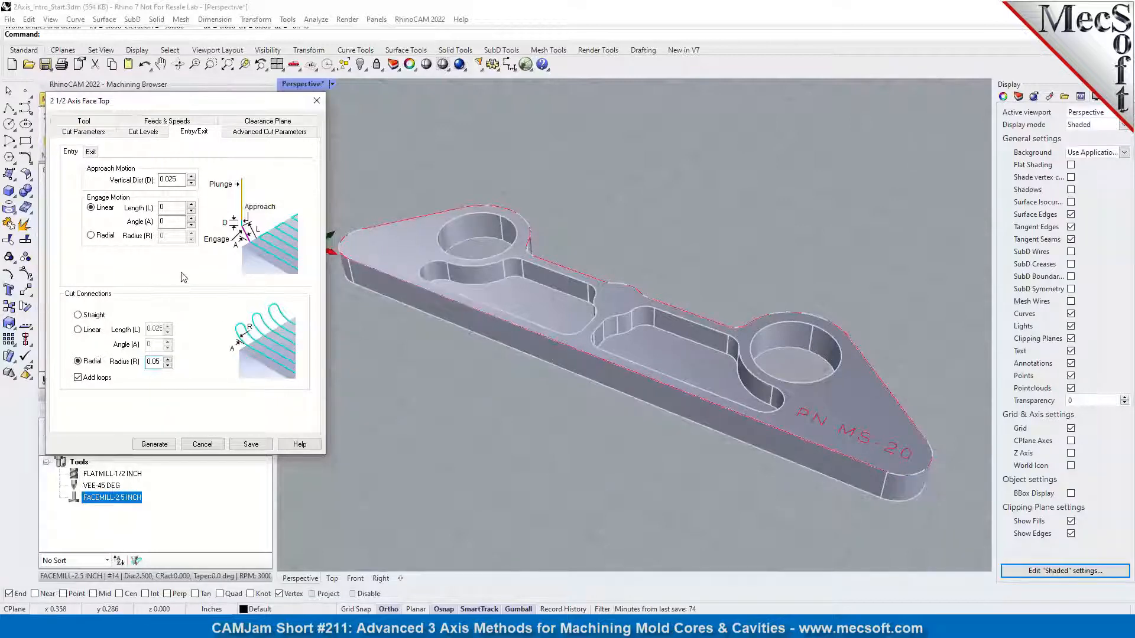
left_click(259, 134)
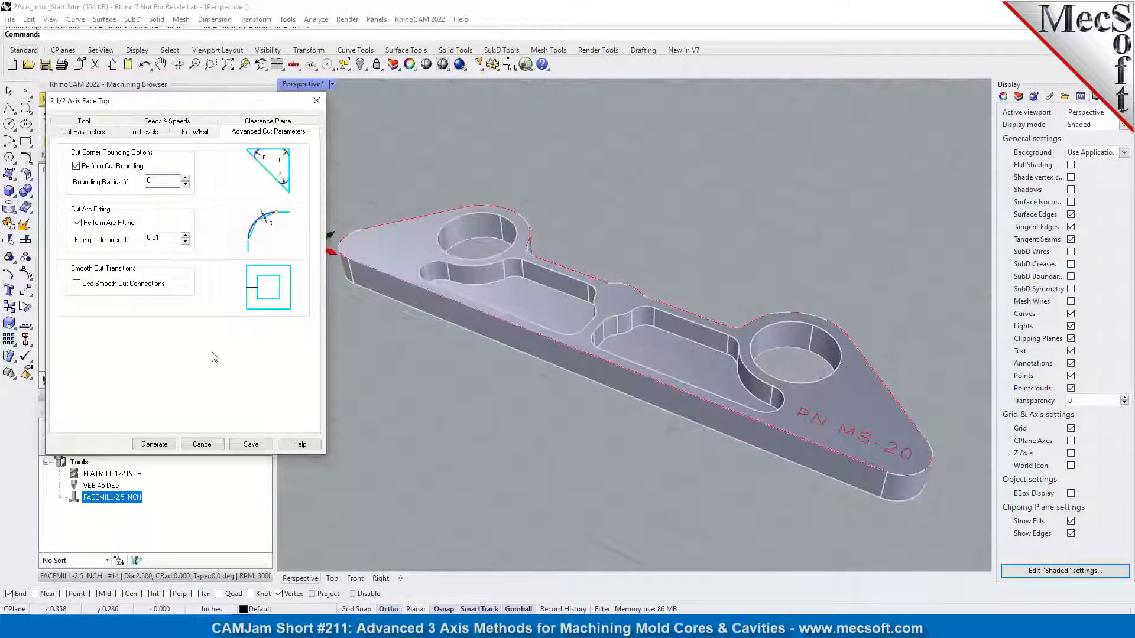
left_click(159, 444)
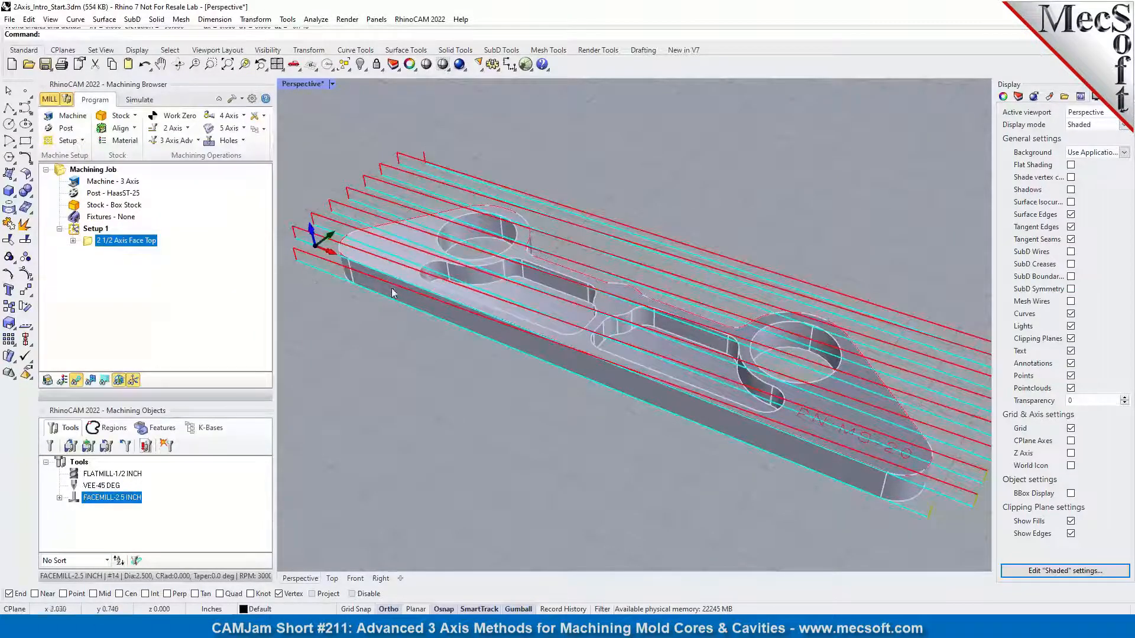
- Change the Face Top operation's cut direction to Mixed and regenerate its toolpath
mouse_move(554, 254)
right_mouse_down()
mouse_move(547, 284)
mouse_move(536, 228)
mouse_move(598, 228)
mouse_move(559, 253)
right_mouse_up()
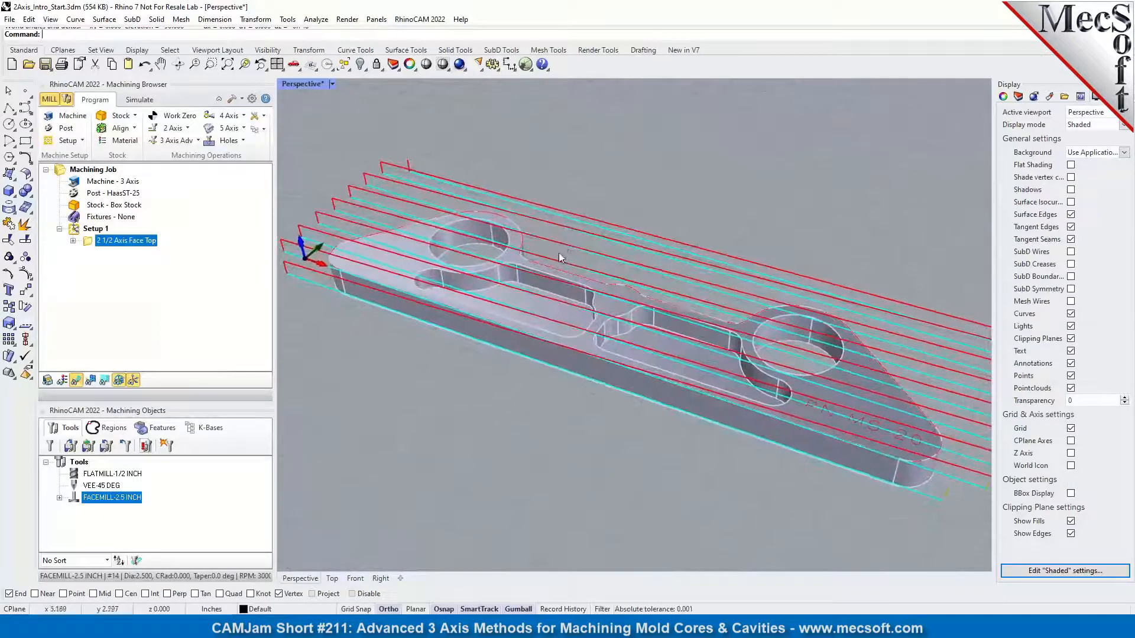
double_click(91, 243)
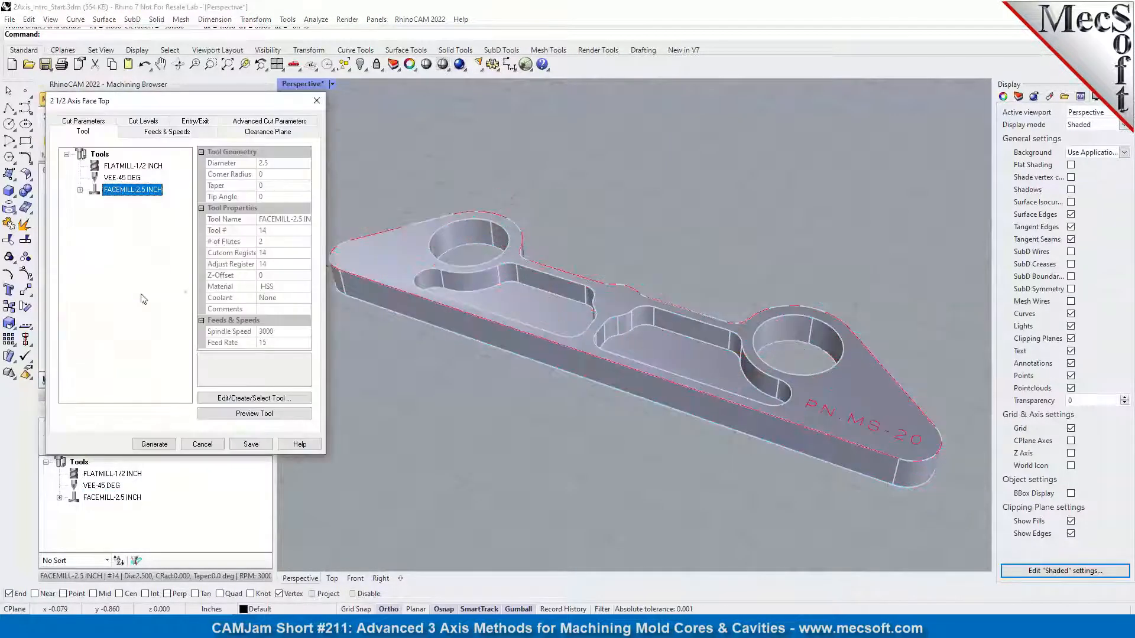
left_click(99, 124)
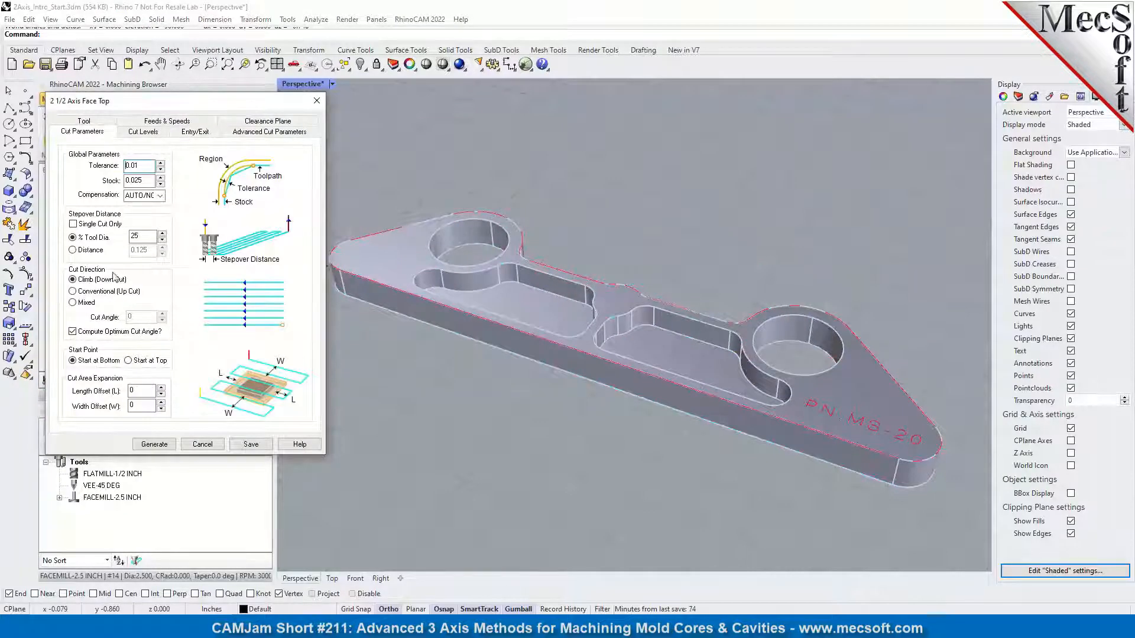
left_click(72, 304)
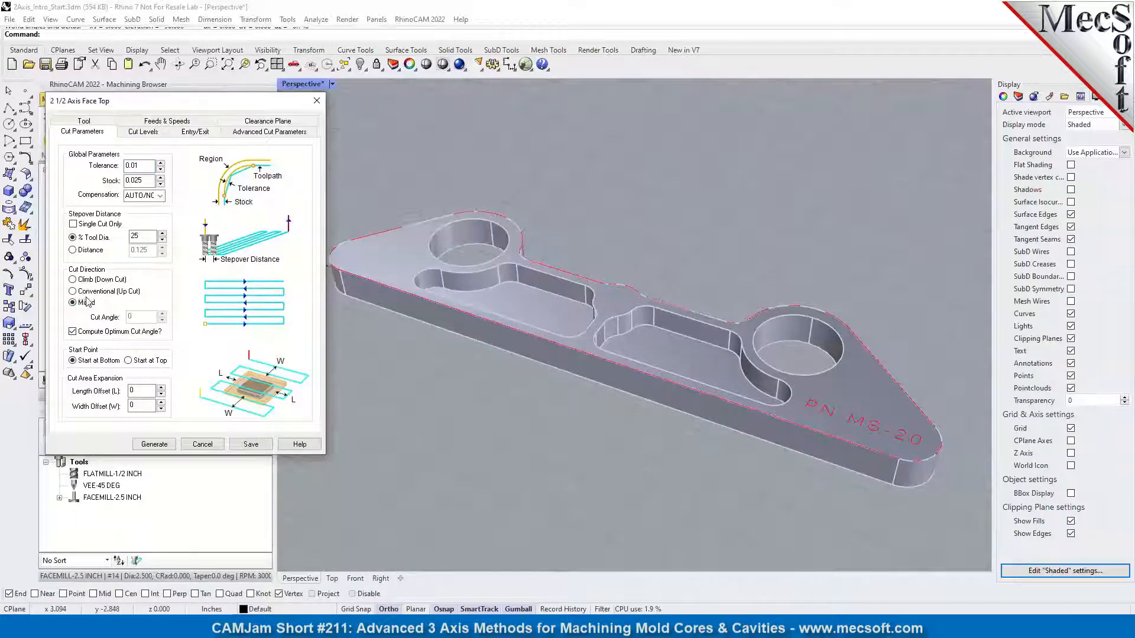
left_click(152, 444)
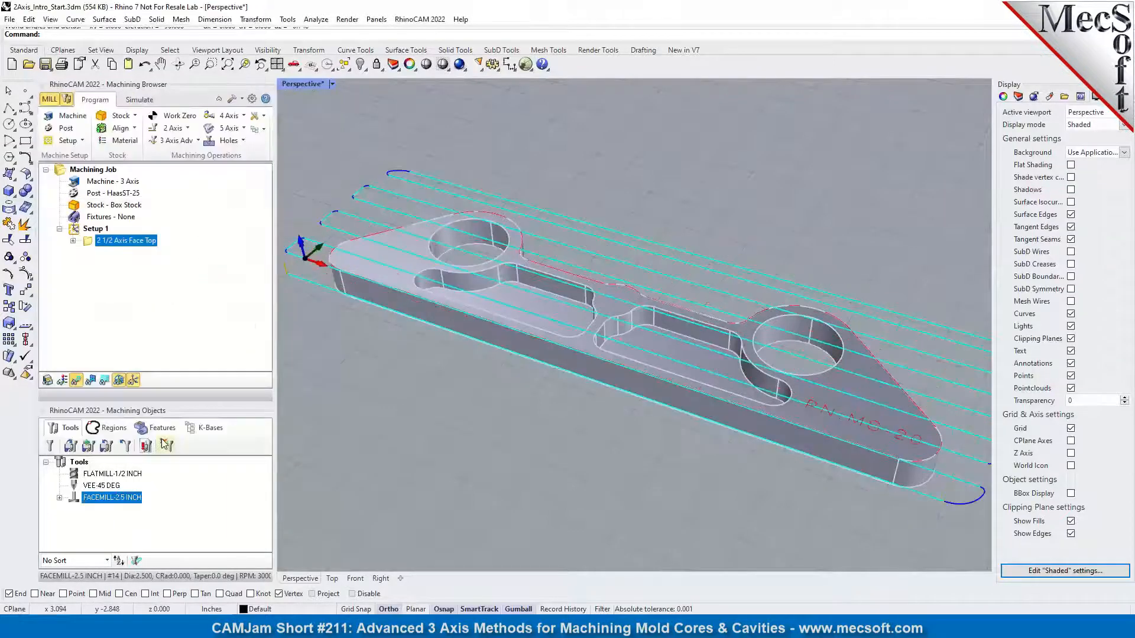
- Play the material removal simulation of the Face Top operation with Simulate by Moves off, raising the simulation speed to maximum
right_click_drag(540, 295, 621, 298)
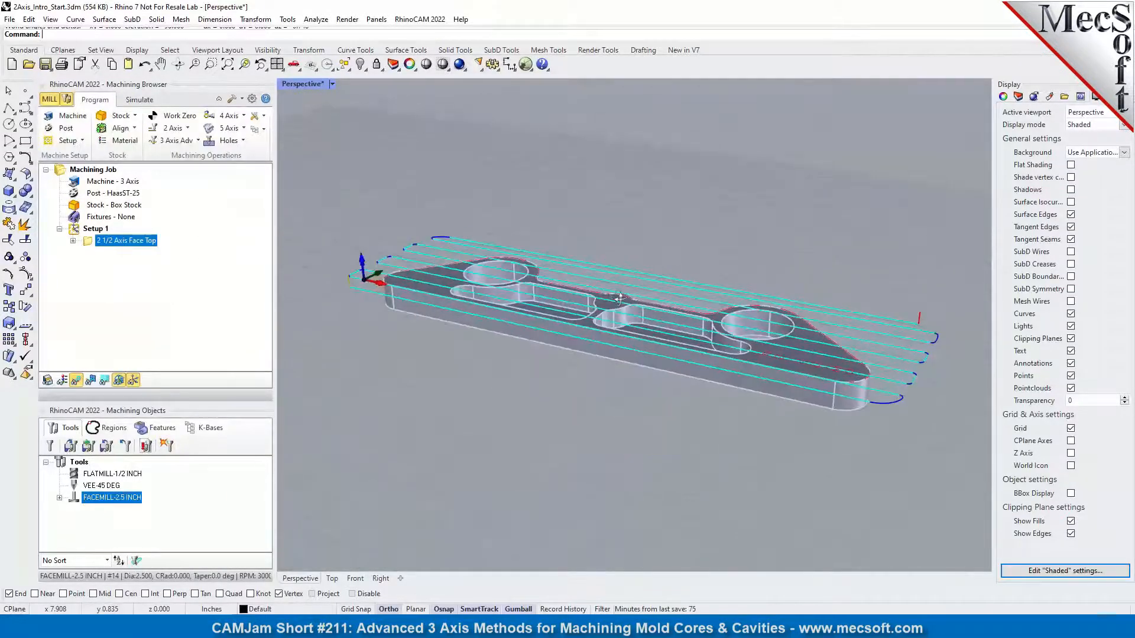
left_click(139, 99)
left_click(47, 142)
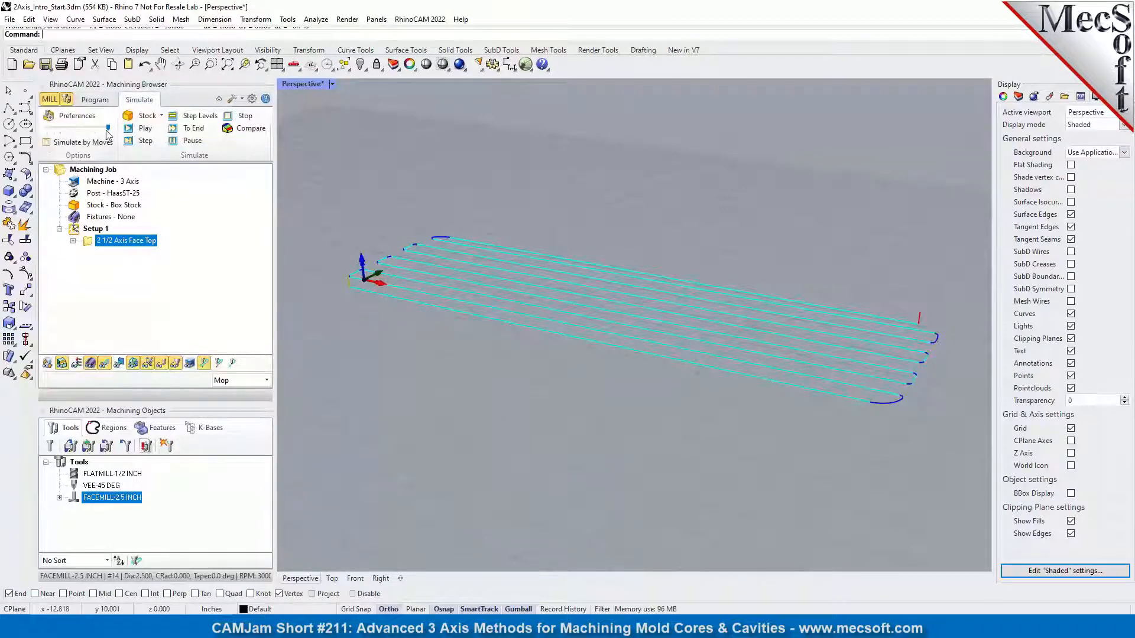
left_click(142, 128)
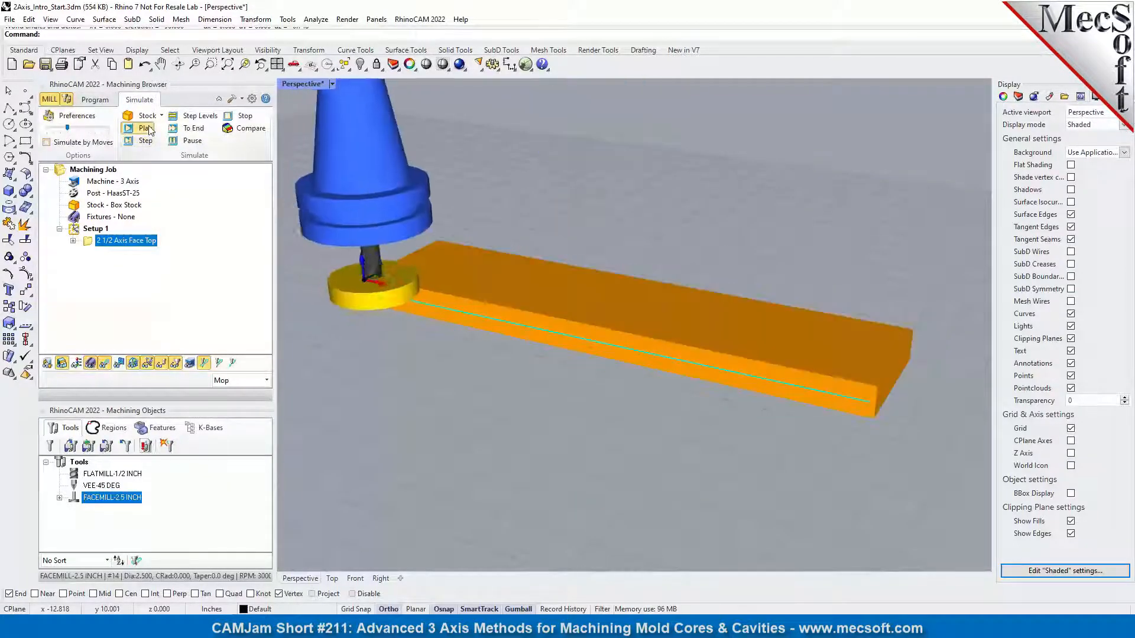
left_click(98, 127)
left_click(103, 128)
left_click(108, 129)
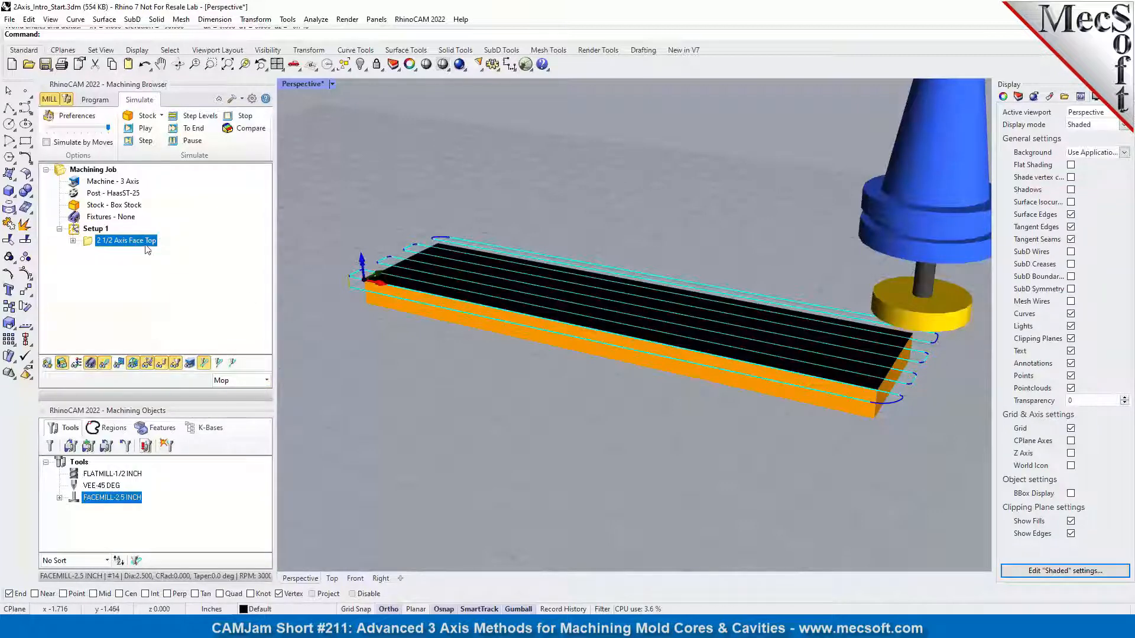
- Set the simulated stock's color mode to Default and inspect the faced top surface
left_click(268, 380)
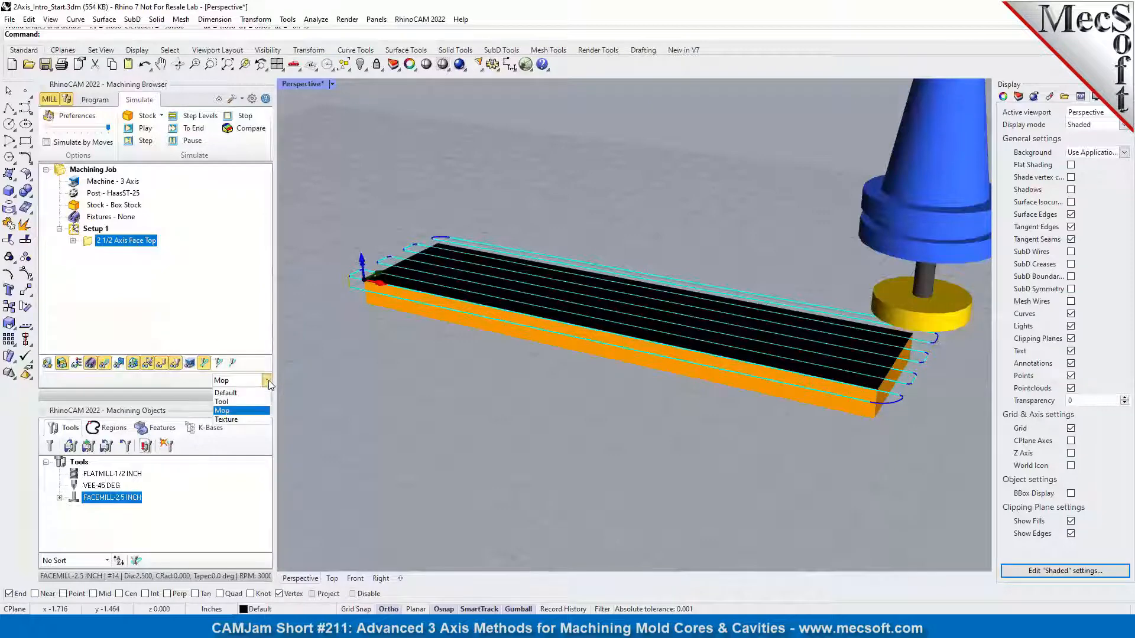
left_click(226, 392)
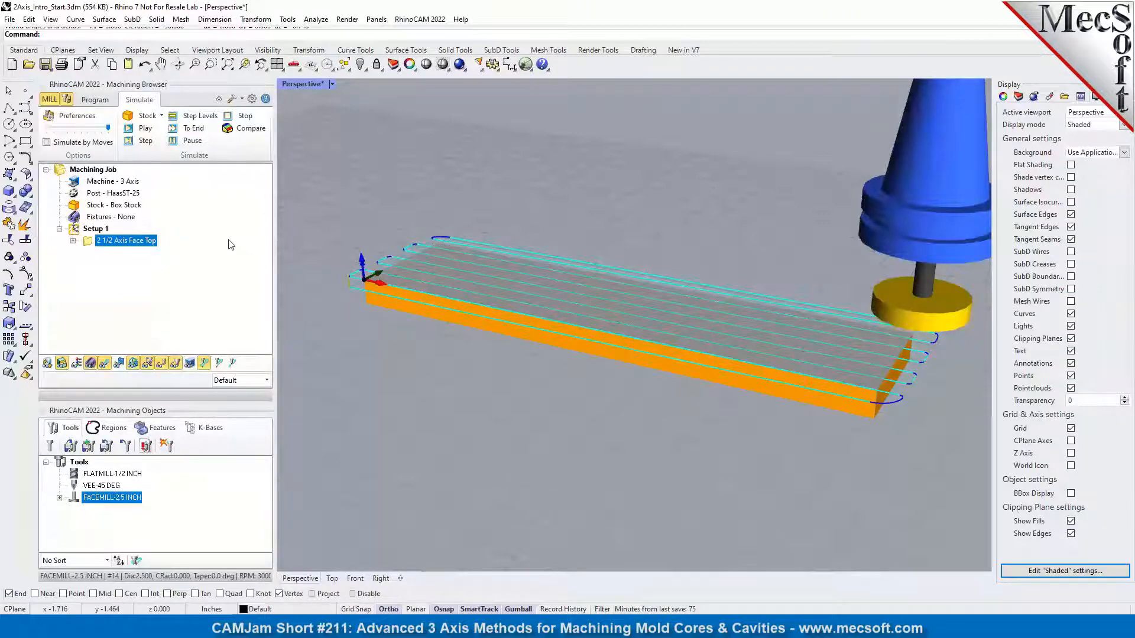
mouse_move(596, 332)
right_mouse_down()
mouse_move(538, 318)
mouse_move(615, 328)
right_mouse_up()
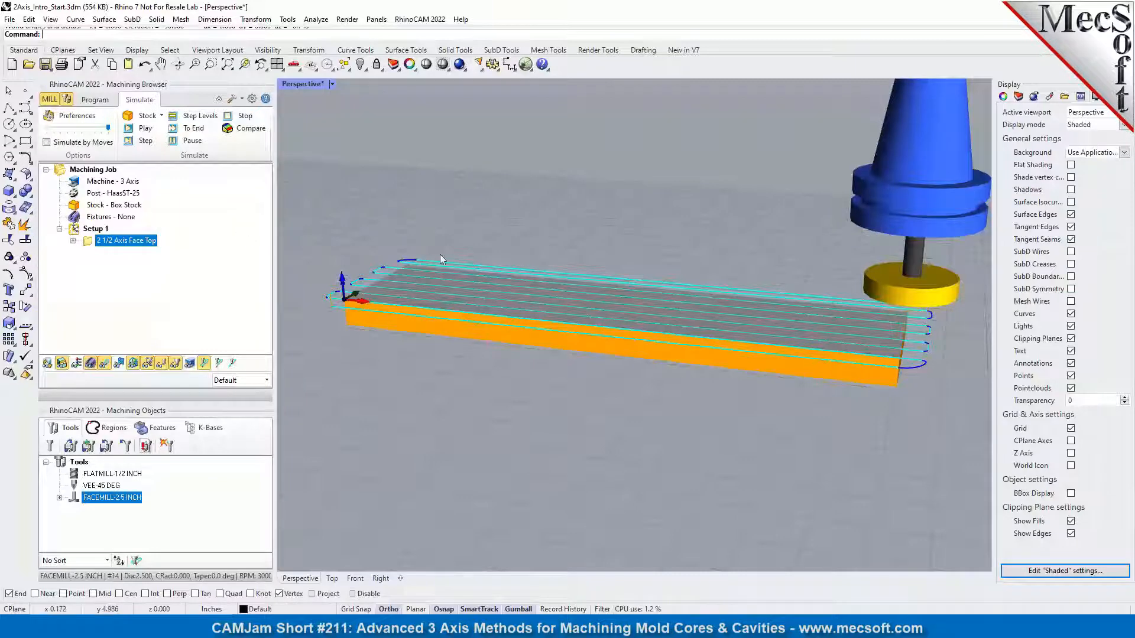
- Return from simulation to programming and look over the available 2 Axis operations and the part
left_click(95, 100)
left_click(177, 134)
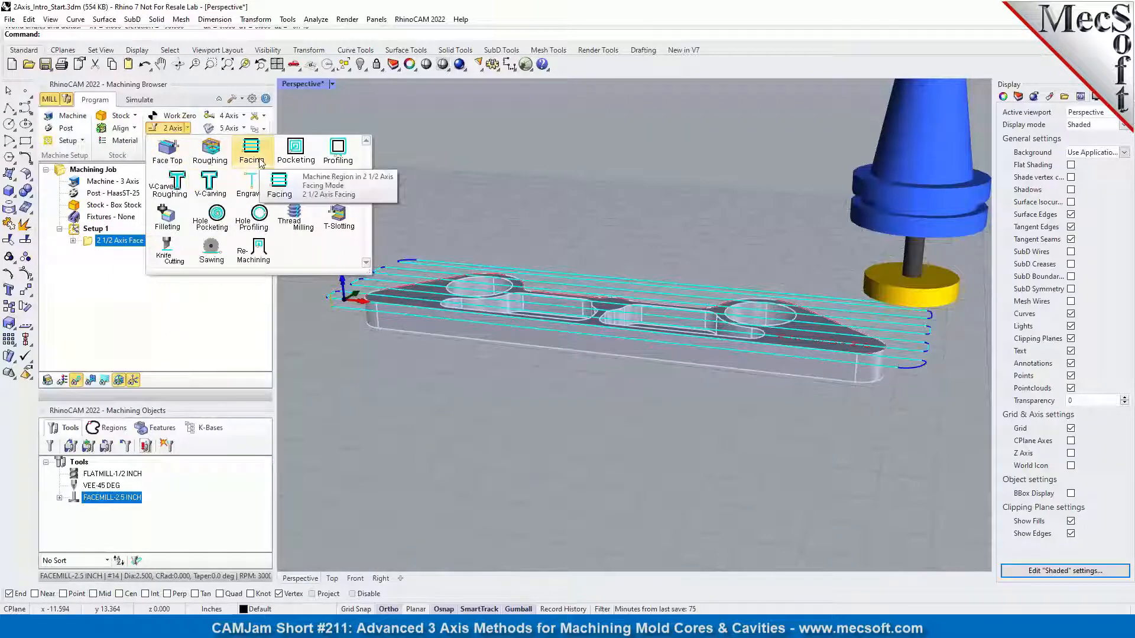
left_click(345, 377)
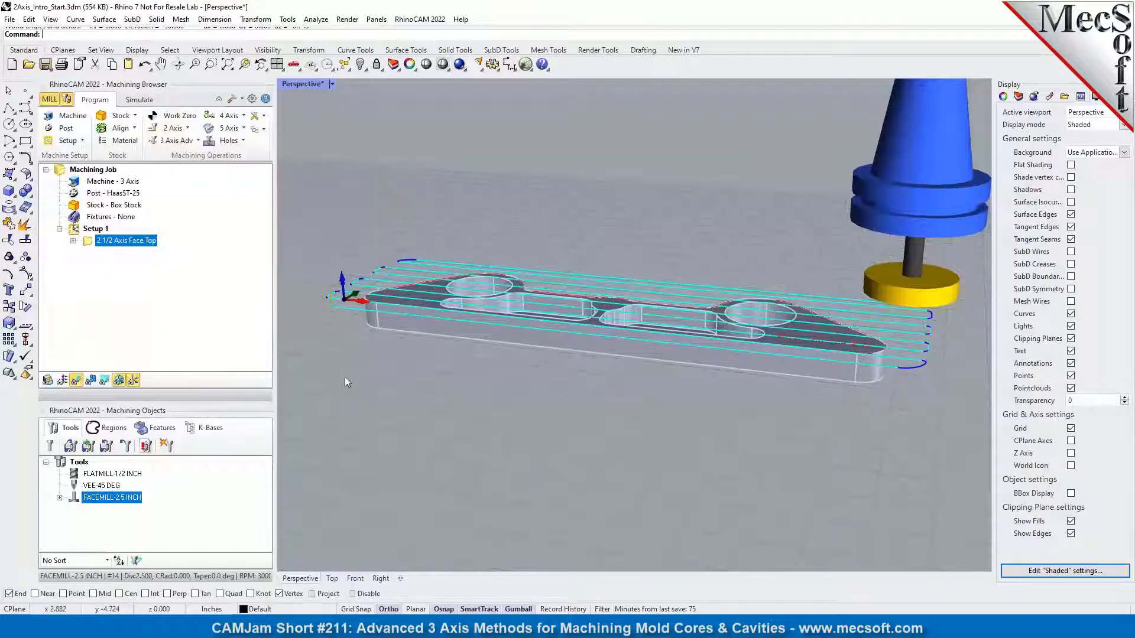
right_click_drag(558, 373, 499, 318)
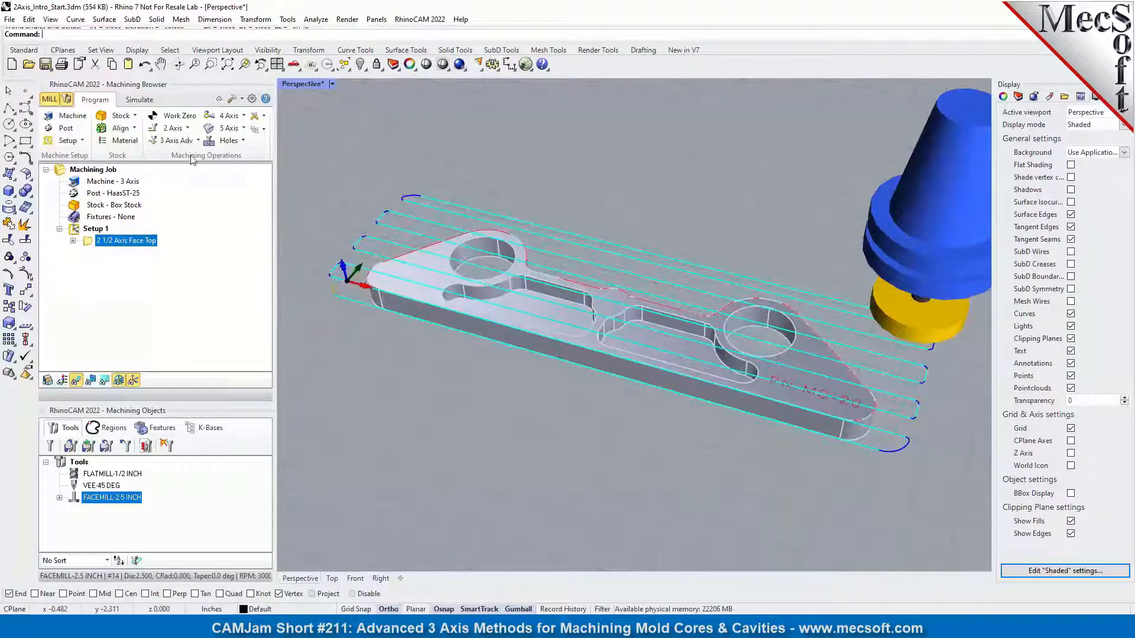
- Start a 2 1/2 Axis Pocketing operation, select the two open pocket floors as flat area regions, and check both regions' highlighting
left_click(173, 128)
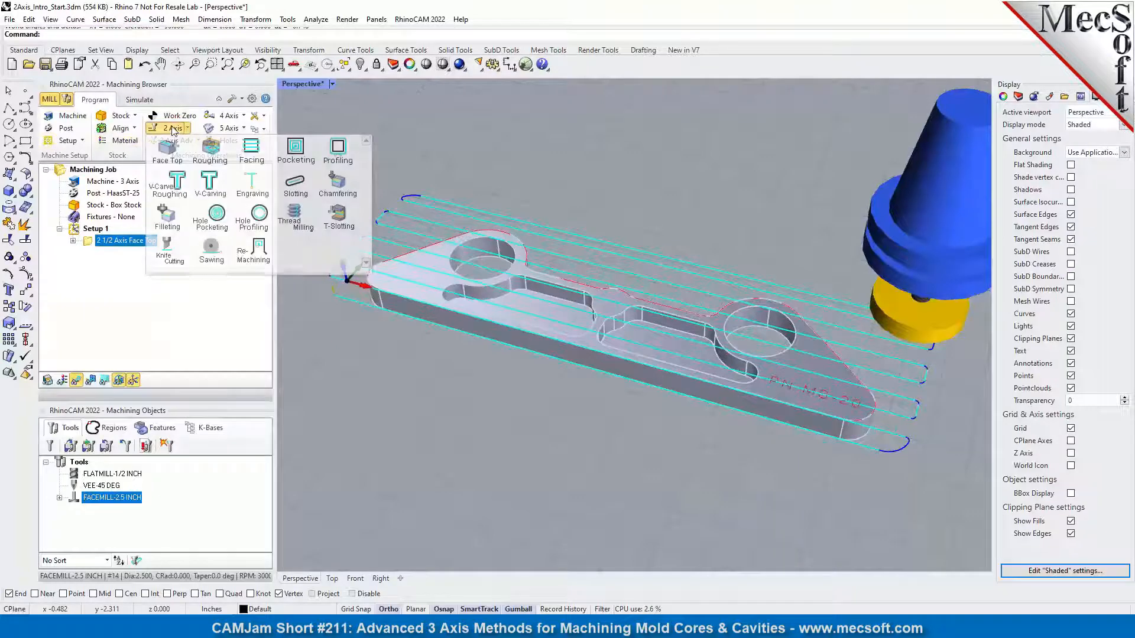
left_click(302, 167)
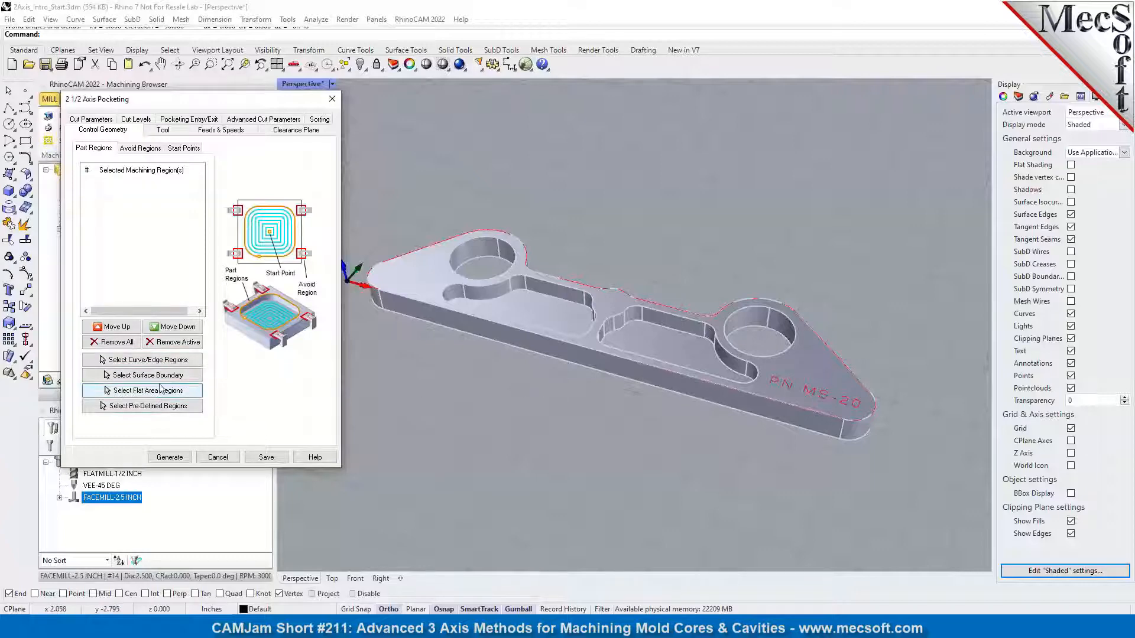
left_click(189, 391)
left_click(545, 316)
left_click(654, 348)
key("Return")
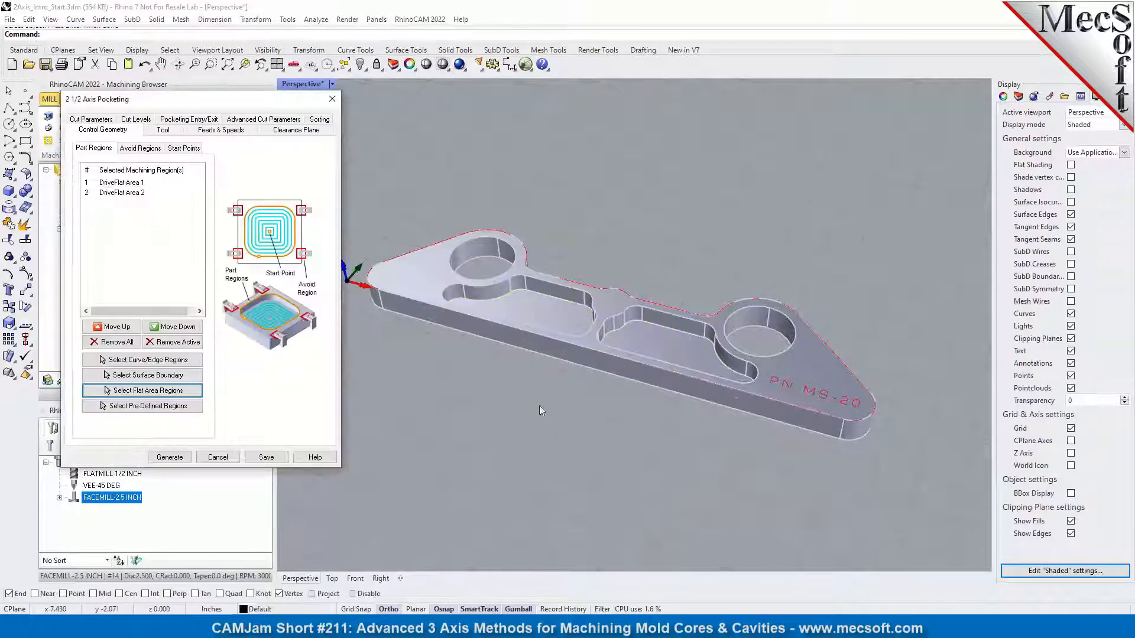
left_click(133, 183)
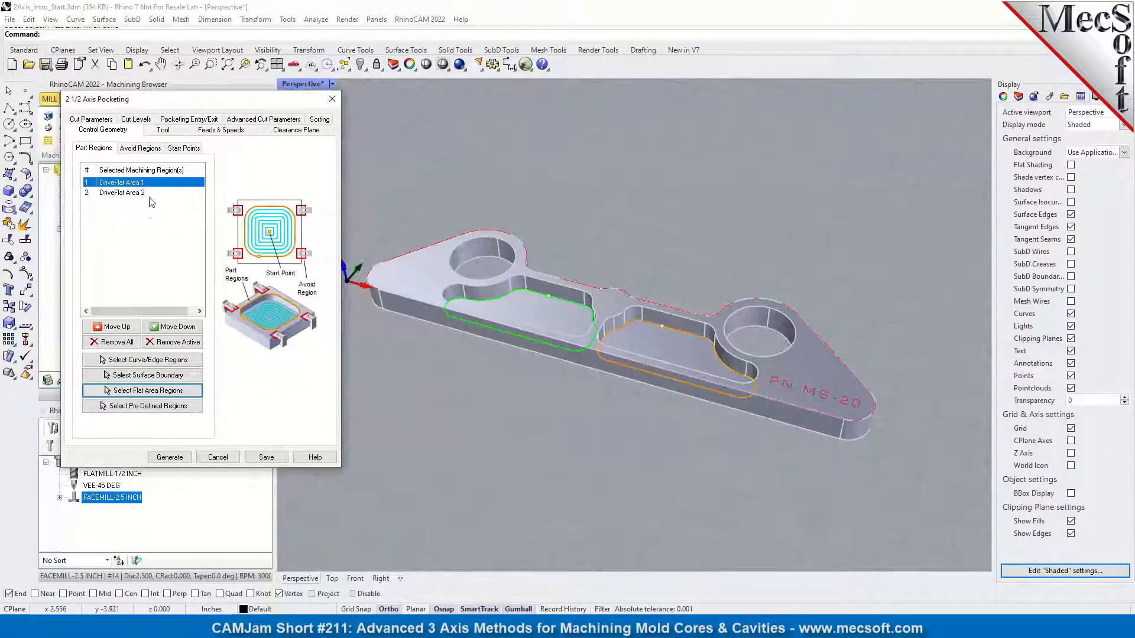
left_click(145, 193)
key("Up")
left_click(147, 193)
left_click(139, 182)
- Assign the FLATMILL-1/2 INCH tool to the pocketing operation and review its feeds, speeds and clearance plane settings
left_click(164, 131)
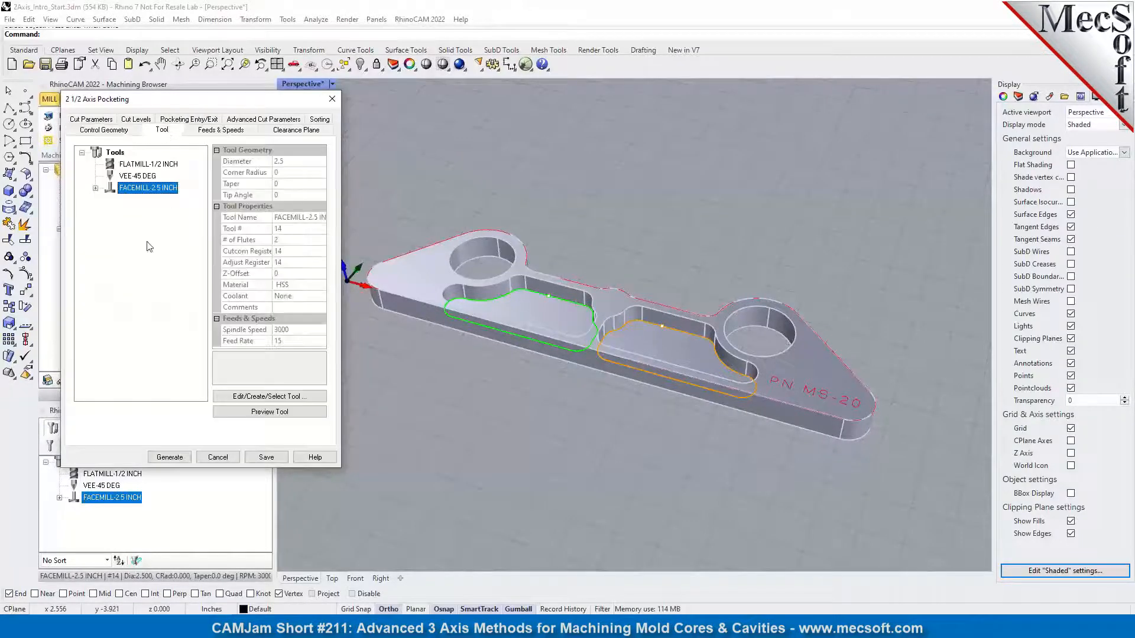
left_click(132, 165)
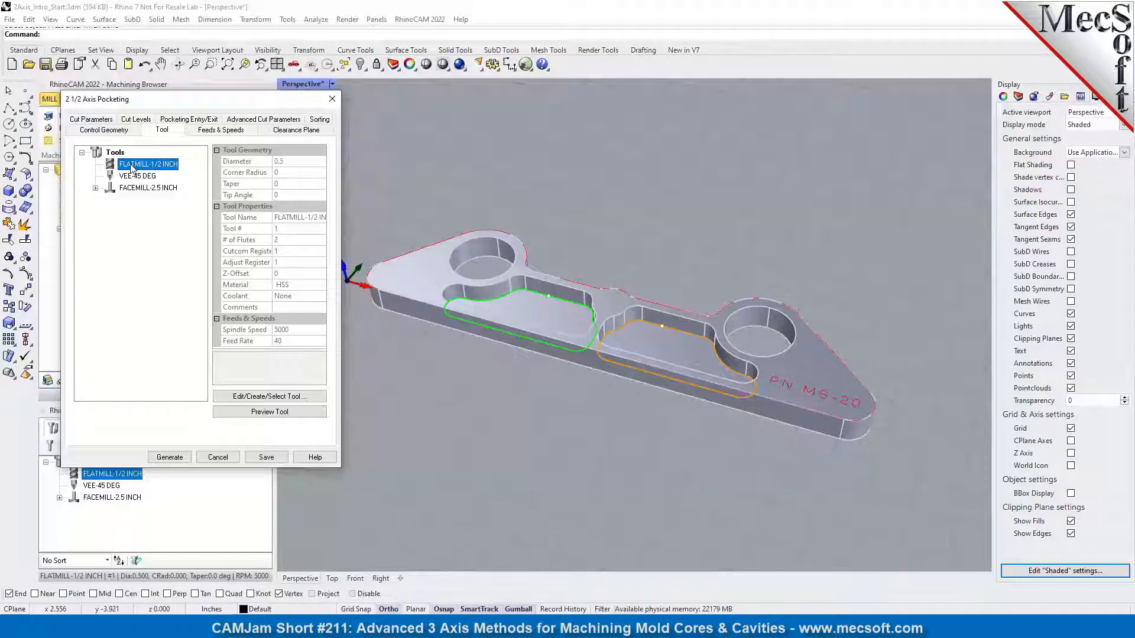
left_click(229, 132)
left_click(296, 131)
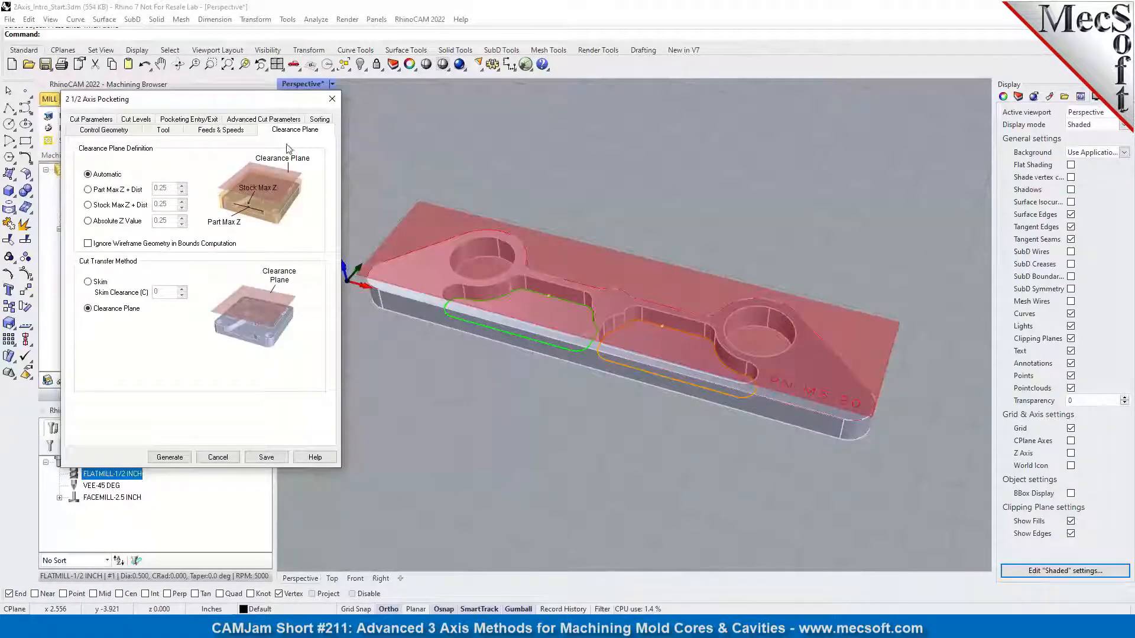
- Set the pocketing operation's stock allowance to 0 in the cut parameters
left_click(91, 120)
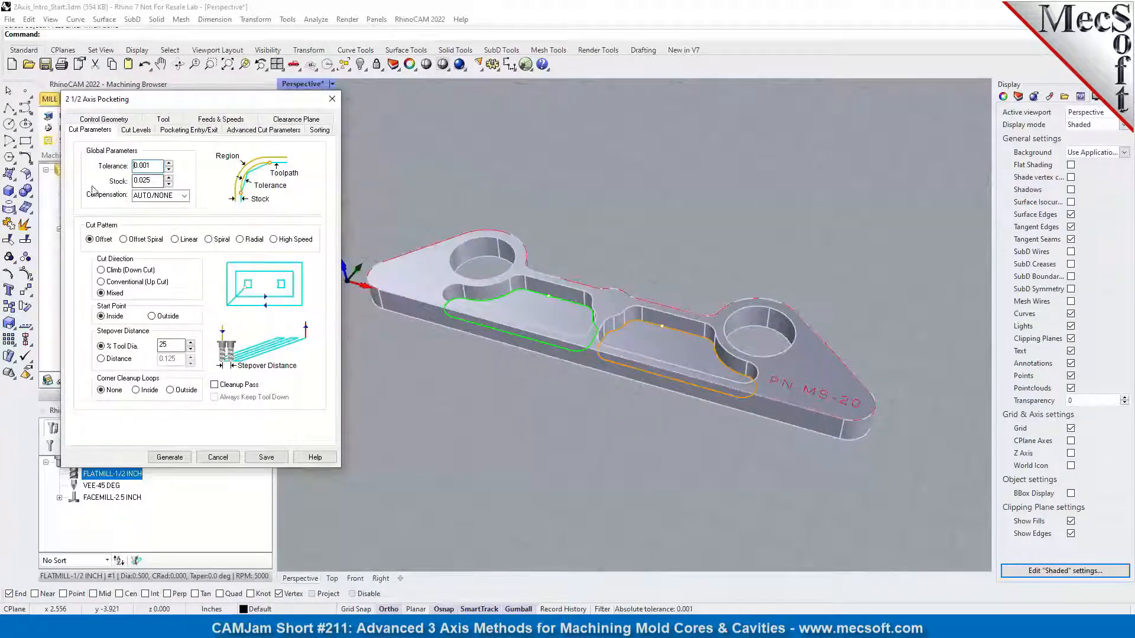
double_click(155, 181)
type("0")
- Locate the cut geometry At Bottom, pick a pocket-floor endpoint for a total cut depth of 0.551181, and set Rough Depth/Cut to 0.110236
left_click(136, 130)
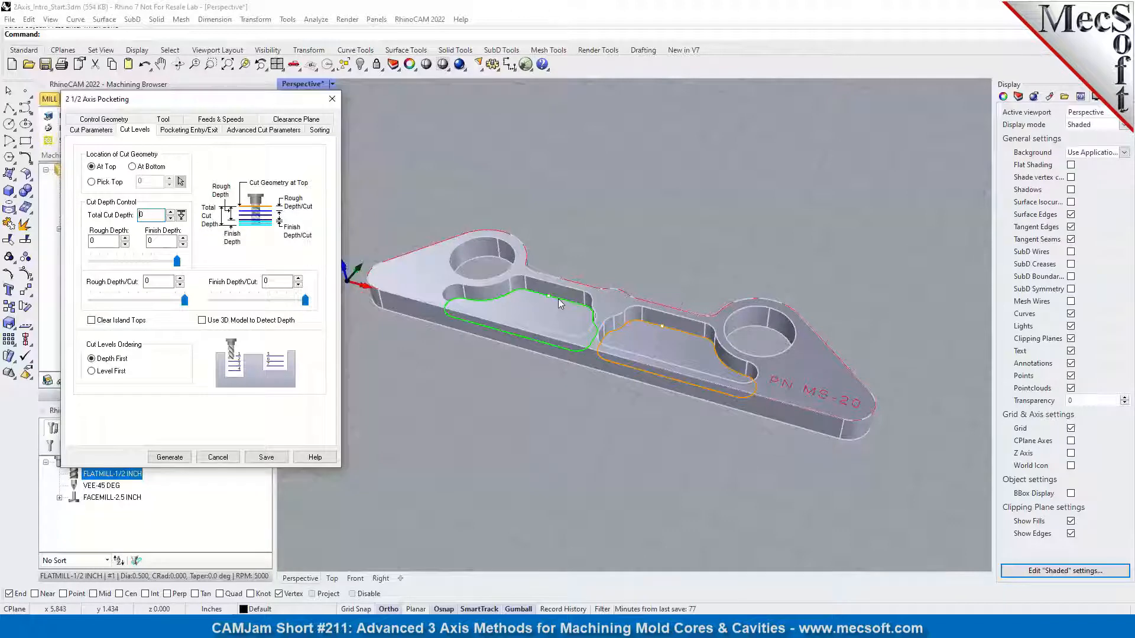
left_click(133, 166)
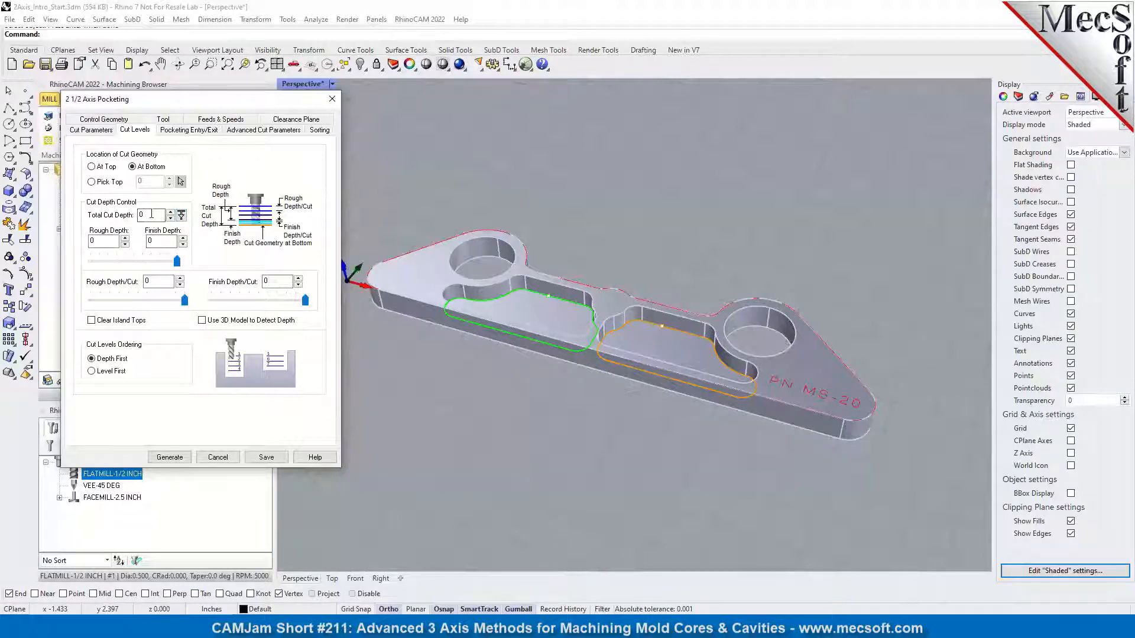
left_click(182, 217)
scroll(534, 317, "up", 5)
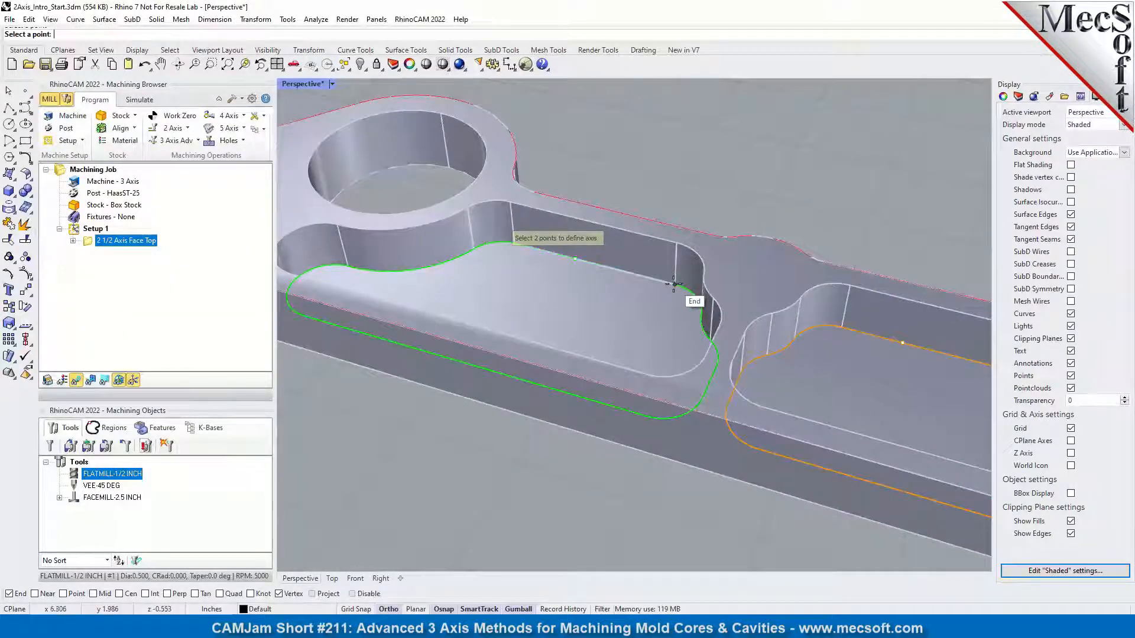
left_click(688, 296)
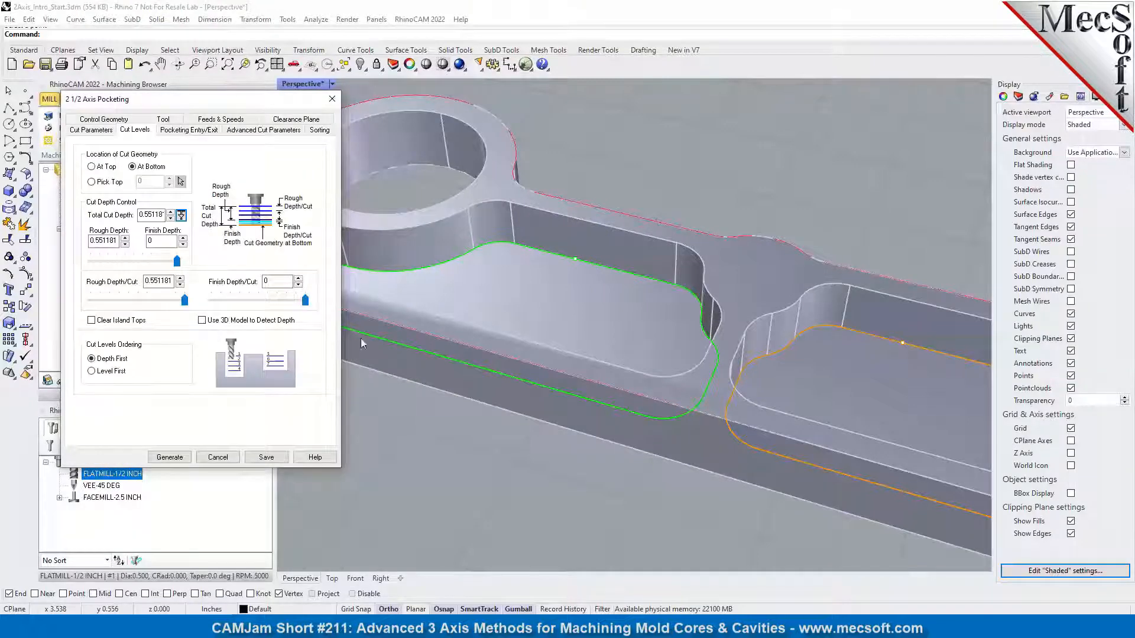
scroll(630, 331, "down", 4)
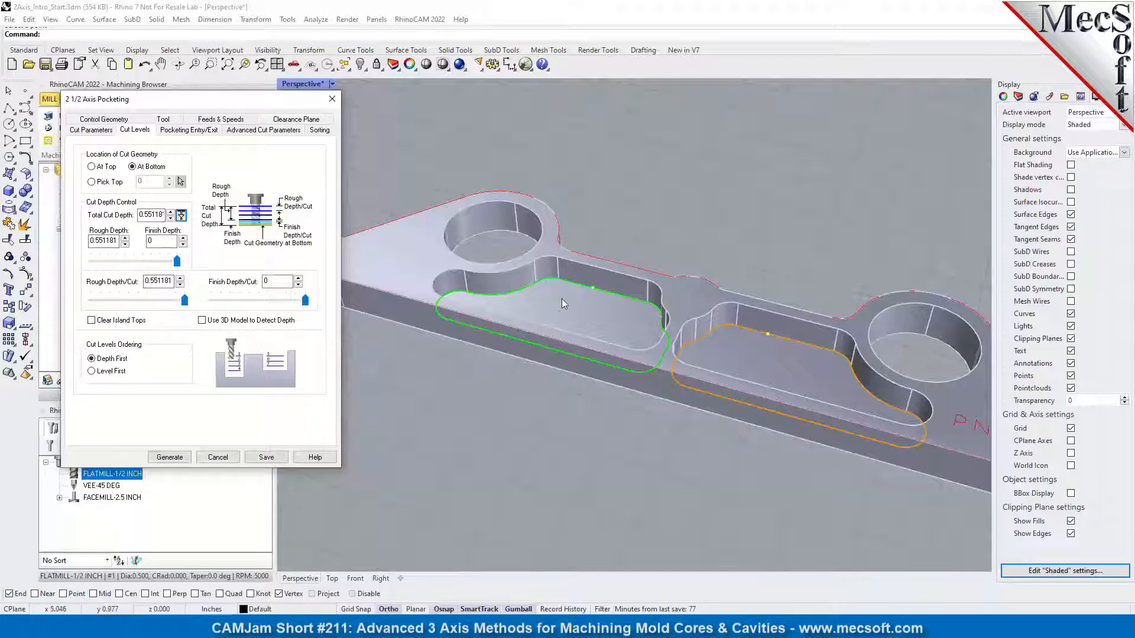
left_click_drag(183, 303, 111, 310)
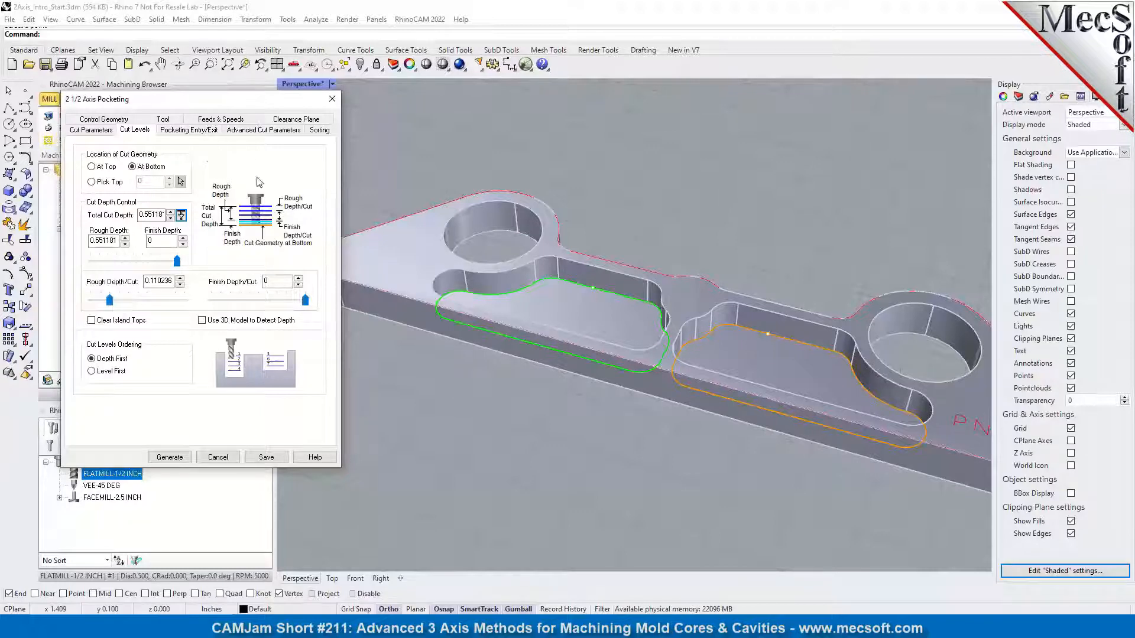
- Review the pocketing entry/exit settings, compare the arc fitting tolerance with the cut tolerance, and generate the toolpath
left_click(189, 133)
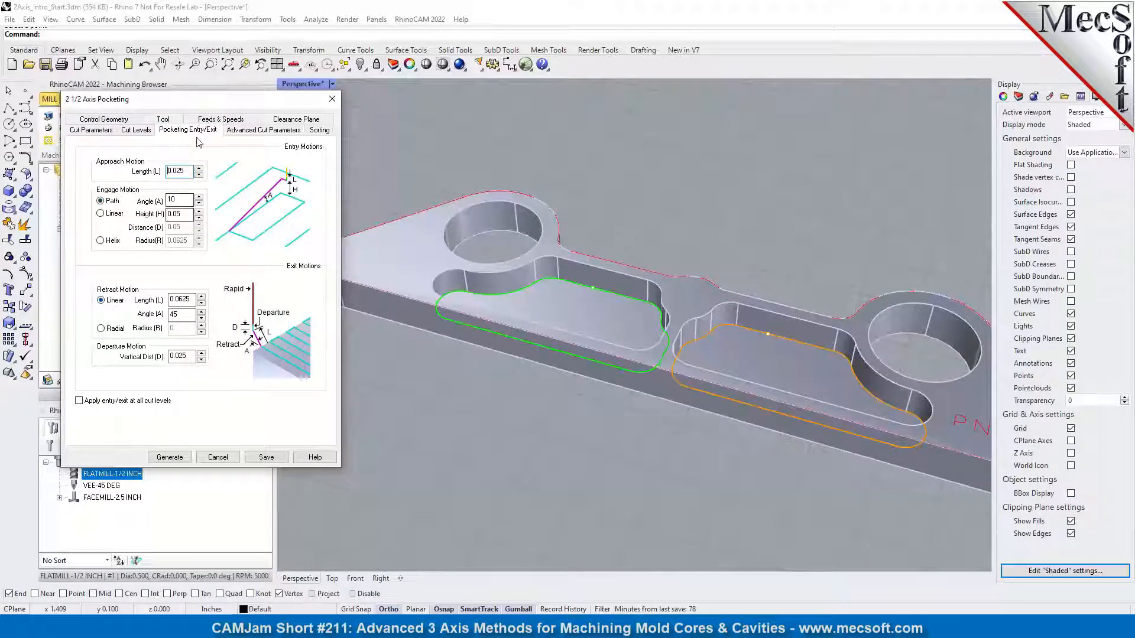
left_click(266, 130)
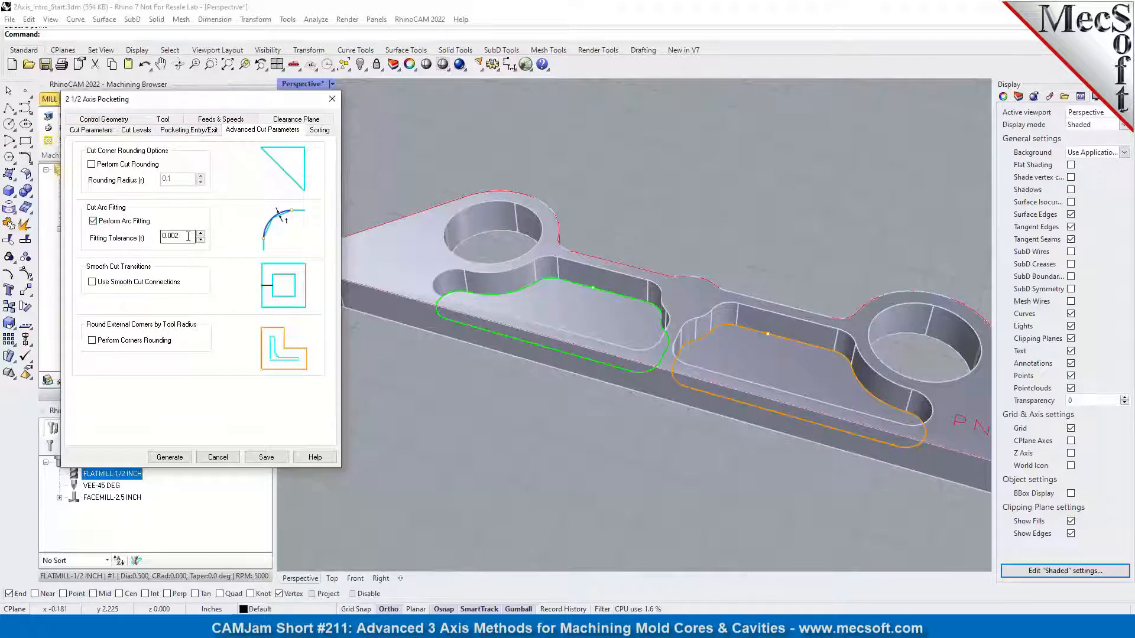
left_click_drag(188, 236, 139, 239)
left_click(90, 131)
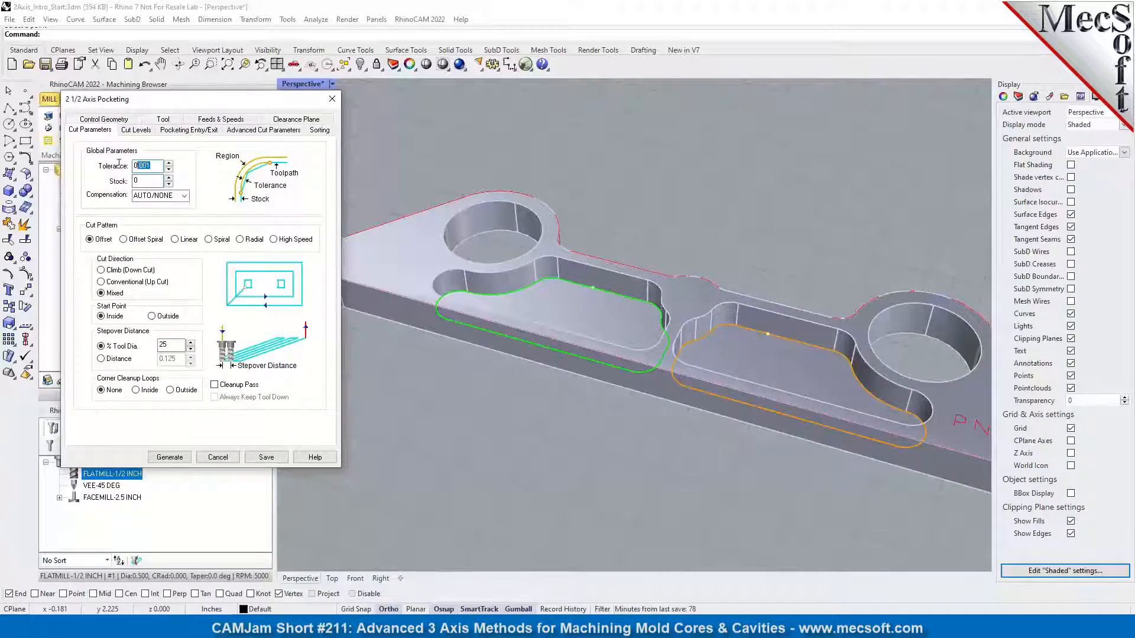
left_click(278, 131)
left_click(189, 236)
double_click(189, 236)
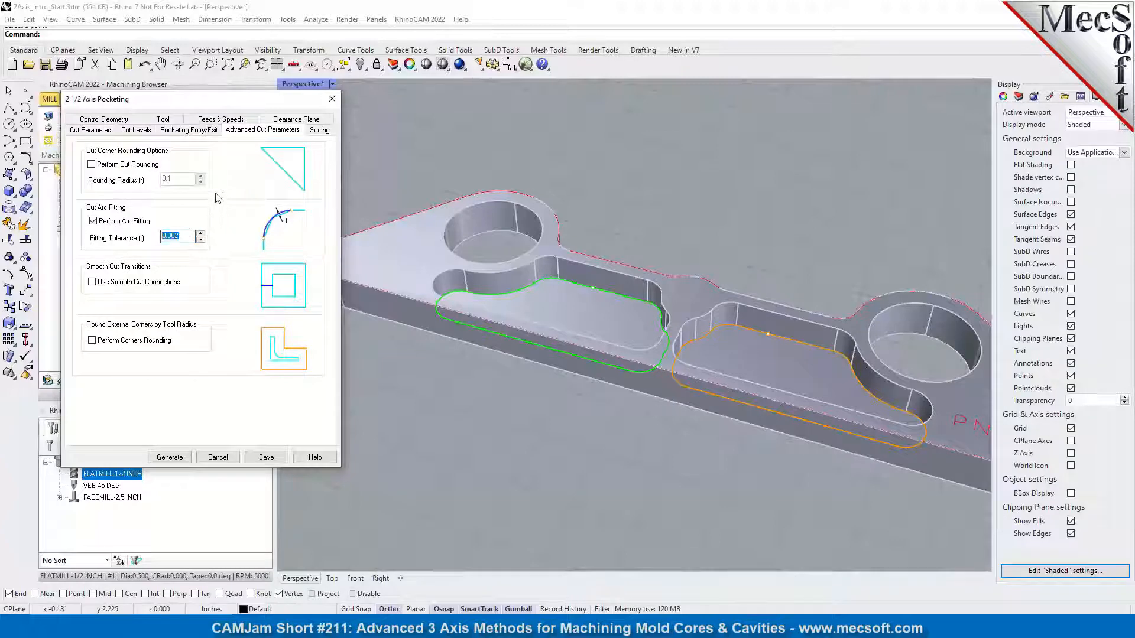
left_click(171, 458)
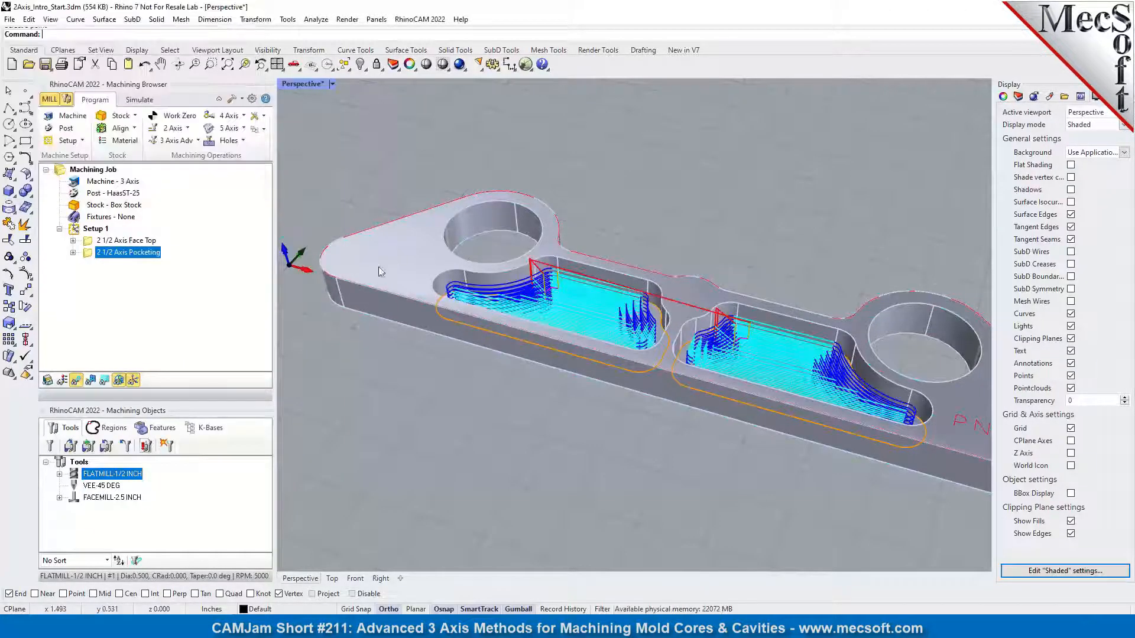
- Orbit to a low side angle and display the pocketing toolpath through the part to view its depth levels
right_click_drag(555, 391, 572, 371)
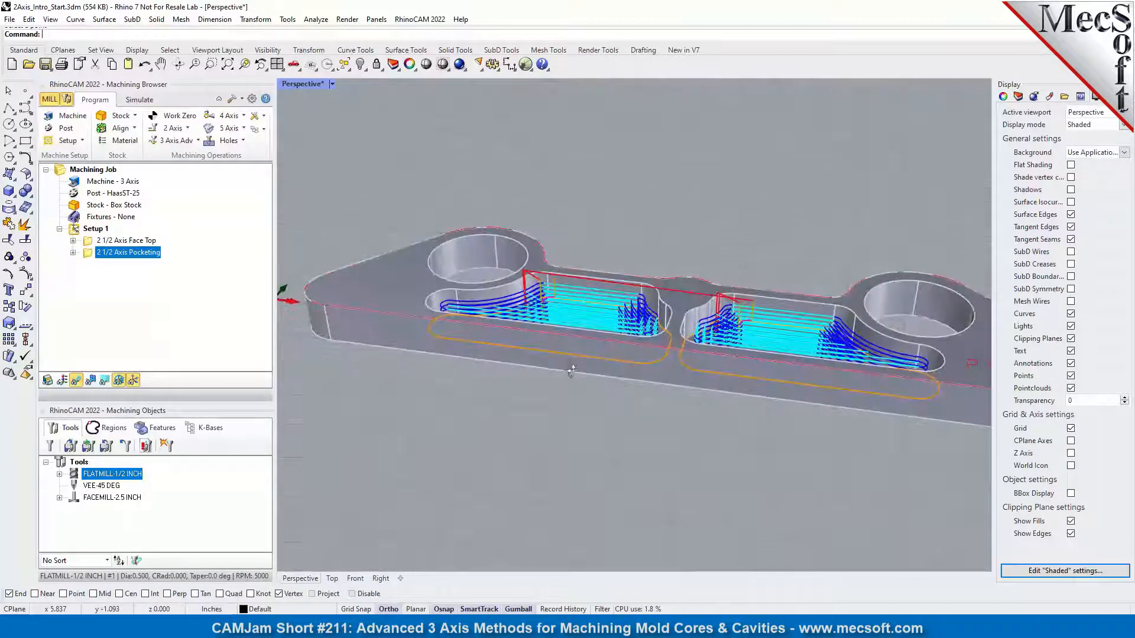
right_click_drag(591, 325, 439, 265)
right_click_drag(420, 264, 608, 307)
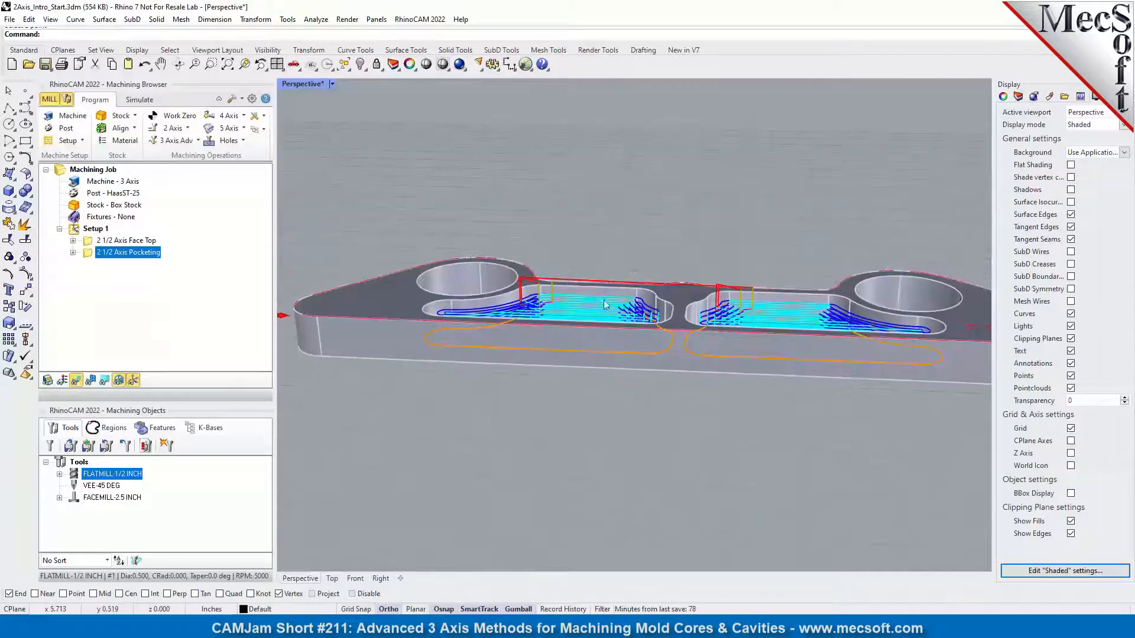
left_click(90, 380)
right_click_drag(659, 386, 689, 353)
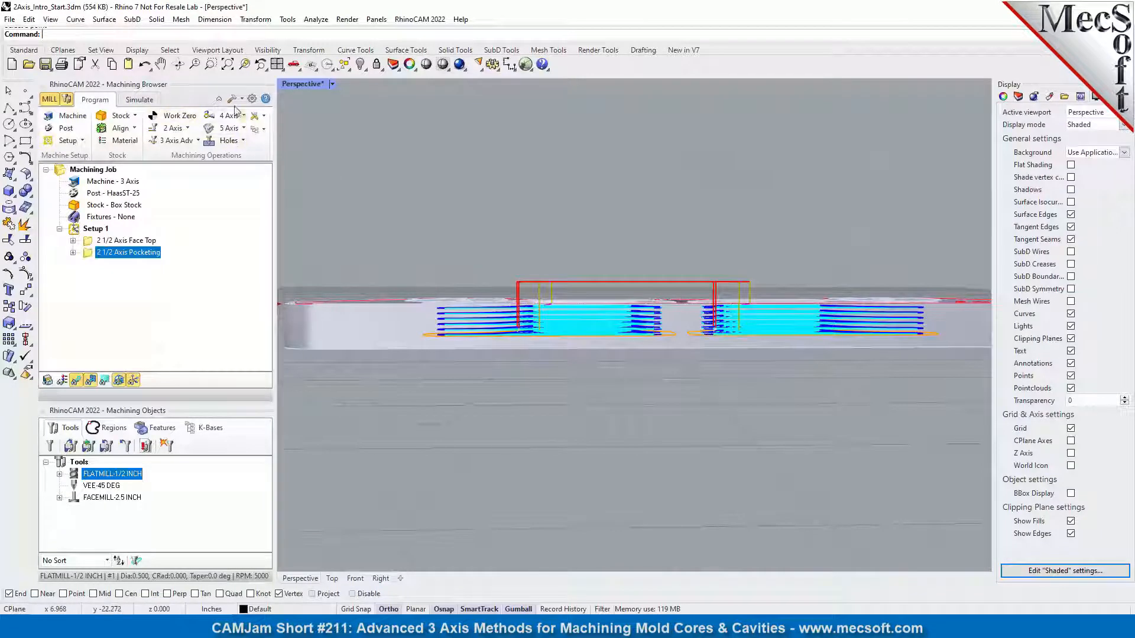
- Show four viewports and examine the pocketing cut levels in the Front view with the see-through toolpath display off and on
left_click(277, 63)
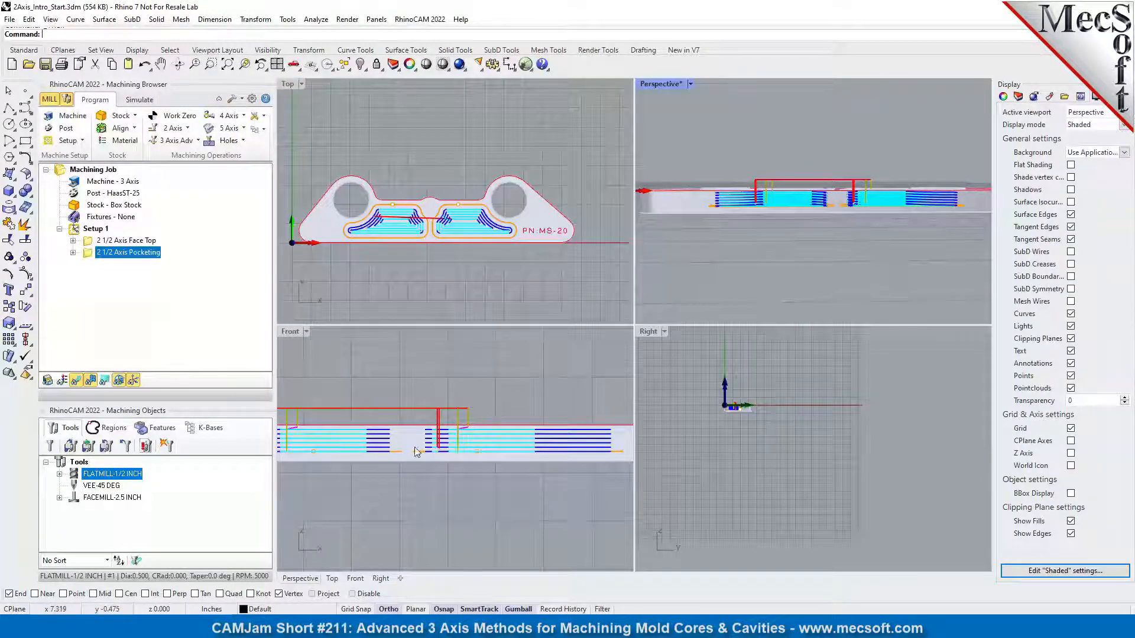
scroll(413, 426, "up", 5)
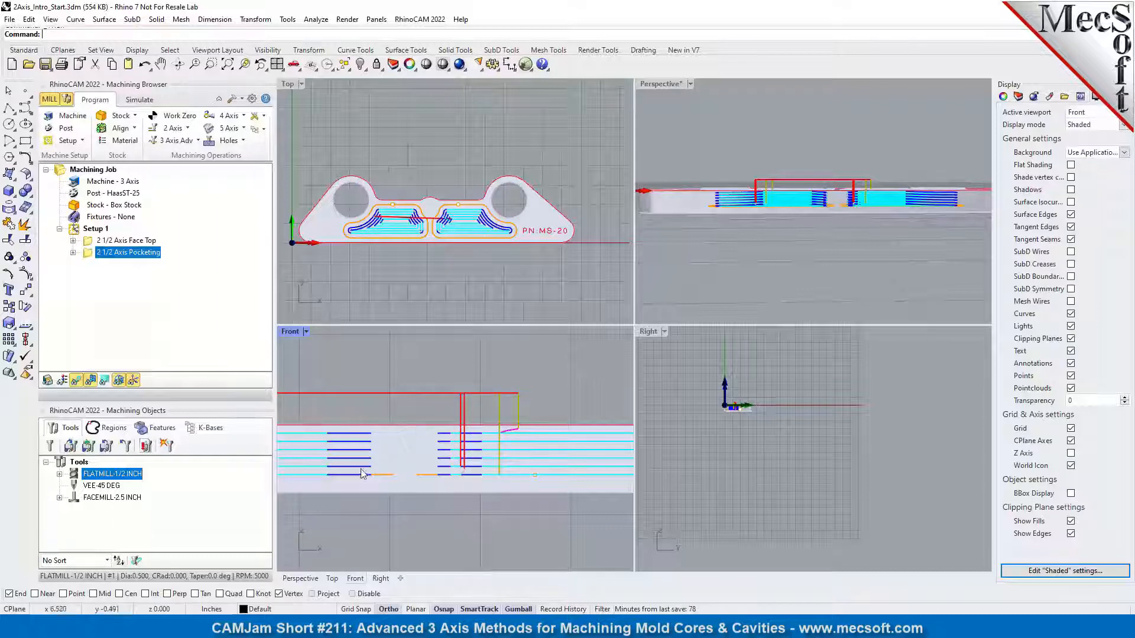
scroll(406, 455, "up", 2)
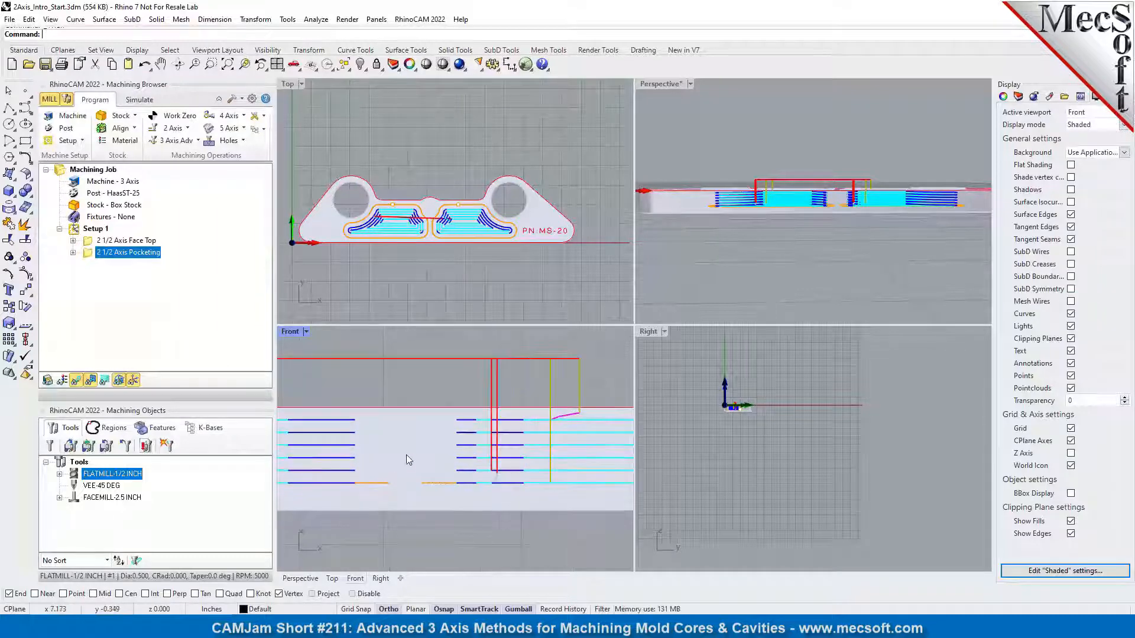
left_click(91, 381)
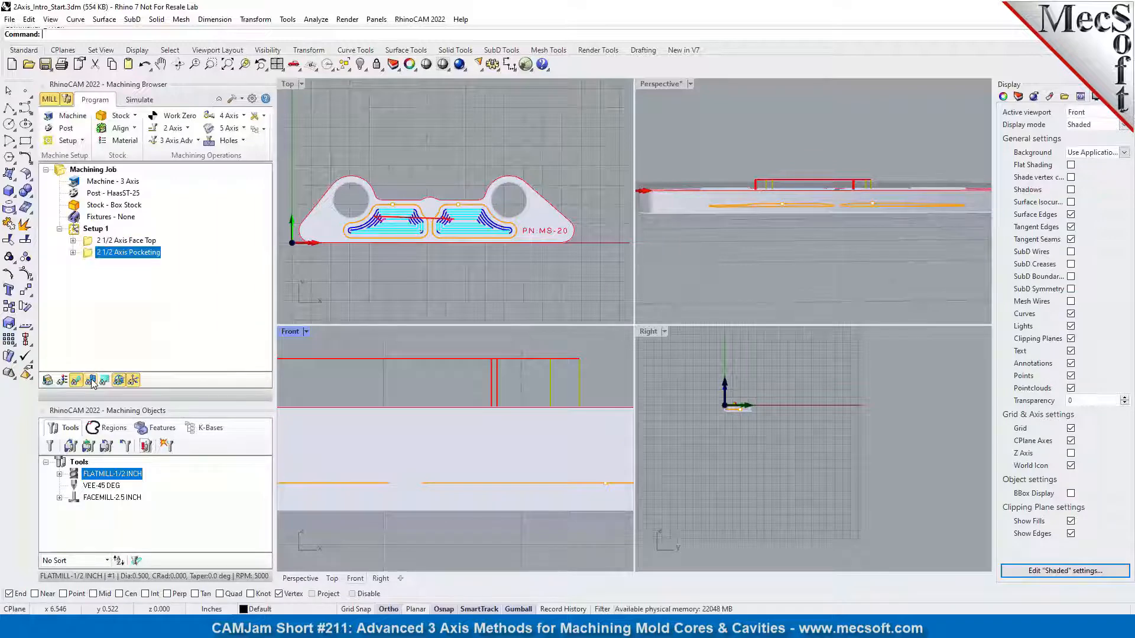
left_click(93, 384)
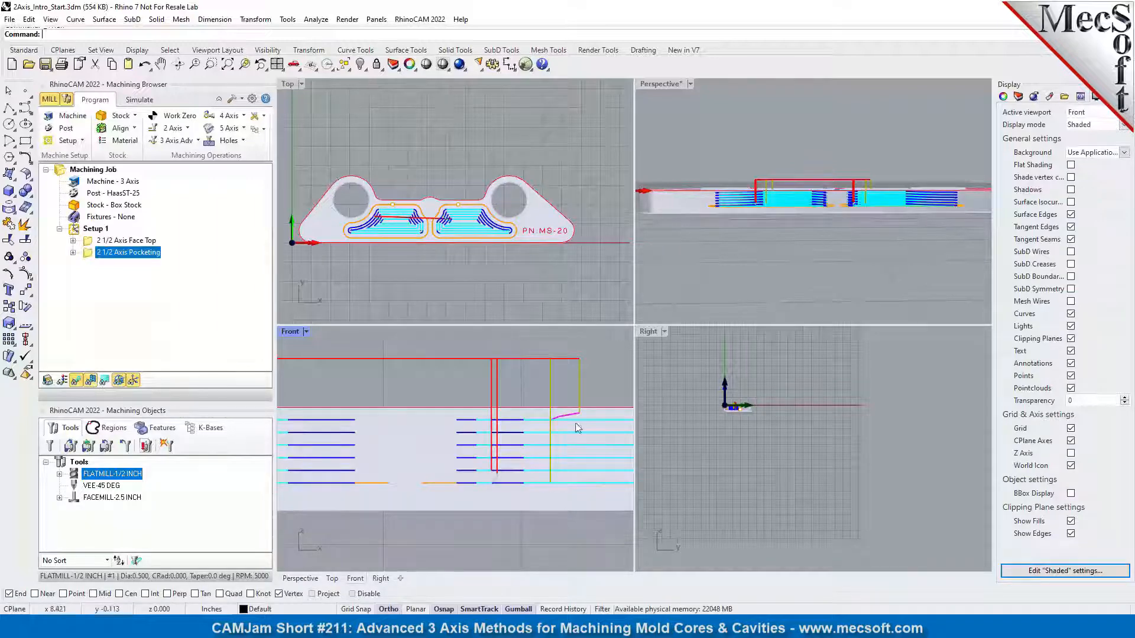
scroll(499, 387, "down", 2)
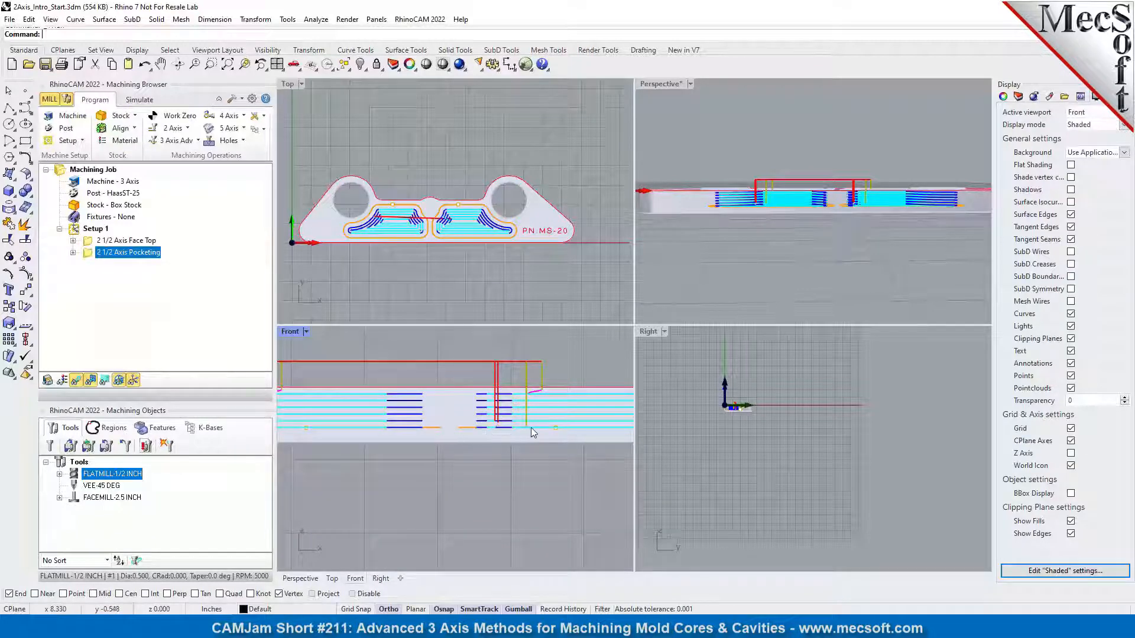
- Maximize the Perspective view, examine the pocketing toolpath at an angle, and turn off its display through the part
left_click(676, 86)
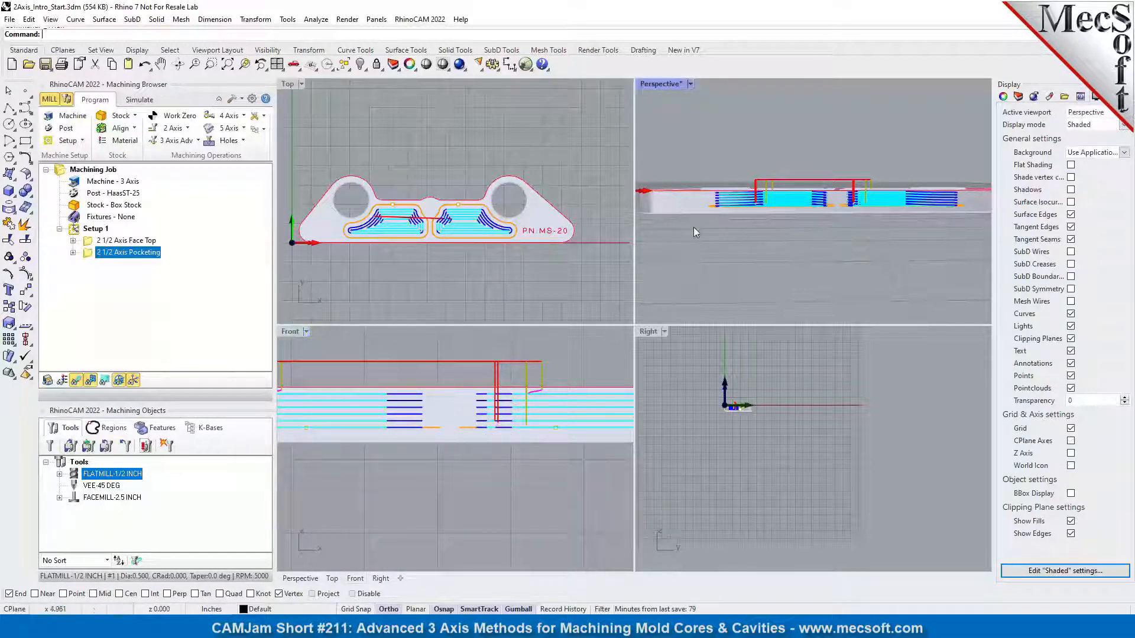
double_click(664, 83)
right_click_drag(693, 282, 663, 320)
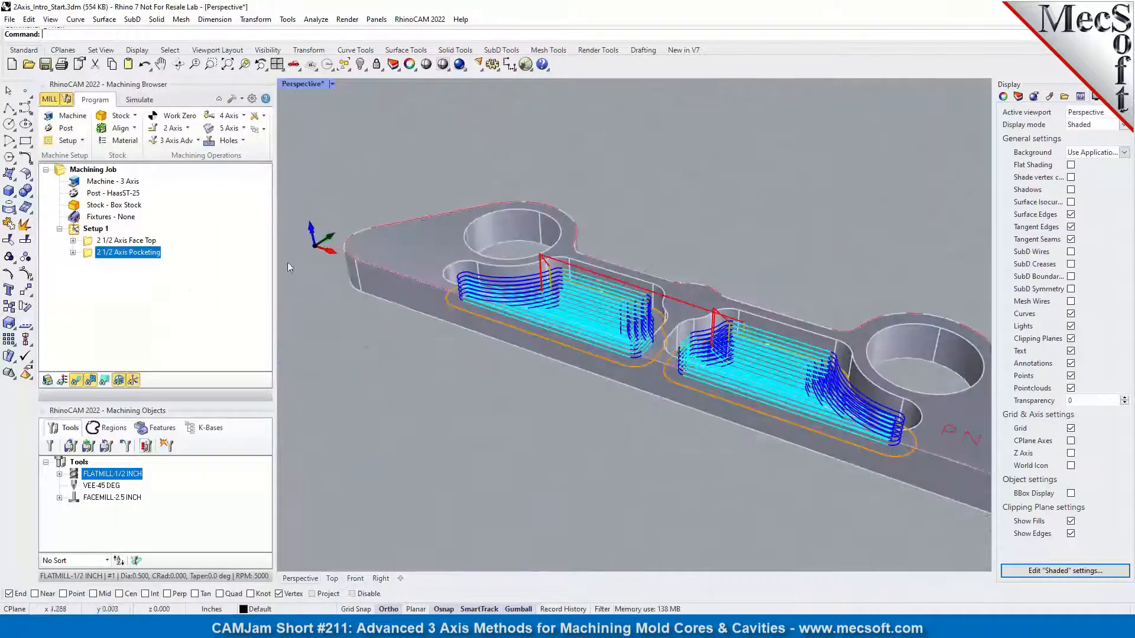
left_click(90, 382)
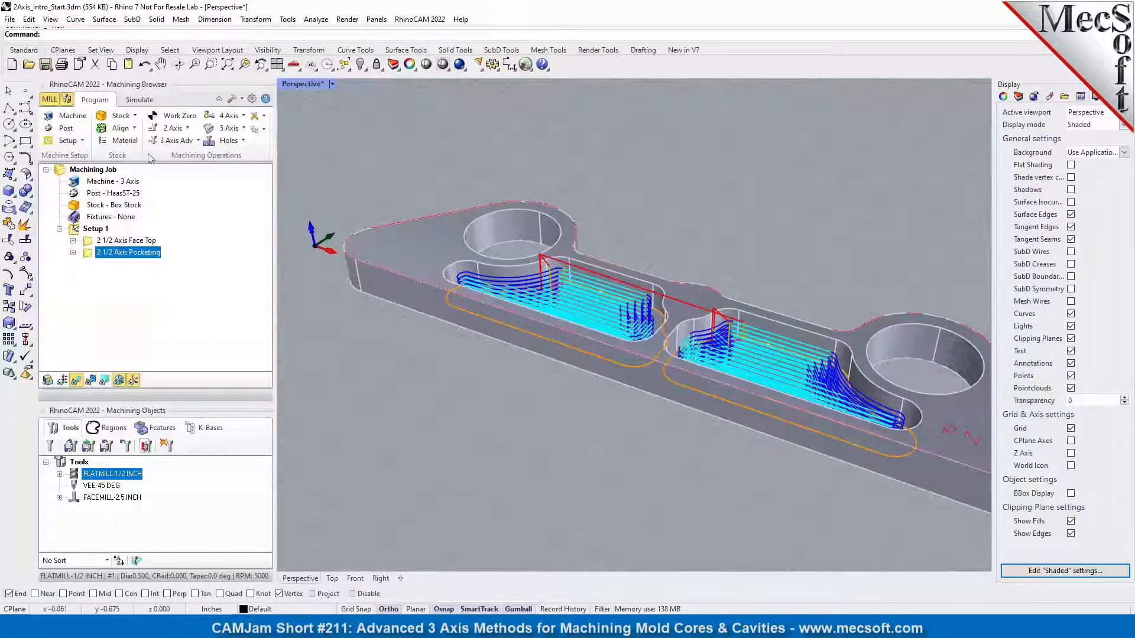
- Hide the pocketing toolpath, simulate the pocketing operation, and switch the simulation's toolpath display to the portion still remaining
left_click(77, 382)
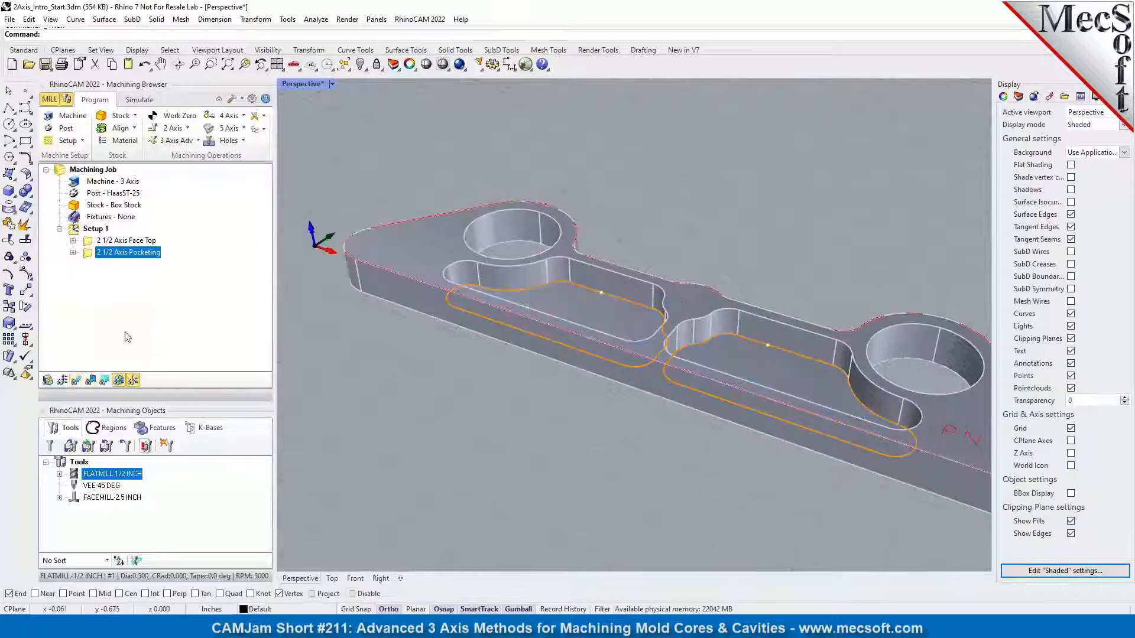
left_click(139, 99)
left_click(142, 127)
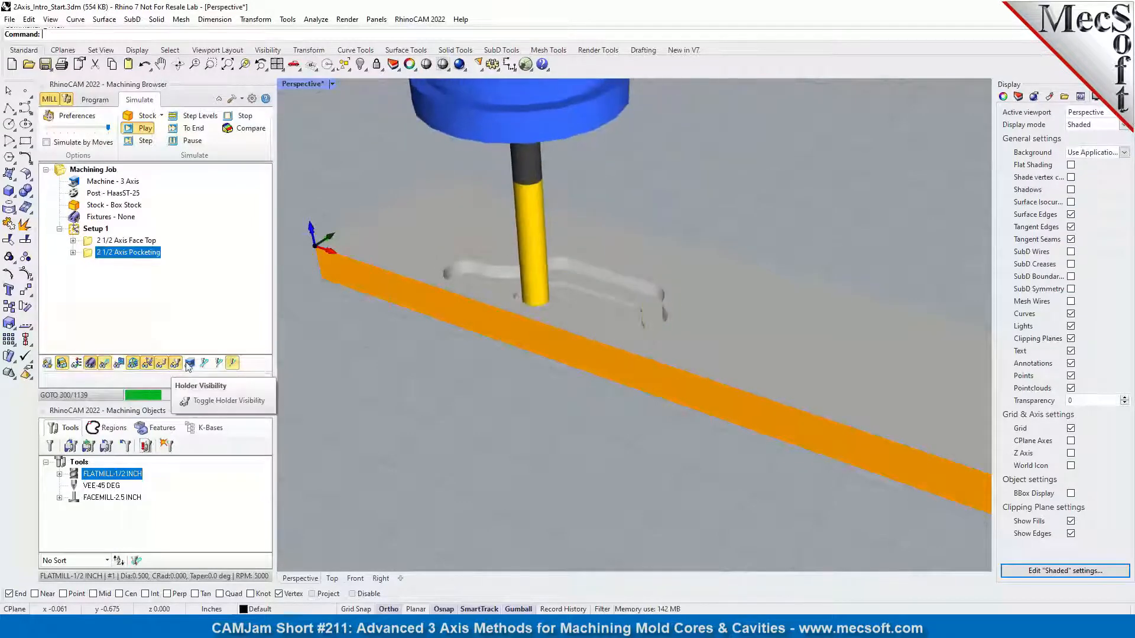
left_click(204, 364)
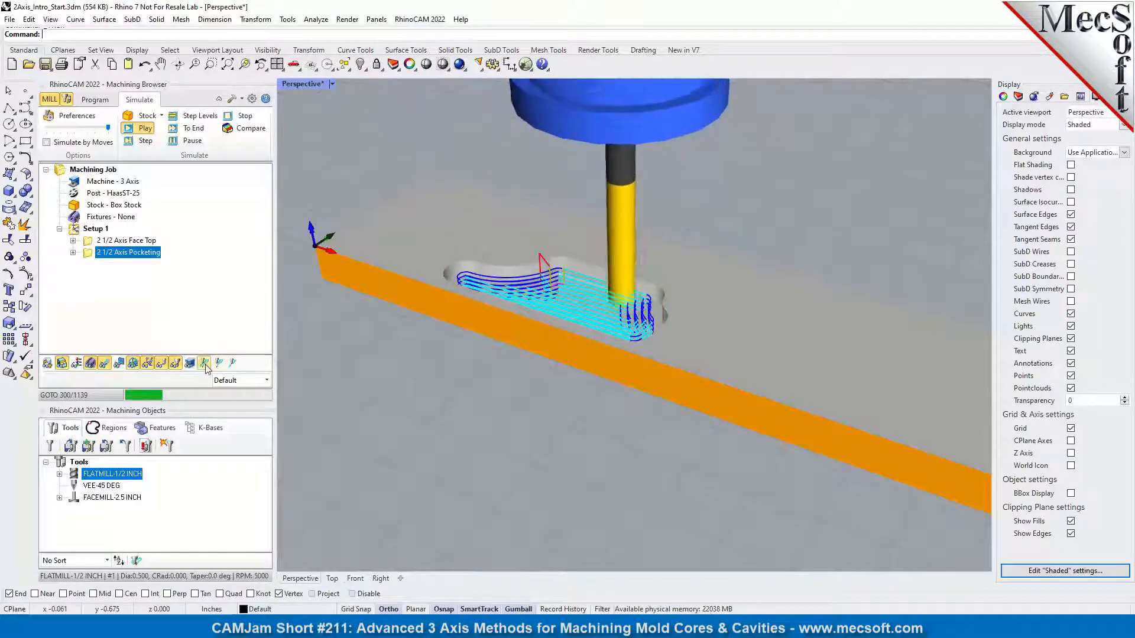
left_click(219, 364)
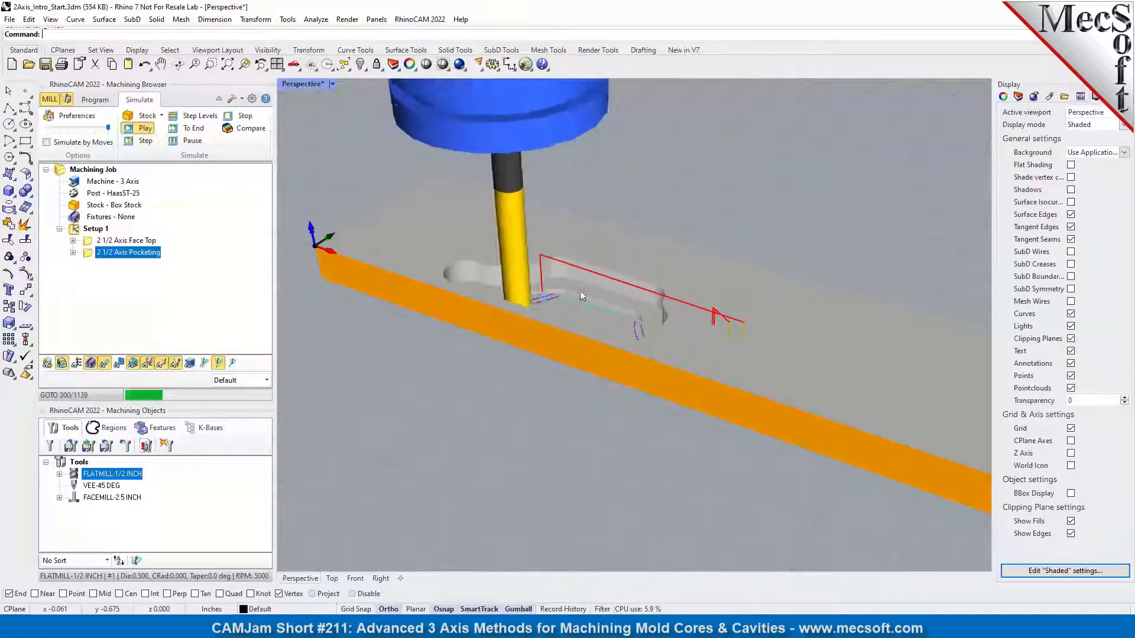
- Turn on Simulate by Moves, then return to programming and view the whole plate with the pocketing toolpath
left_click(47, 142)
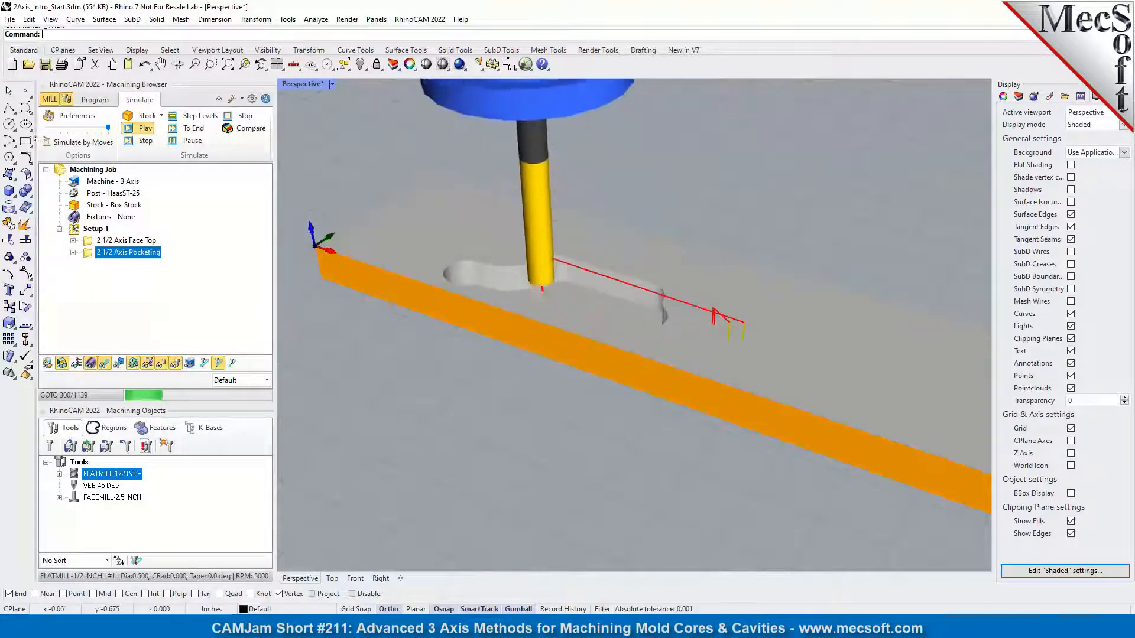
right_click_drag(588, 398, 603, 372)
left_click(90, 100)
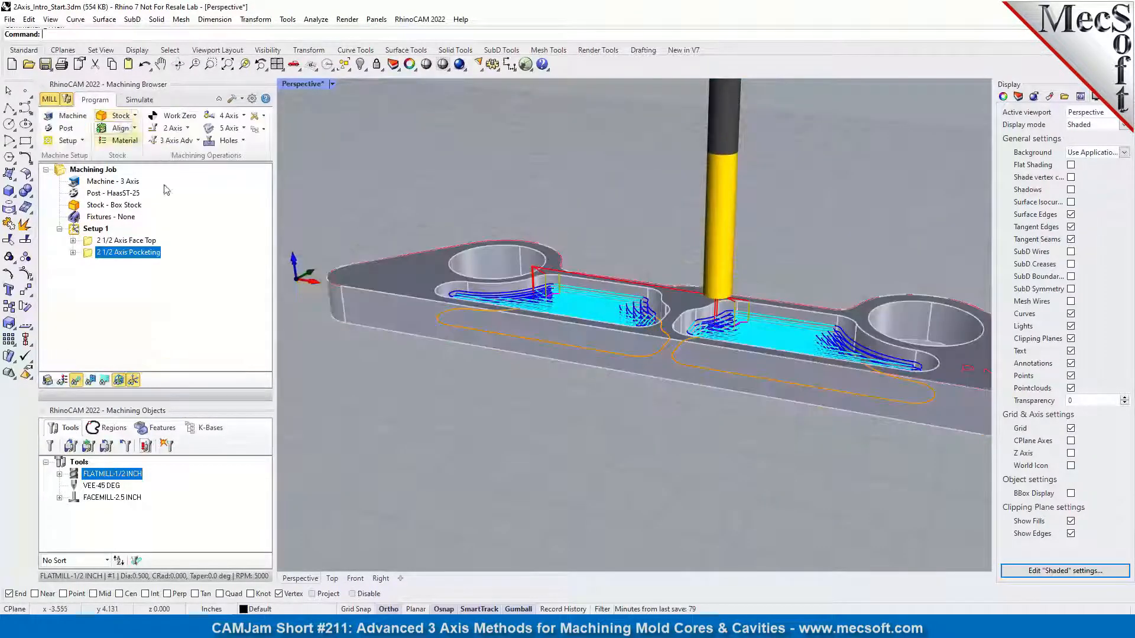
scroll(535, 254, "down", 2)
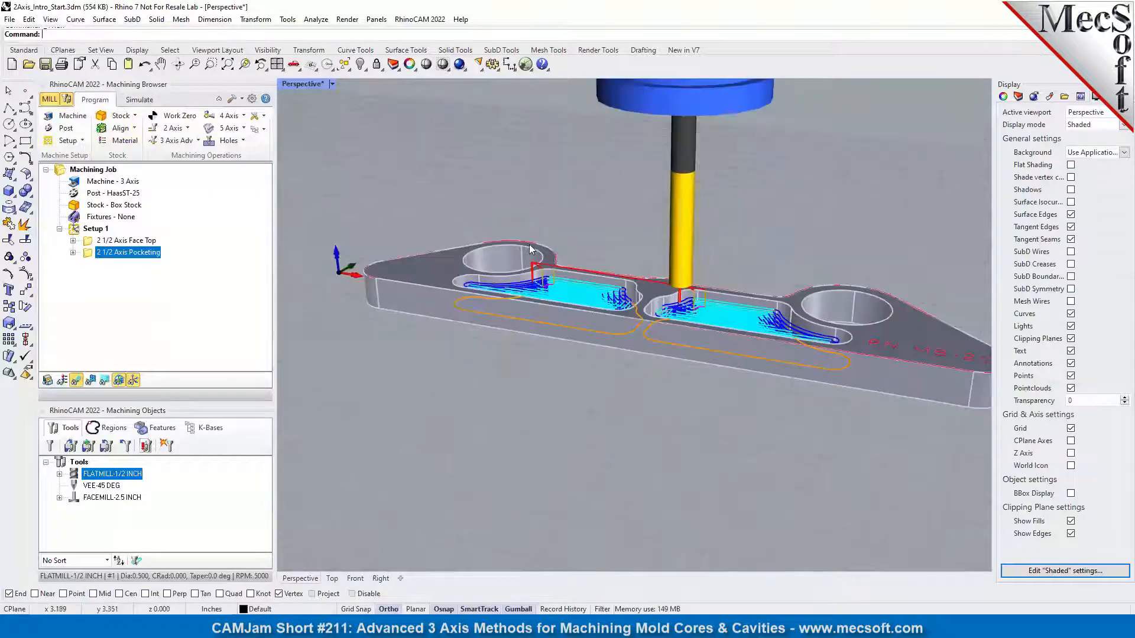
right_click_drag(584, 277, 586, 310)
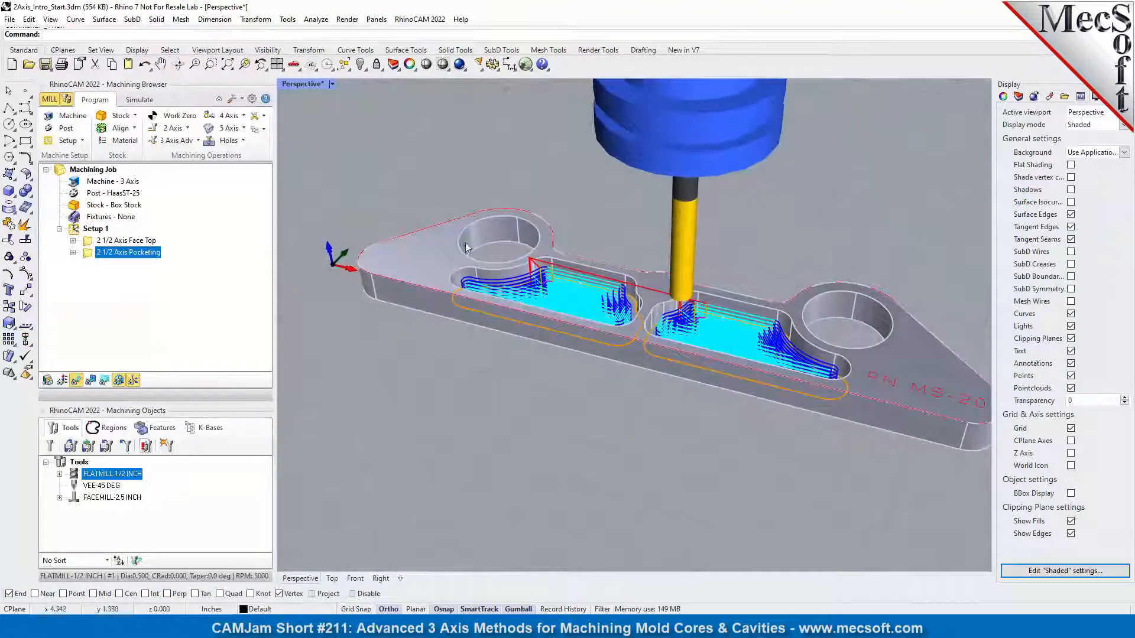
- Clone the 2 1/2 Axis Pocketing operation and open the copy for editing
right_click(163, 254)
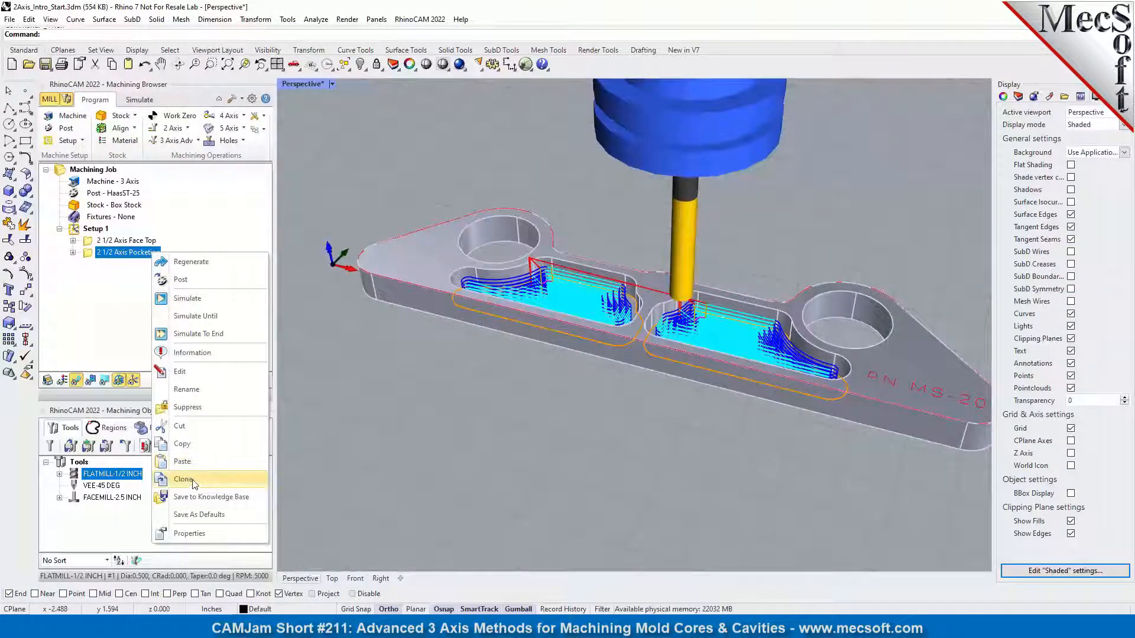
left_click(194, 483)
double_click(127, 264)
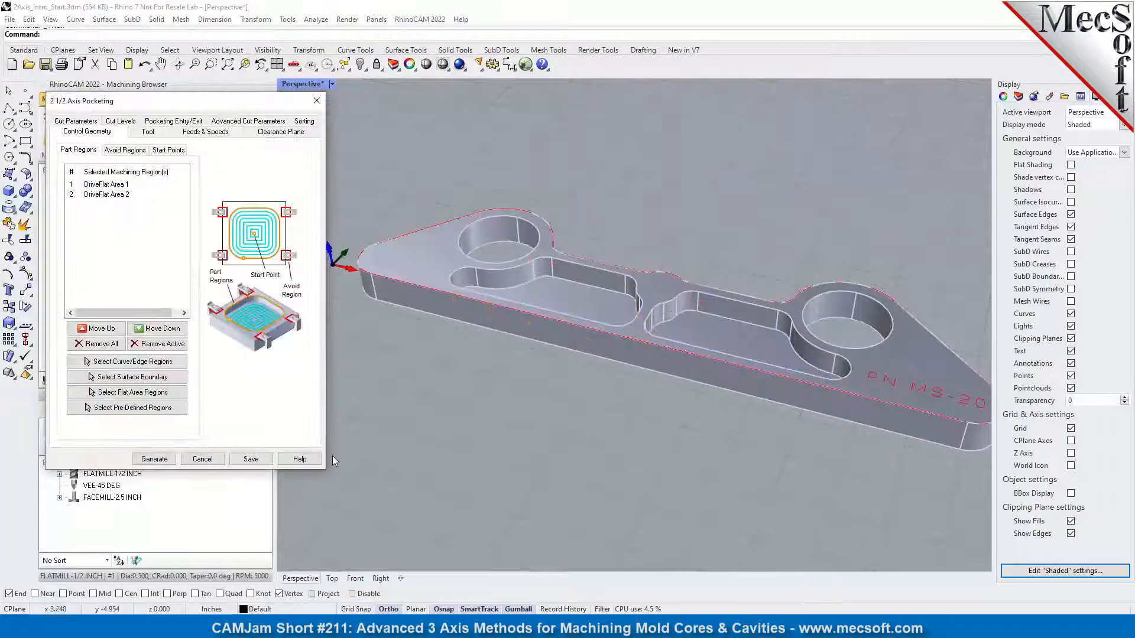
- Replace all part regions of the cloned pocketing operation with the top circular edges of the two round holes
left_click(107, 346)
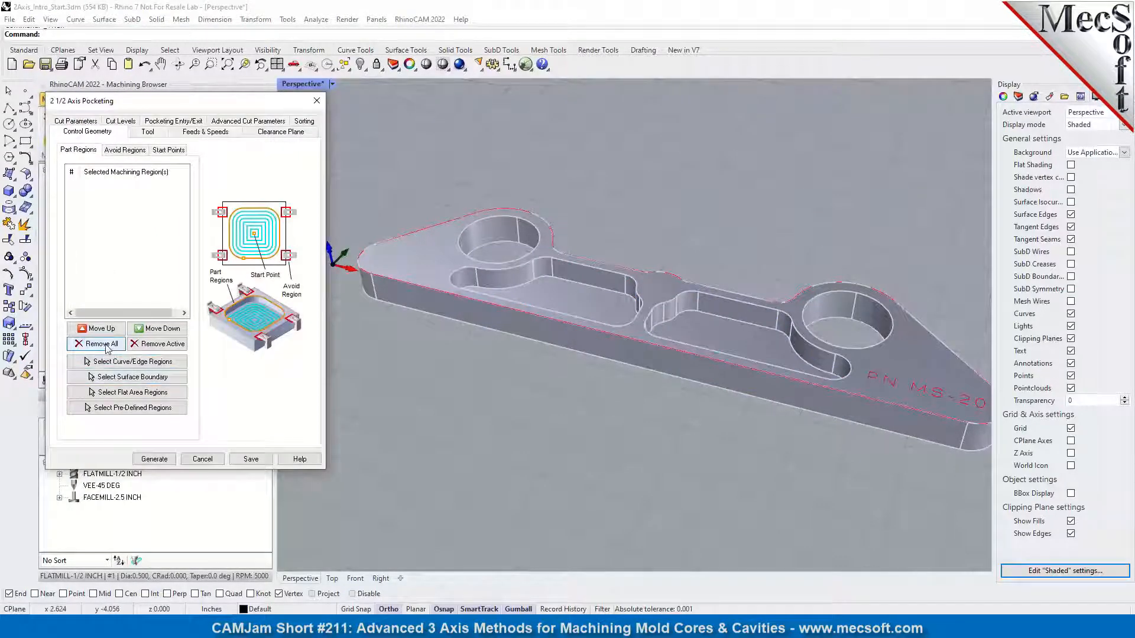
left_click(130, 363)
left_click(516, 218)
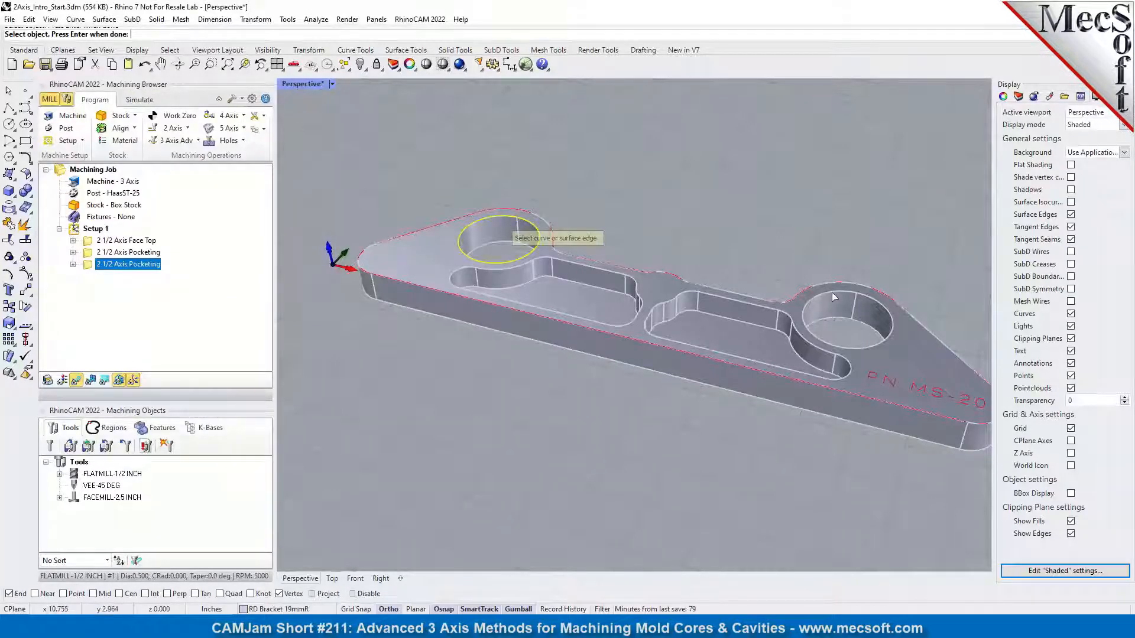
left_click(869, 303)
key("Return")
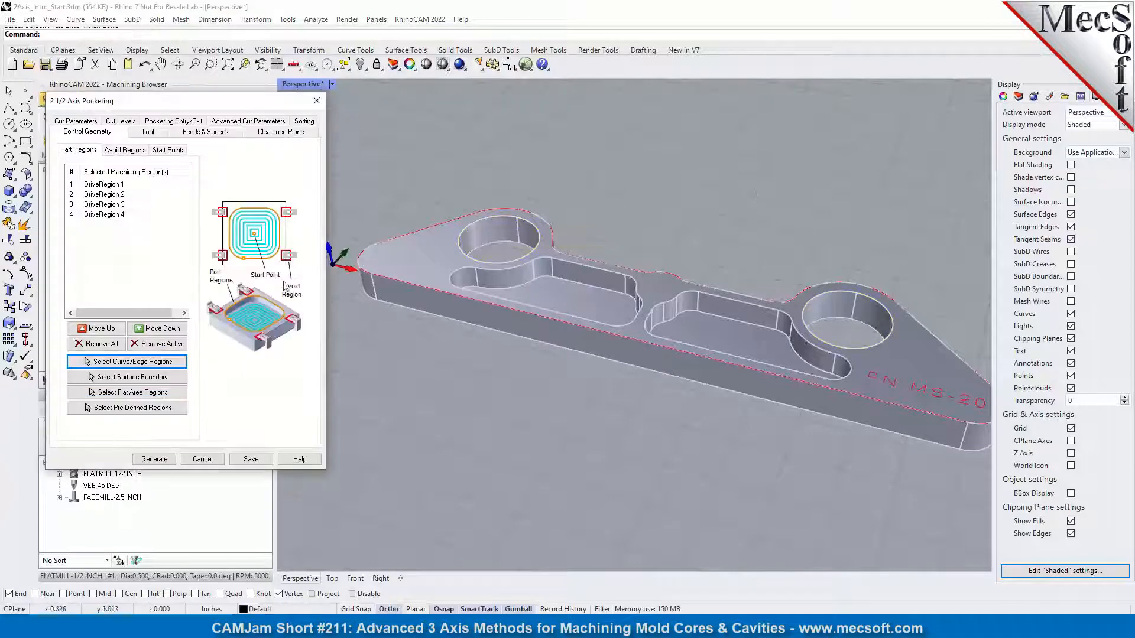
- Review the cloned operation's FLATMILL-1/2 INCH tool and its cut parameters, including the tolerance and stock values
left_click(148, 132)
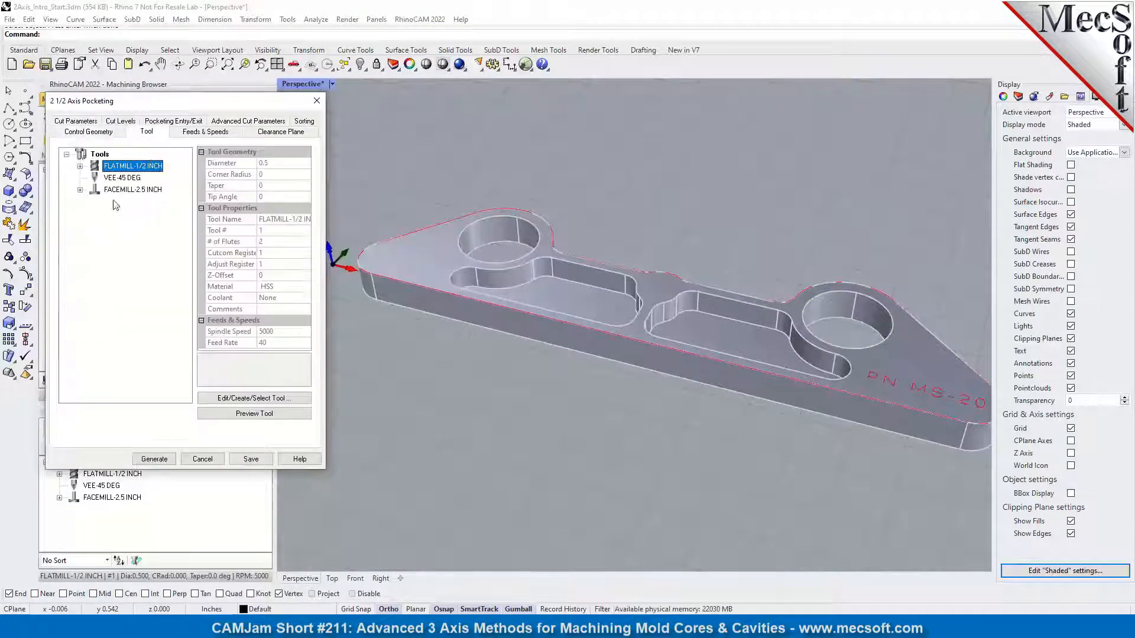
left_click(69, 123)
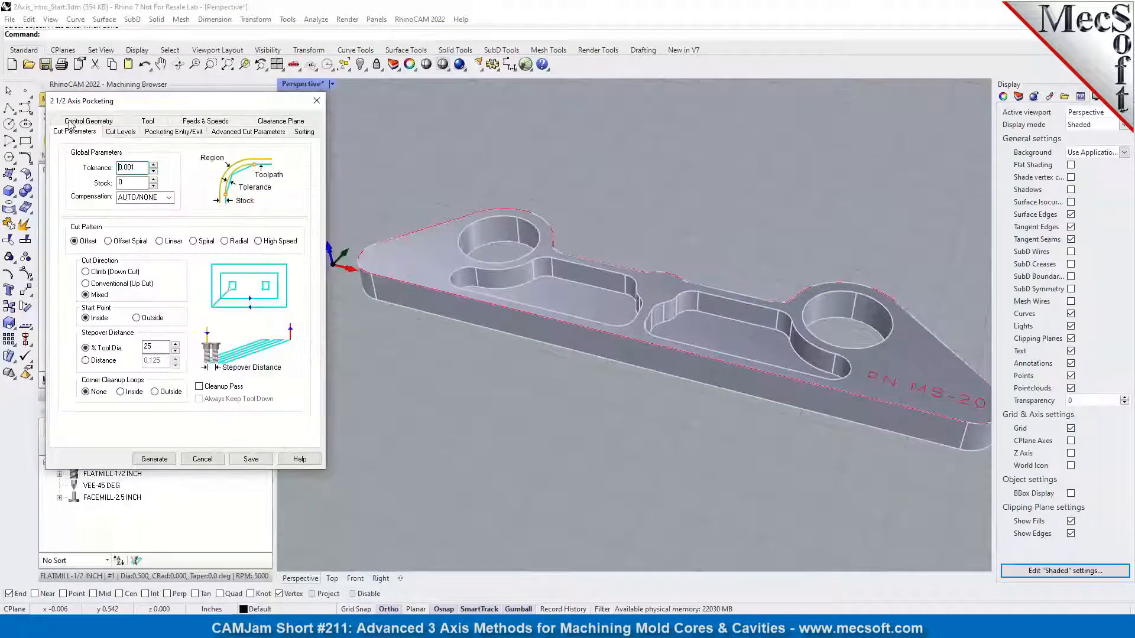
double_click(137, 168)
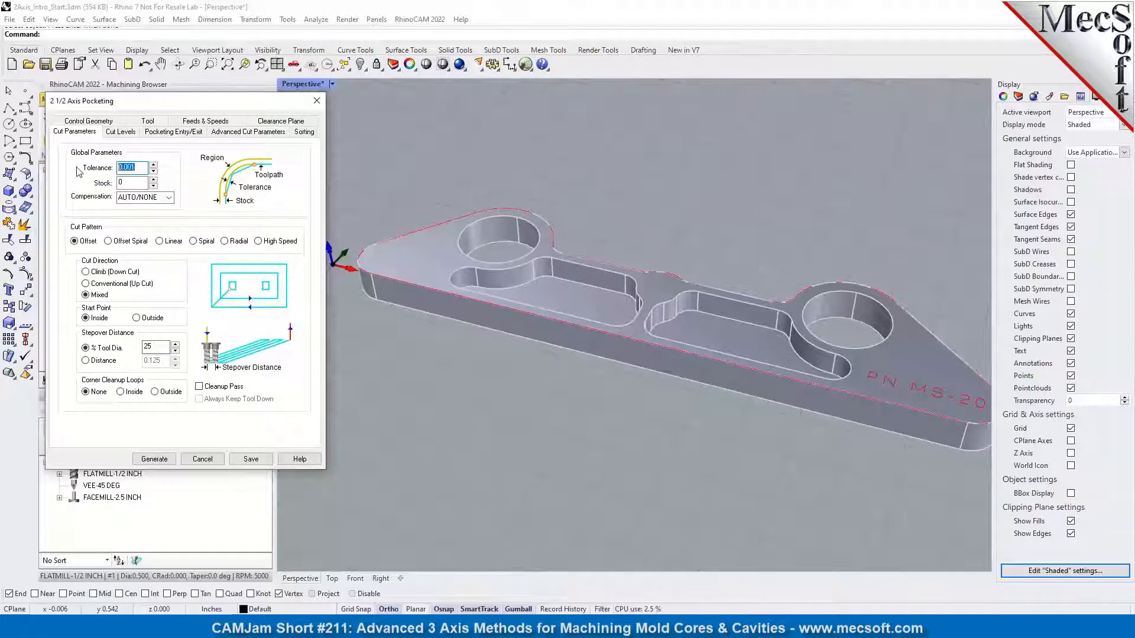
key("Tab")
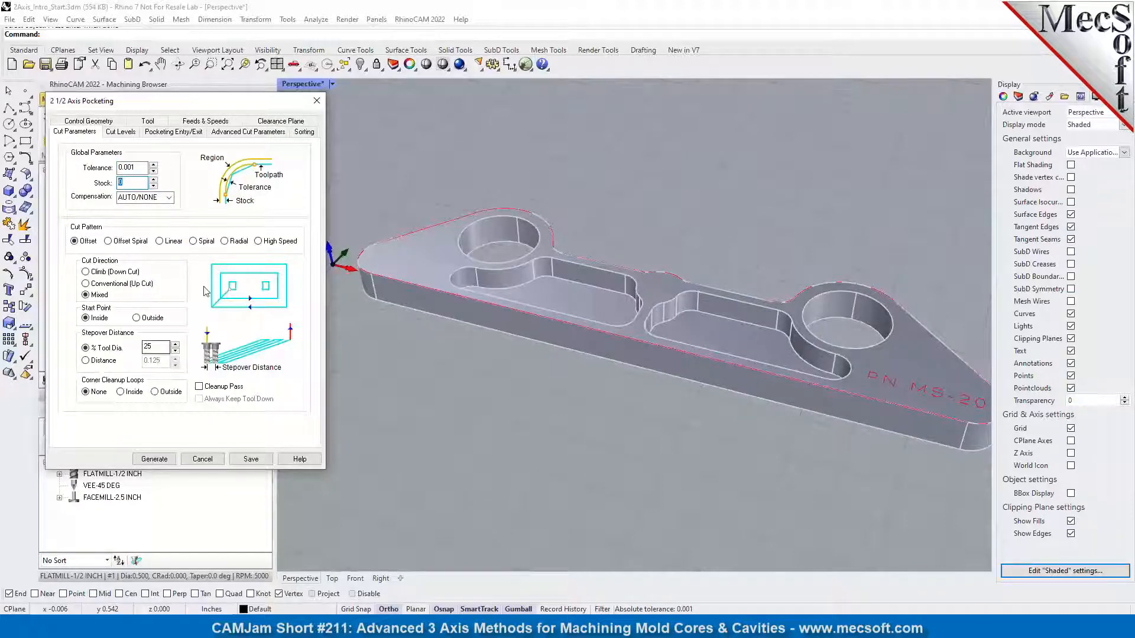
- Pick the plate's full thickness as the total cut depth, 0.748031, and set the rough depth per cut to 0.299213
left_click(125, 132)
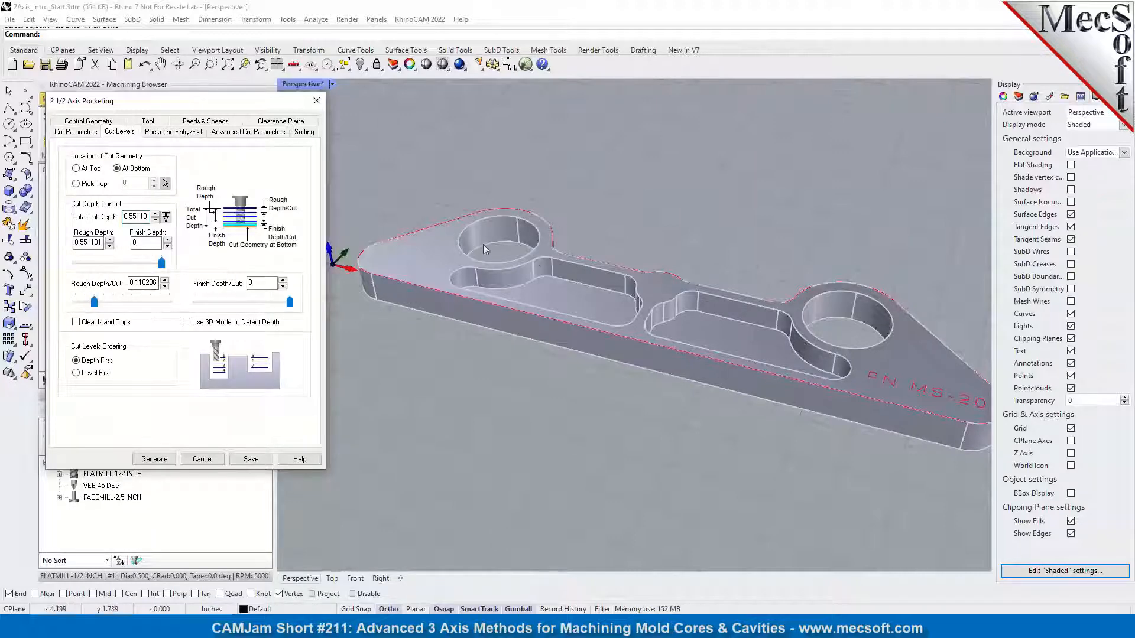
left_click(166, 218)
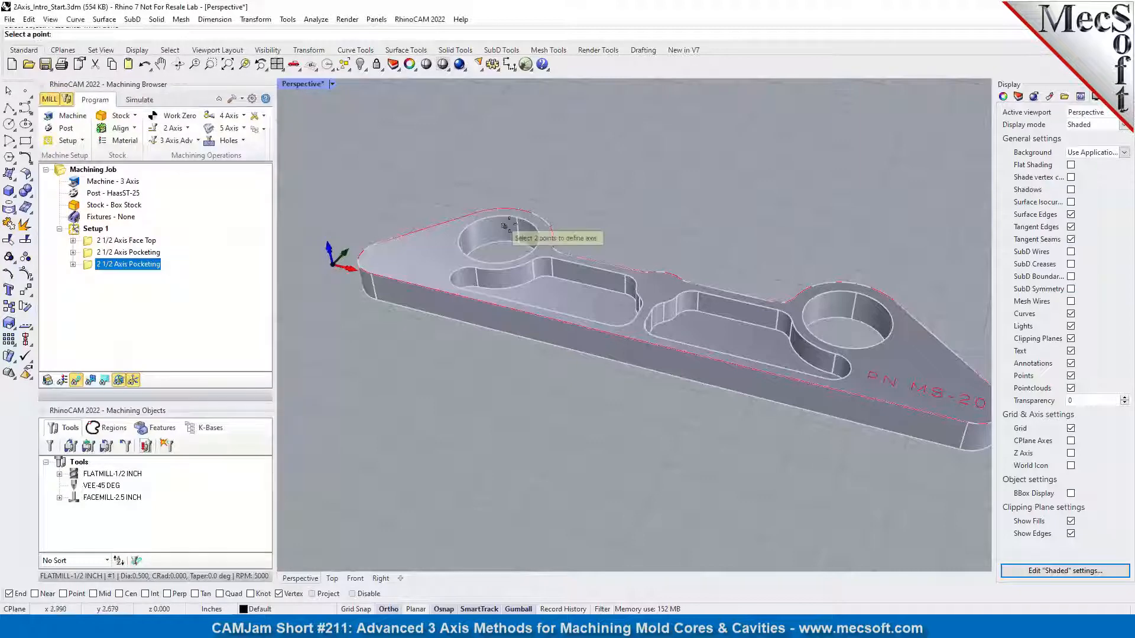
left_click(379, 302)
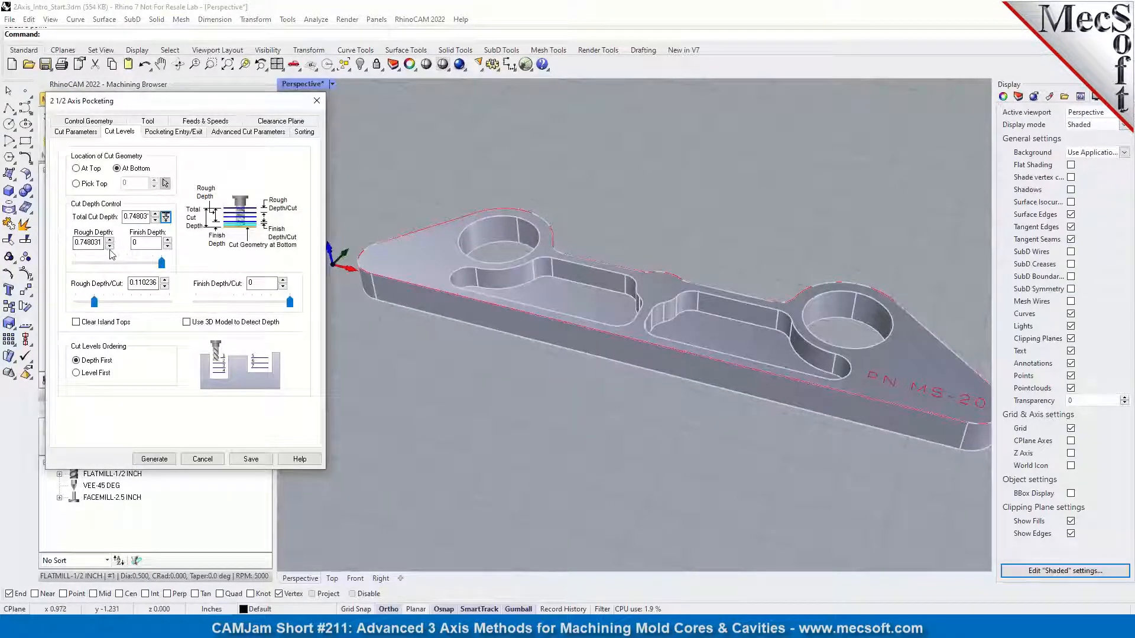
left_click_drag(94, 302, 111, 305)
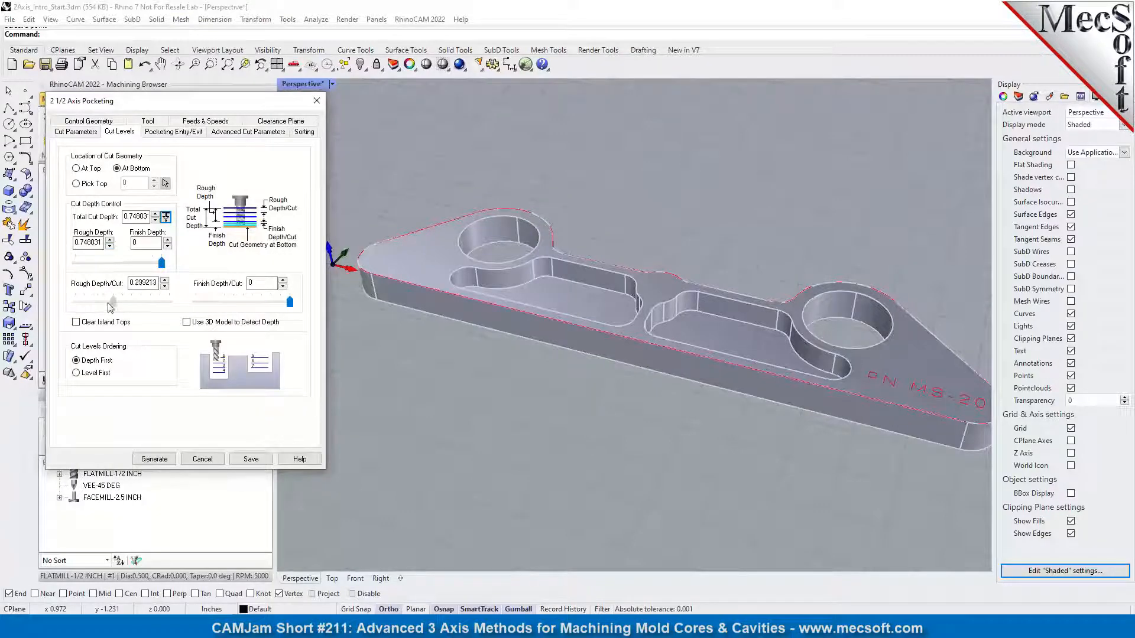
- Review the pocketing entry/exit and arc fitting settings, and generate the hole pocketing toolpath
left_click(173, 131)
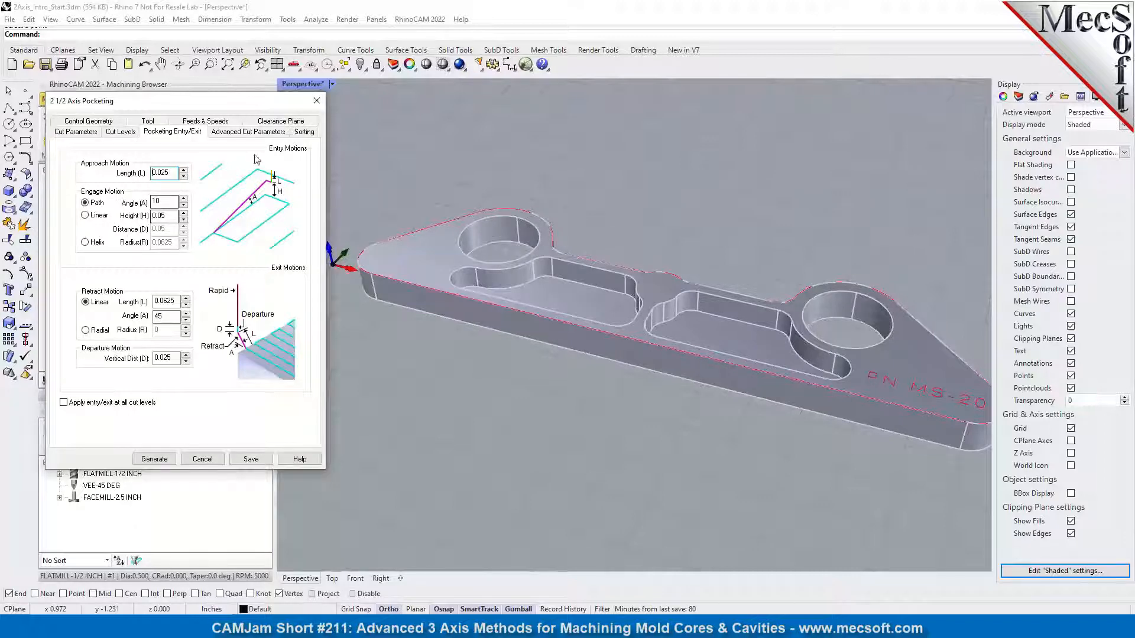
left_click(248, 131)
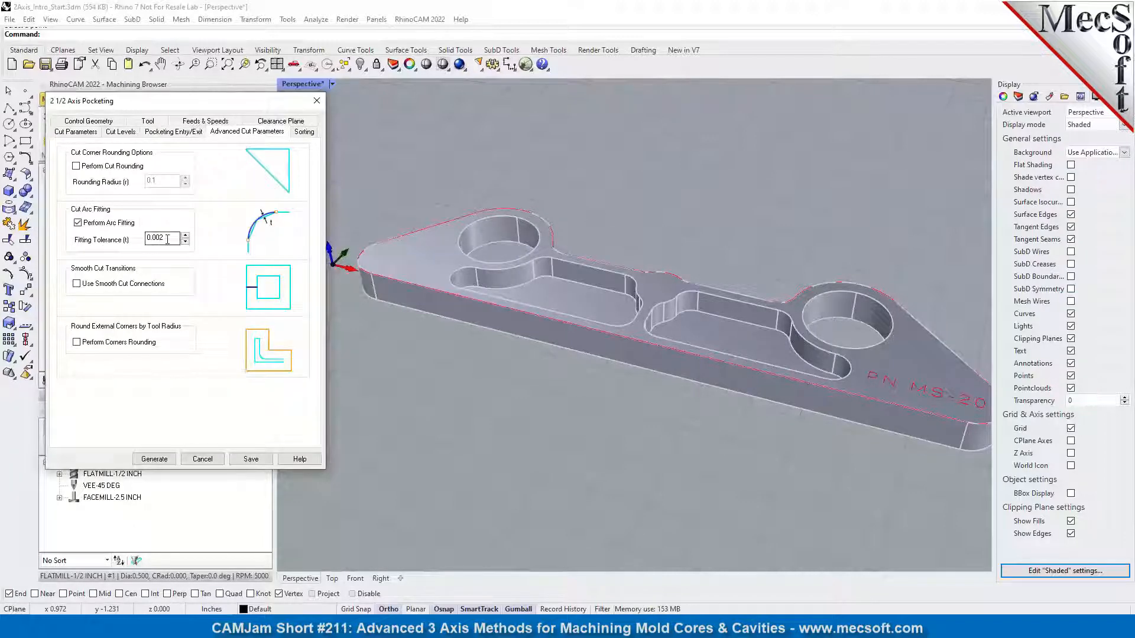
left_click(154, 459)
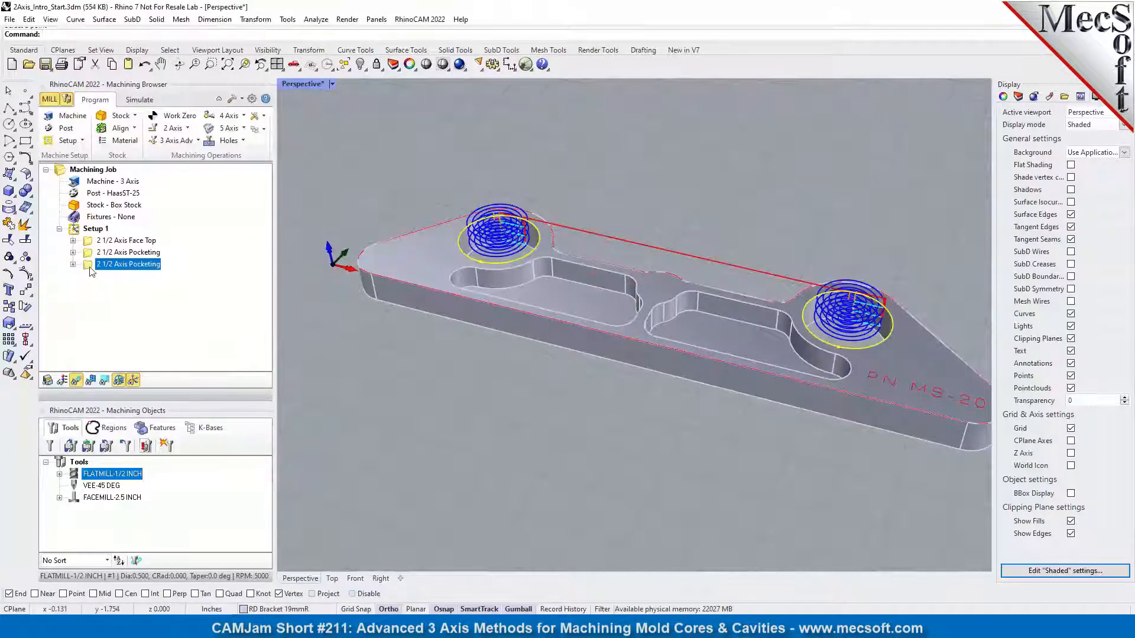
- Set the hole pocketing operation's location of cut geometry to At Top and regenerate the toolpath
double_click(91, 271)
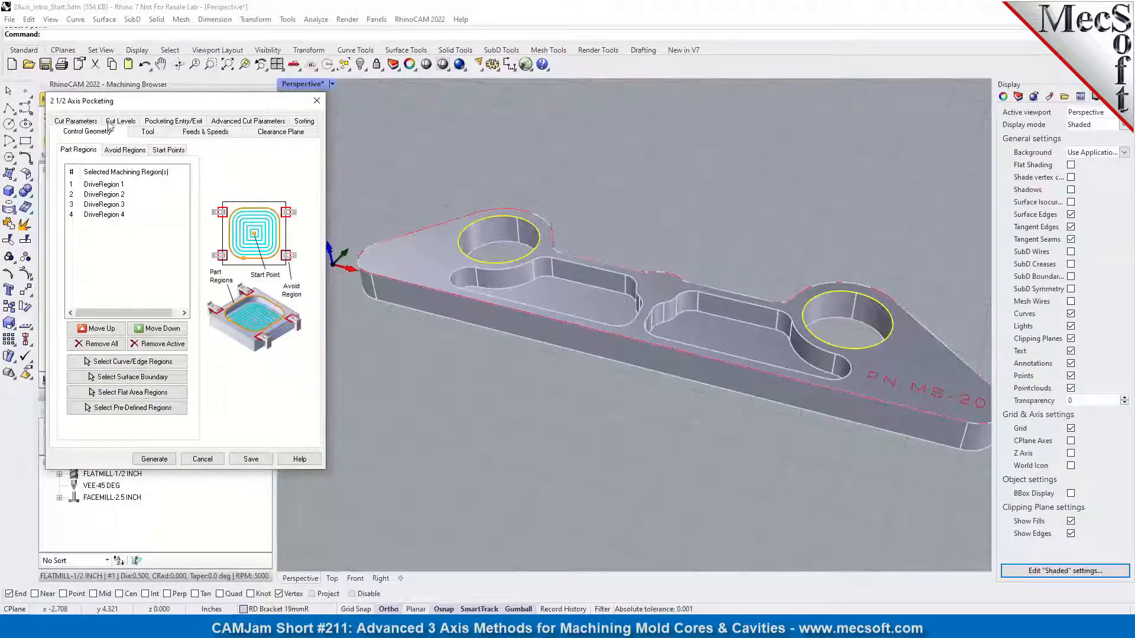
left_click(127, 124)
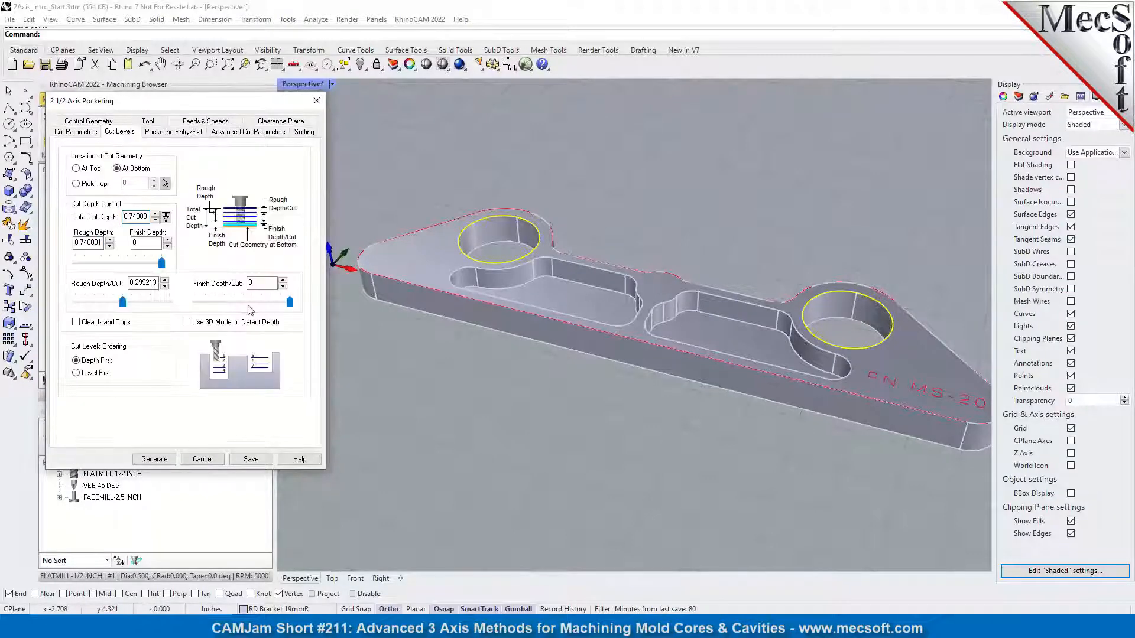
left_click_drag(206, 105, 218, 123)
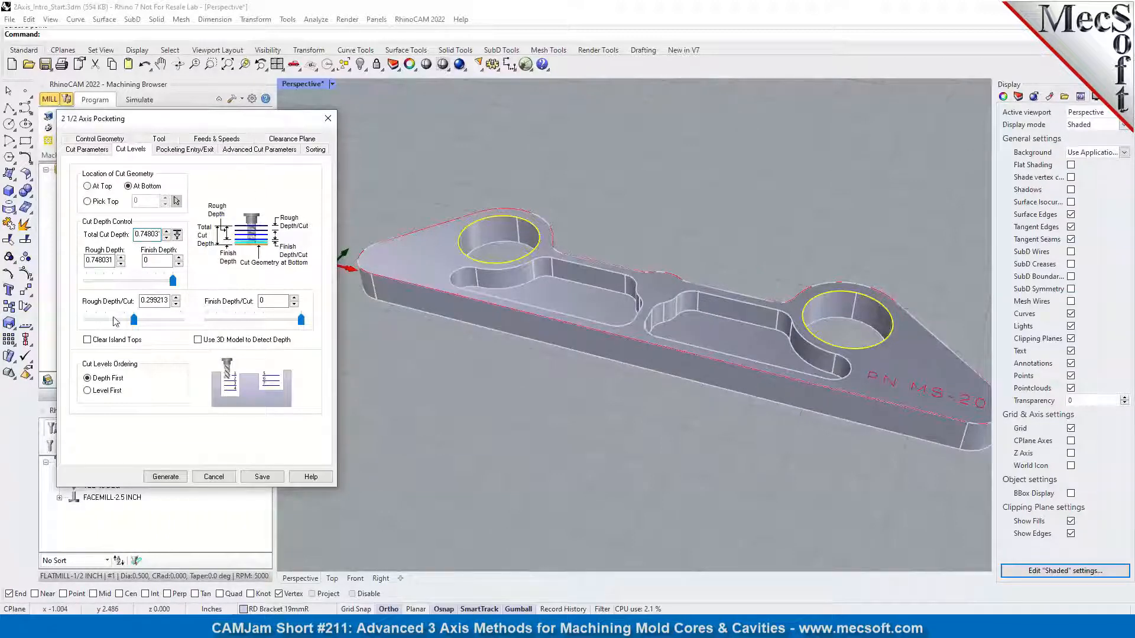
left_click(87, 186)
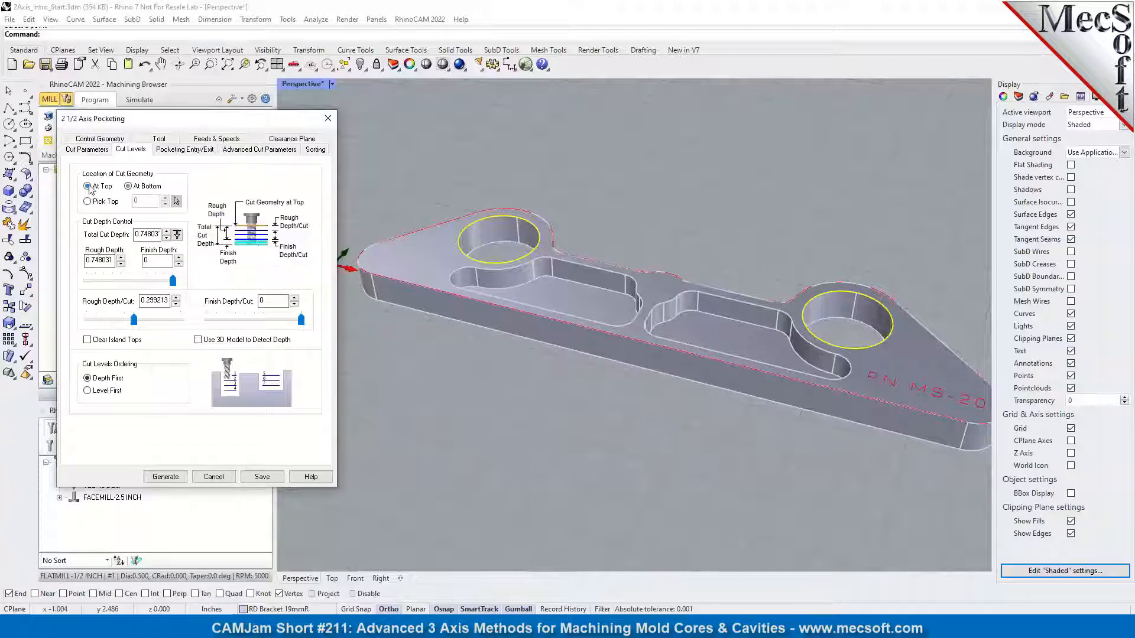
left_click(165, 477)
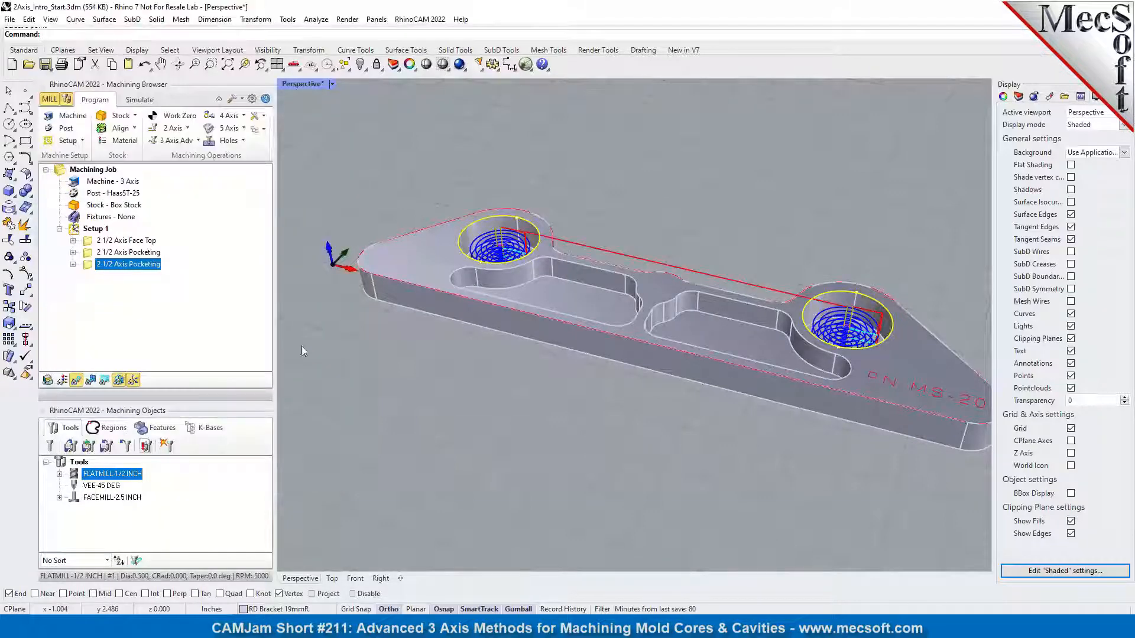
- Reopen the hole pocketing operation, examine the selected top edges of the holes up close, and regenerate the toolpath
double_click(89, 267)
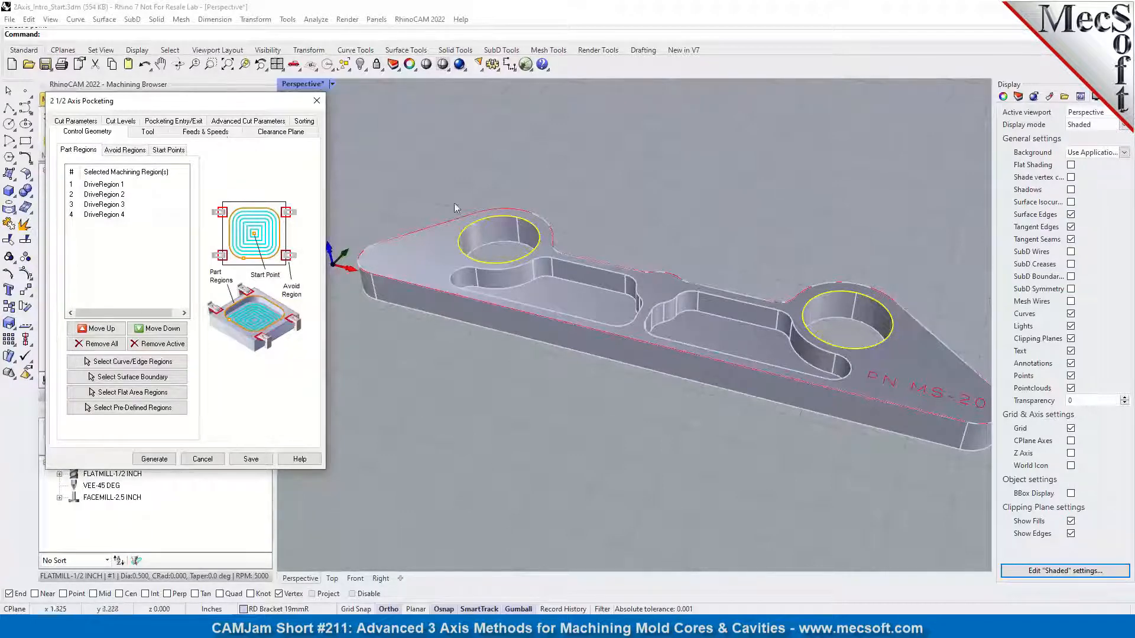
scroll(492, 226, "up", 5)
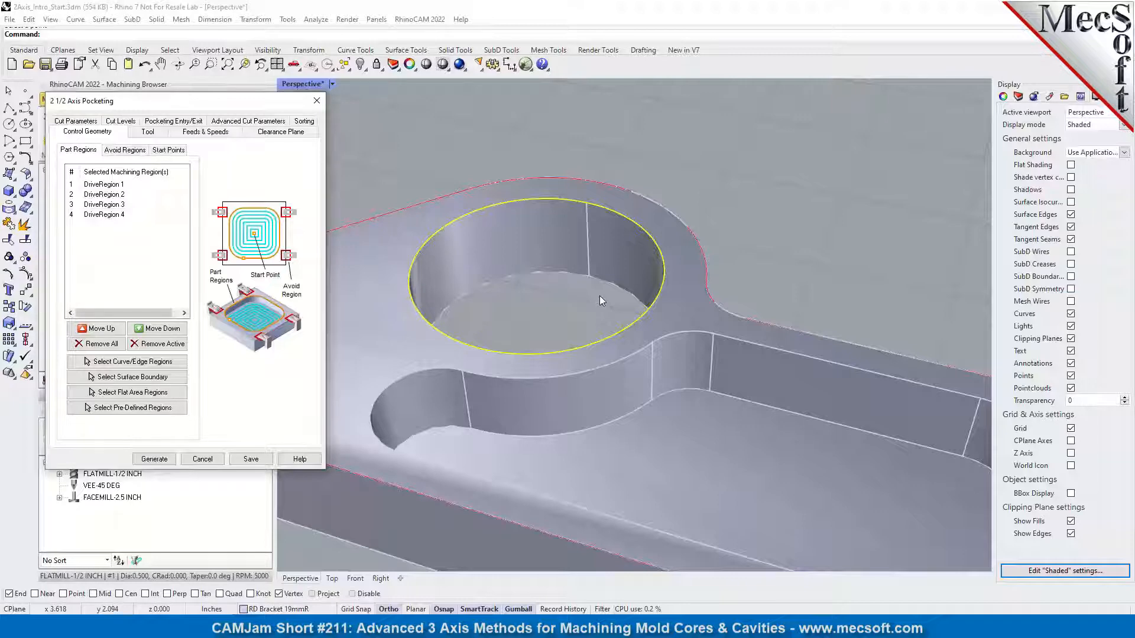
scroll(471, 246, "down", 5)
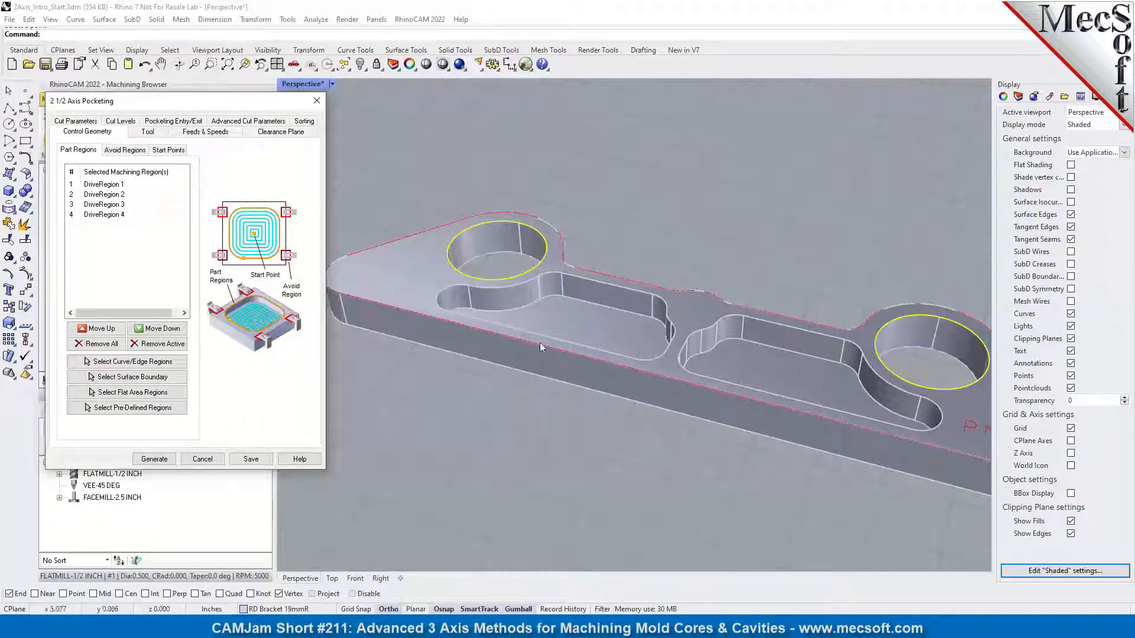
scroll(499, 200, "down", 3)
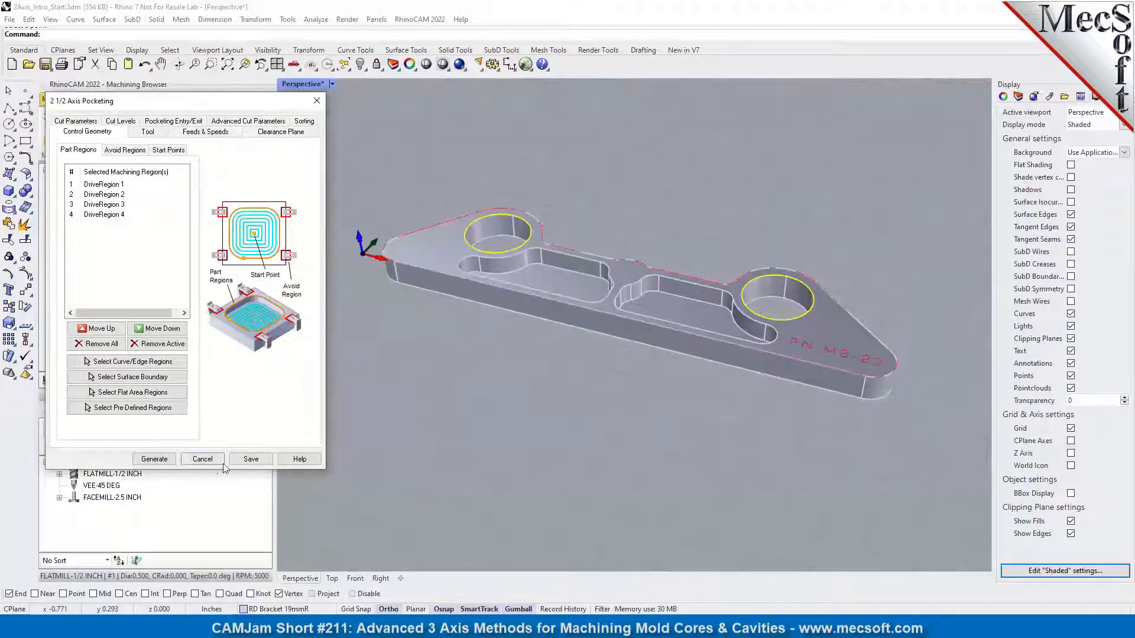
left_click(154, 459)
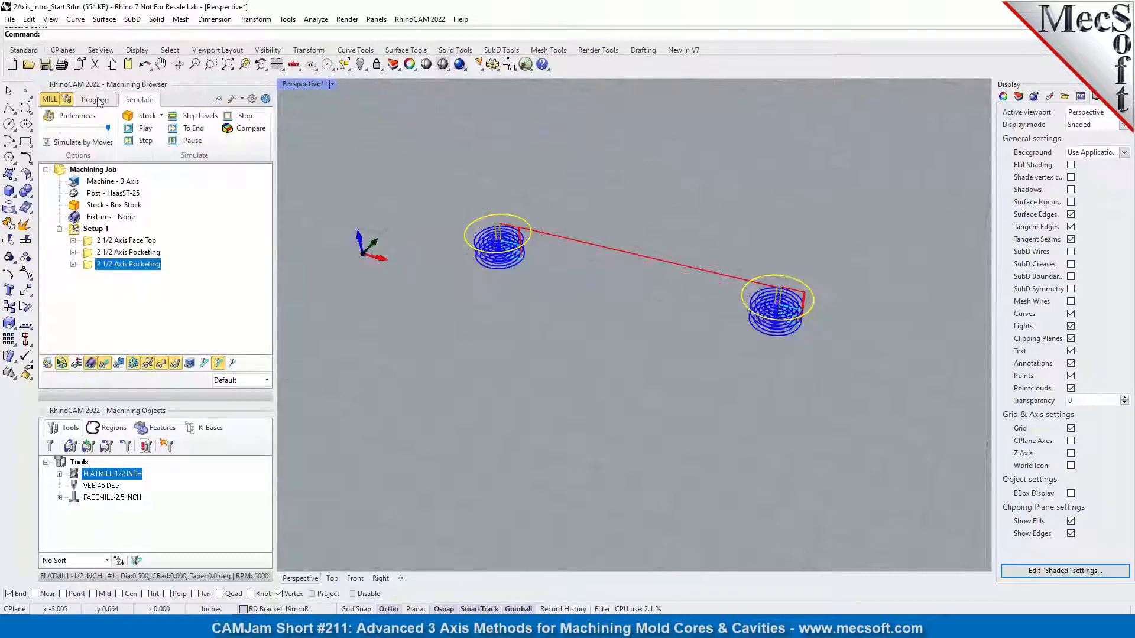
- Create a 2 1/2 Axis Profiling operation and select the plate's outer top curve as its part region
left_click(173, 128)
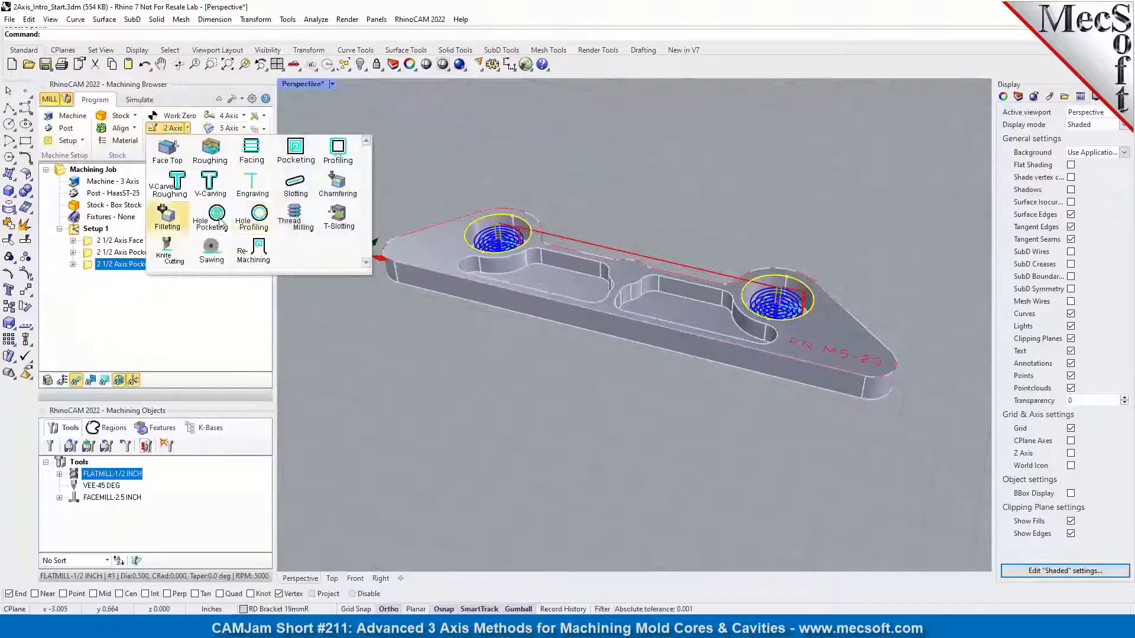
left_click(336, 151)
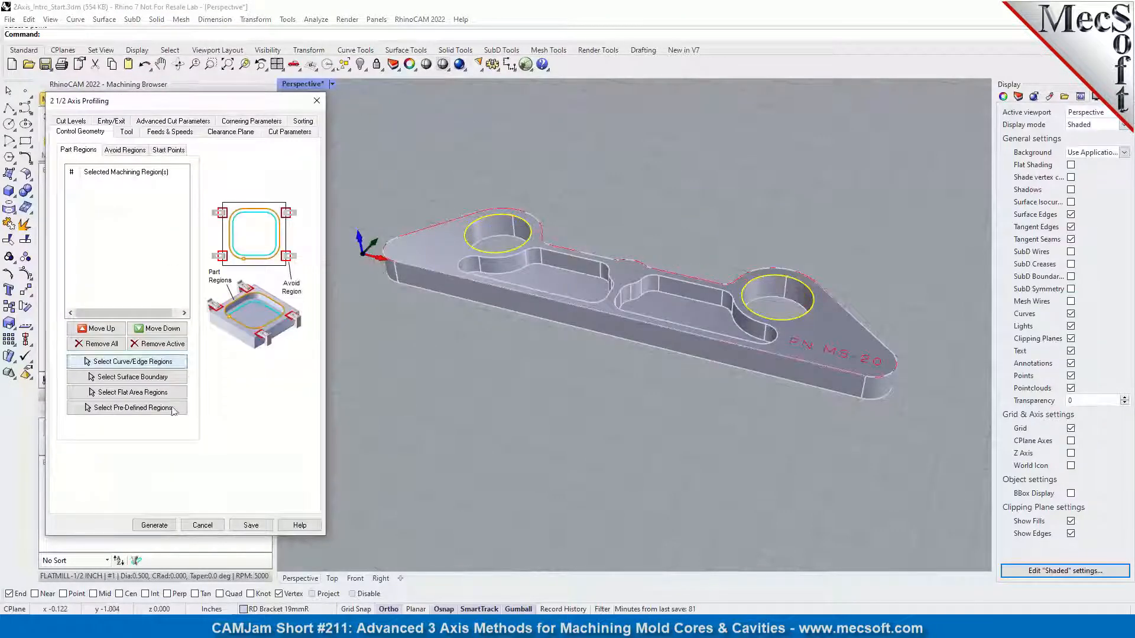
left_click(110, 363)
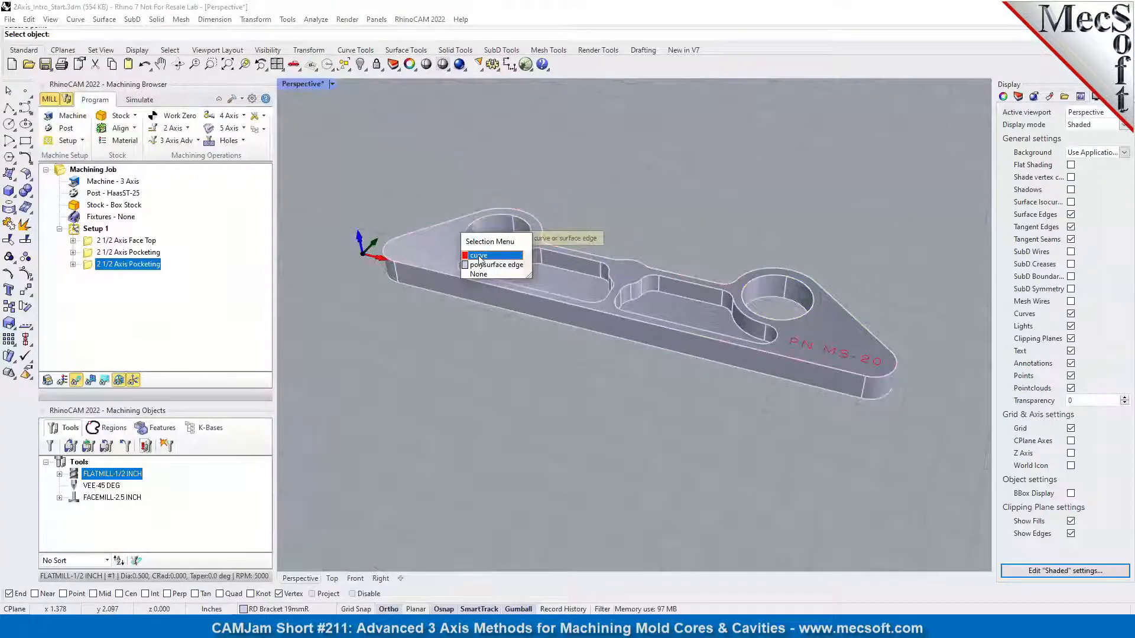
left_click(479, 256)
key("Return")
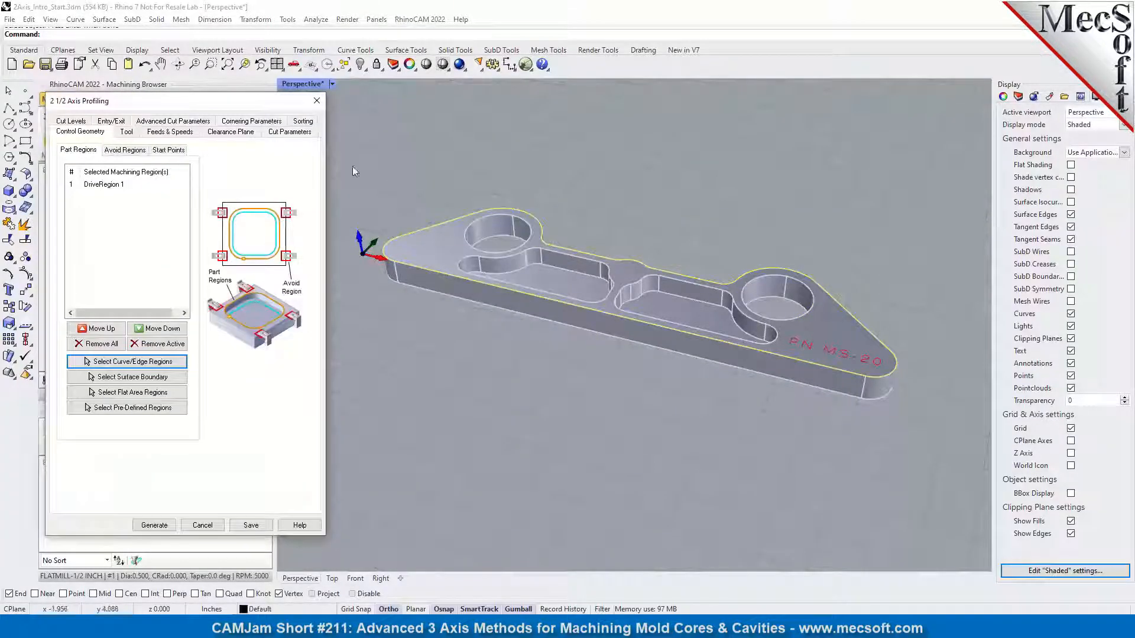
- Check that the profiling operation uses FLATMILL-1/2 INCH, and set its cutting side to Determine using 3D Model
left_click(131, 134)
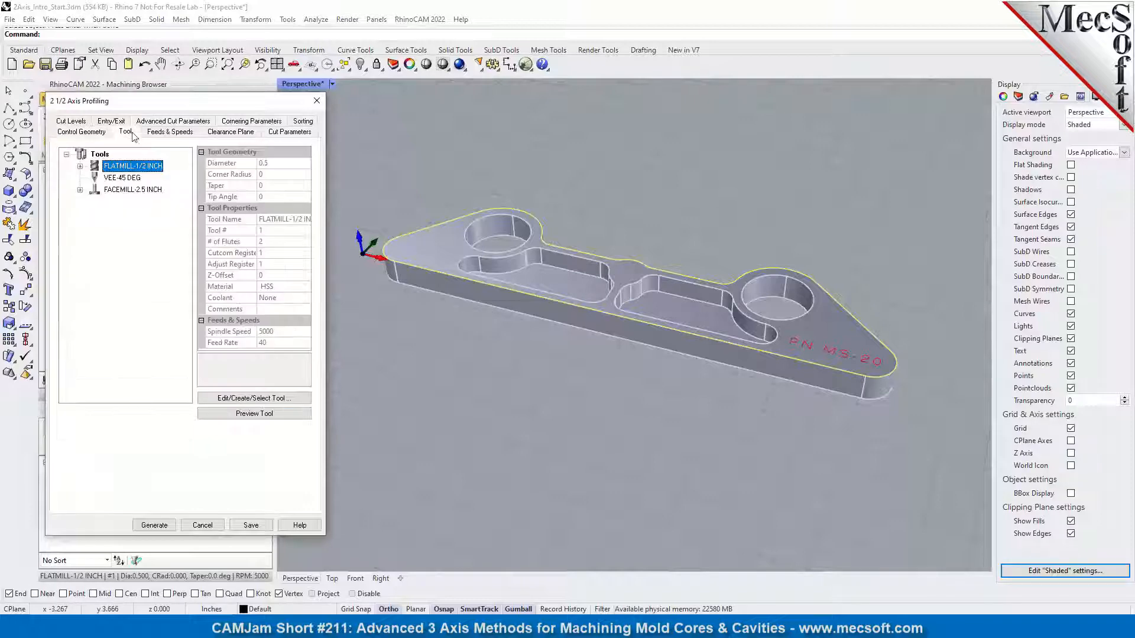
left_click(287, 132)
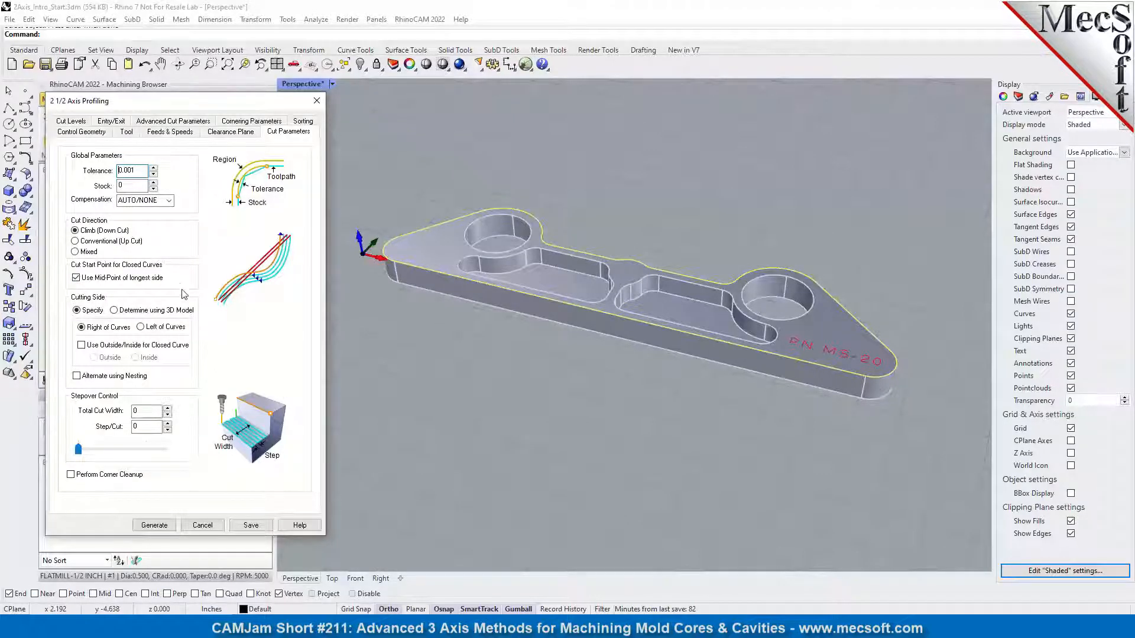
left_click(114, 311)
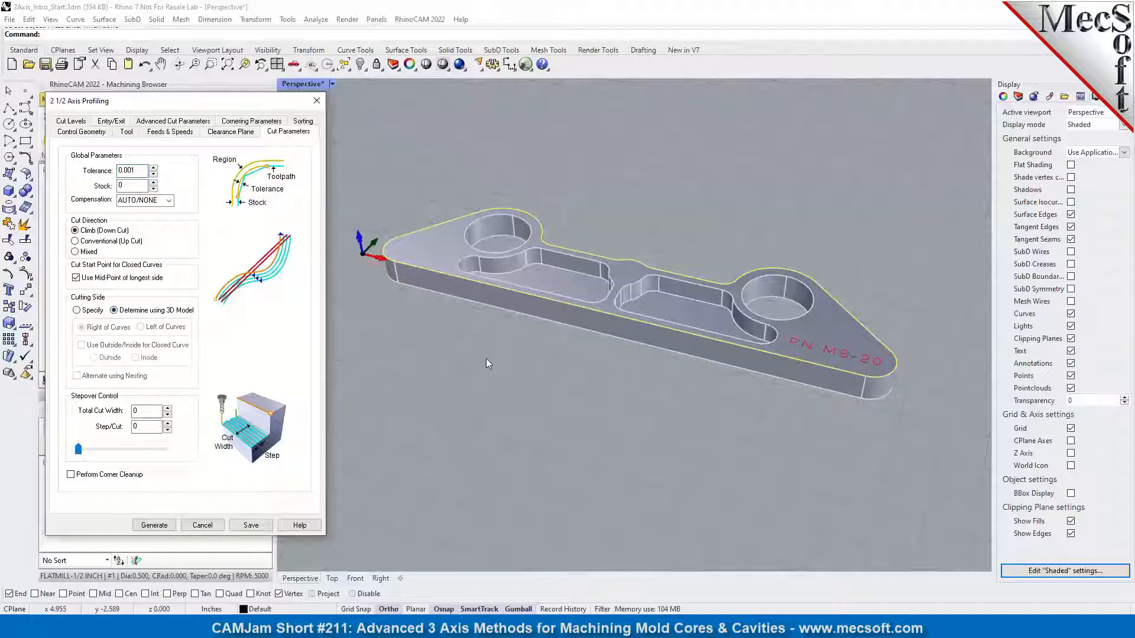
- Pick the plate's thickness as the profiling total cut depth, 0.748031, and set the rough depth per cut to 0.299213
left_click(73, 121)
left_click(166, 217)
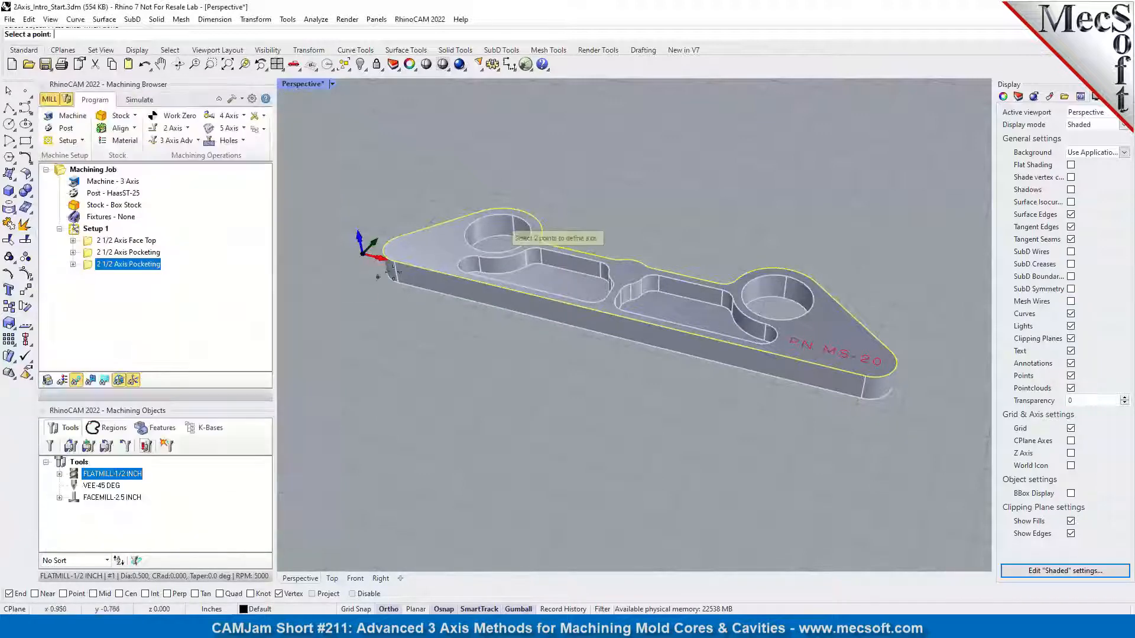
left_click(397, 282)
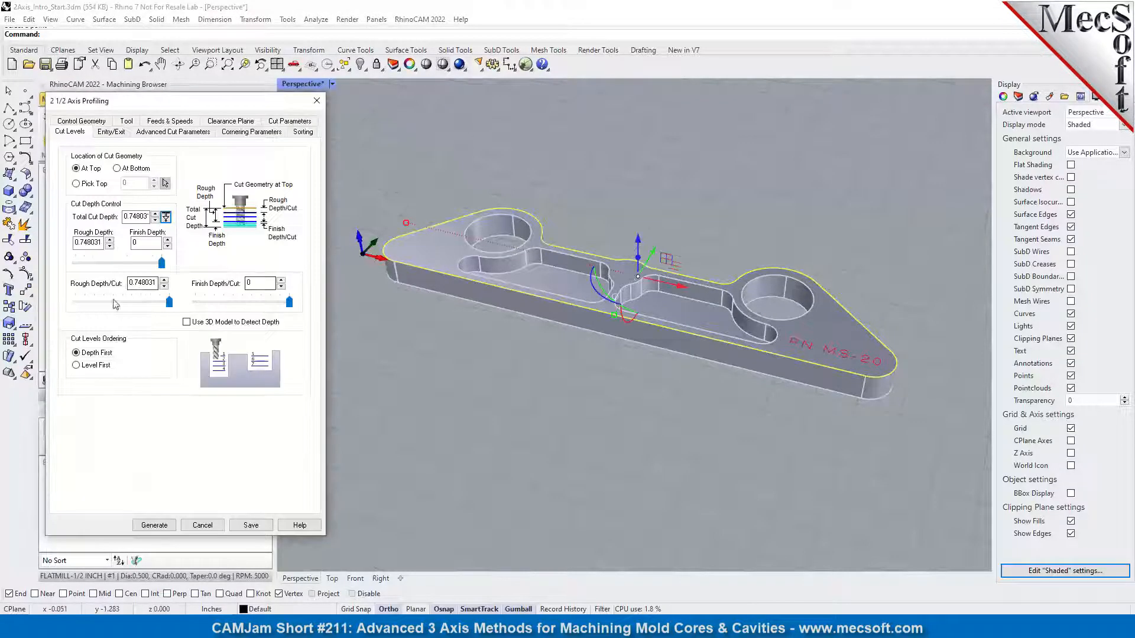
left_click_drag(171, 303, 118, 308)
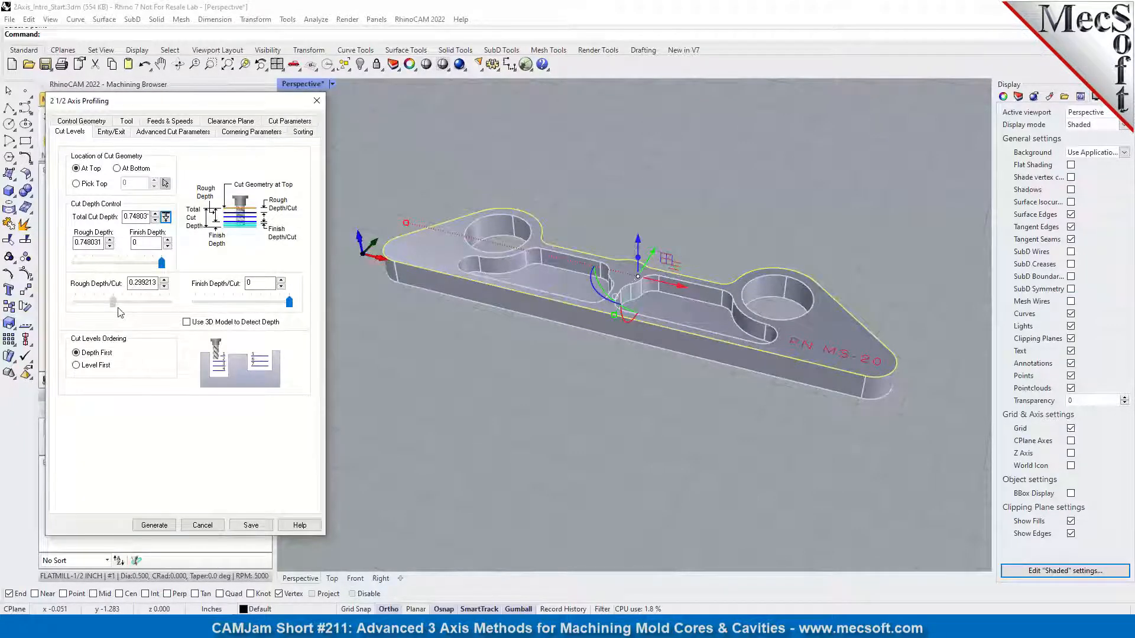
- Set the overlap distance for closed profiles to 1, review the advanced cut and cornering parameters, and generate the profiling toolpath
left_click(111, 132)
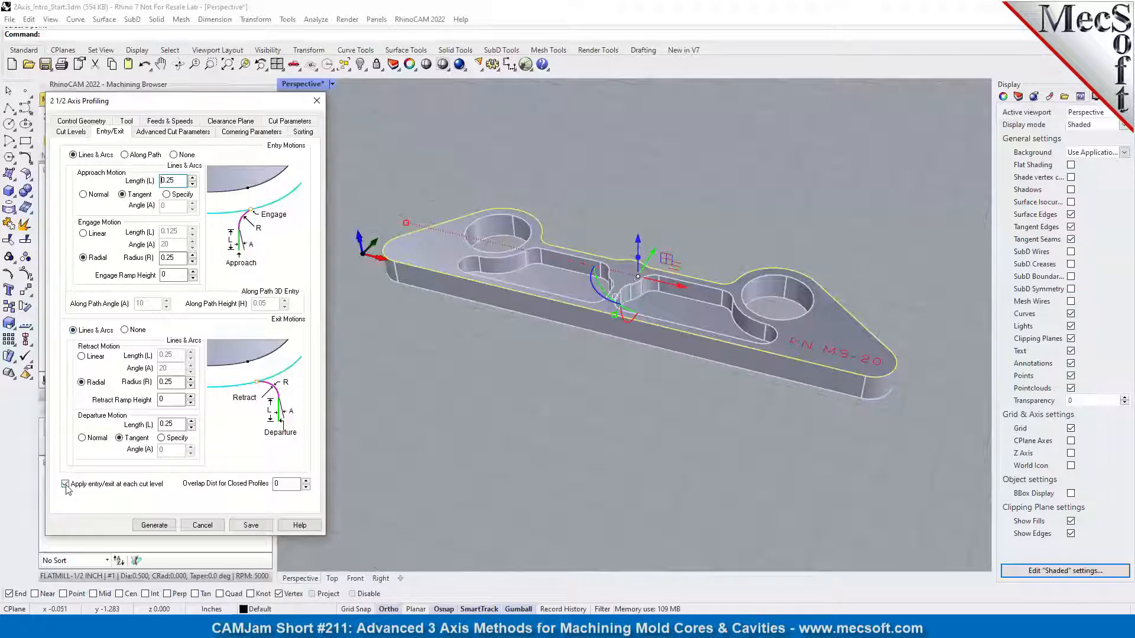
left_click_drag(288, 485, 231, 483)
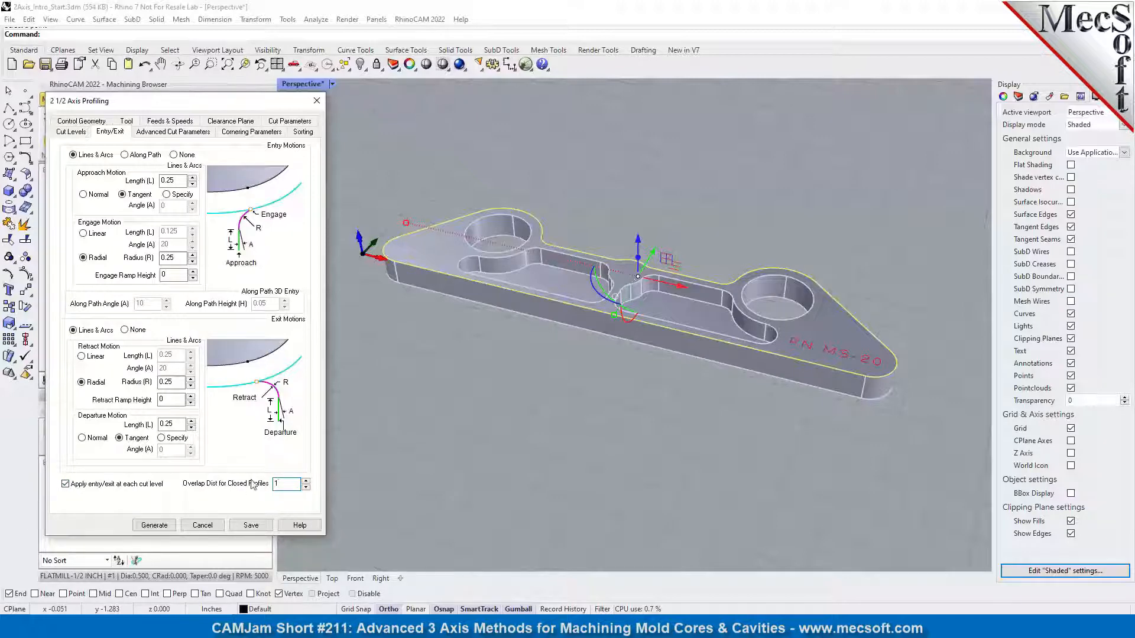
left_click(165, 133)
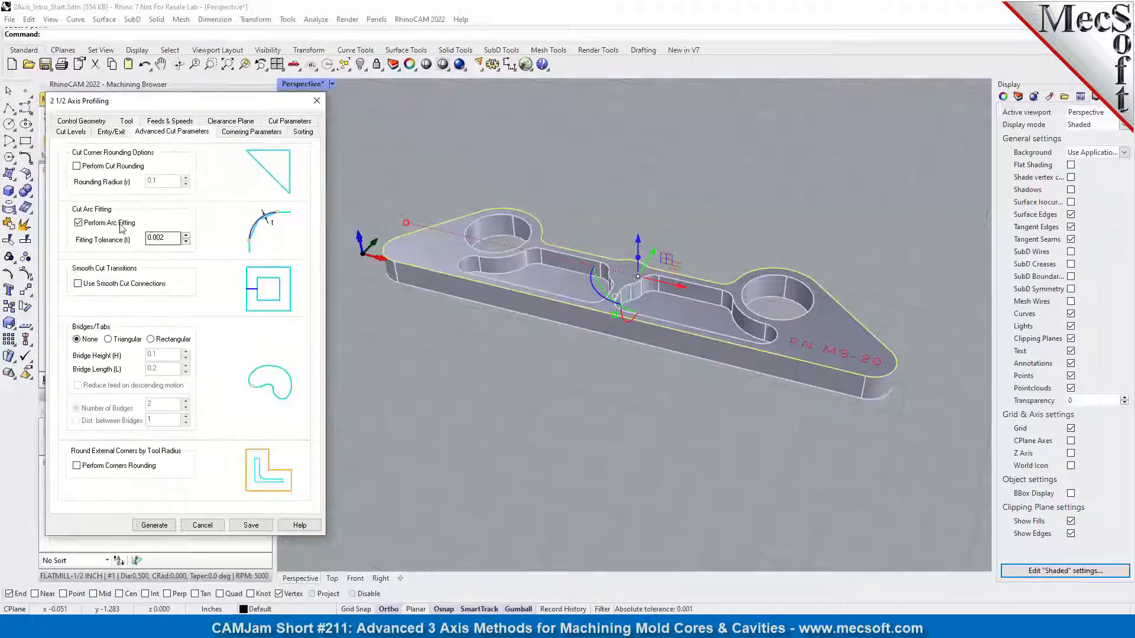
left_click(266, 134)
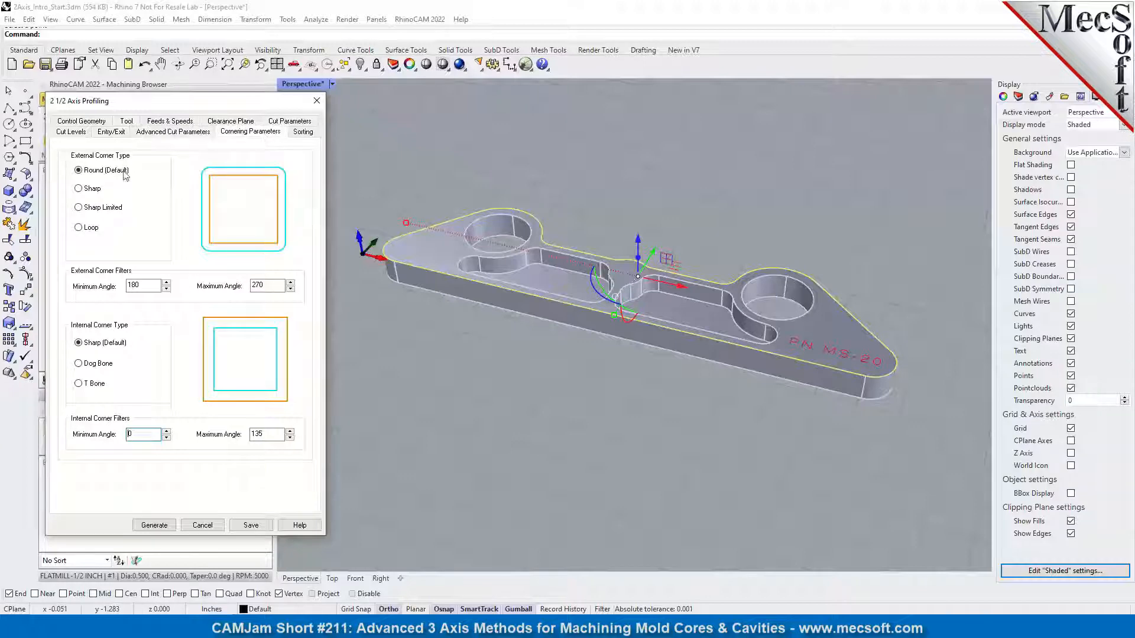
left_click(154, 525)
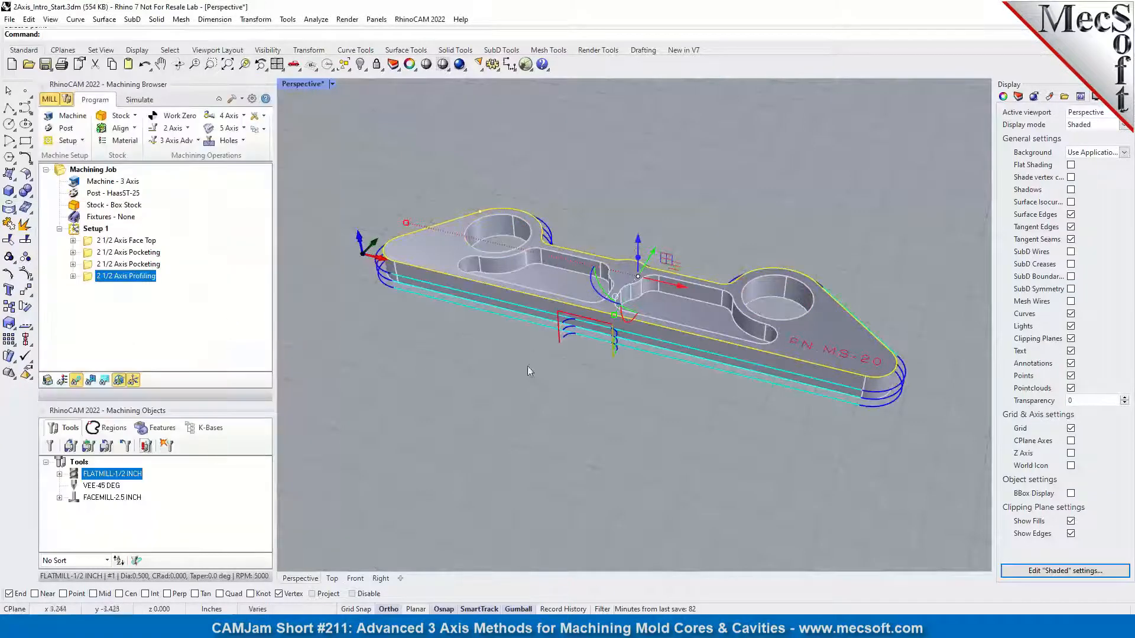
- Simulate the profiling operation by moves, and replay it with Simulate by Moves turned off
right_click_drag(615, 383, 620, 359)
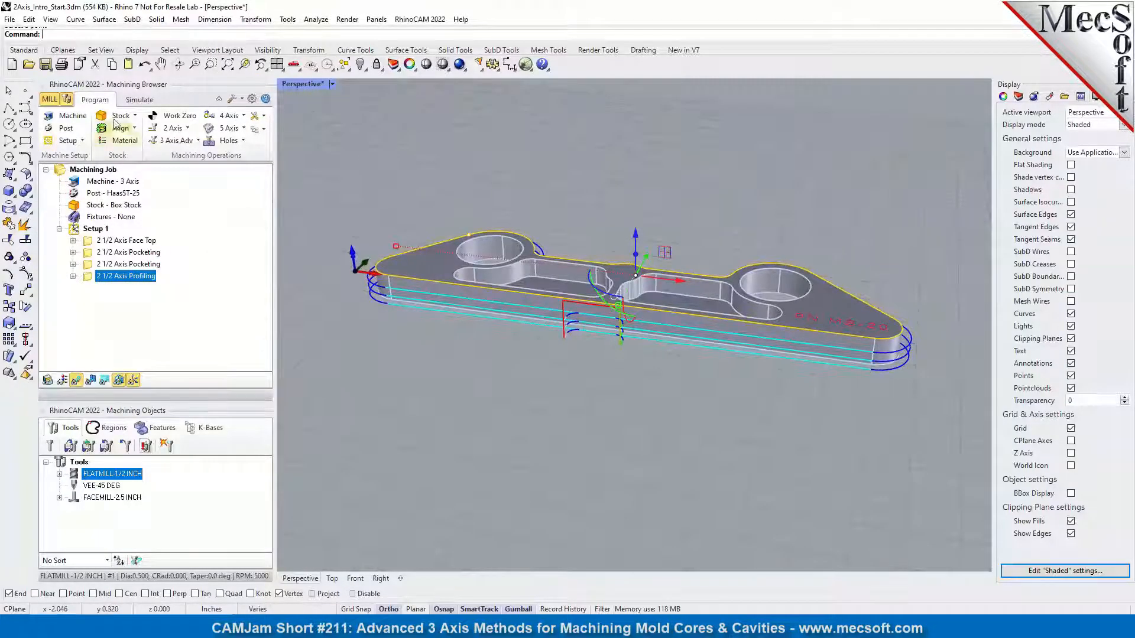
left_click(140, 99)
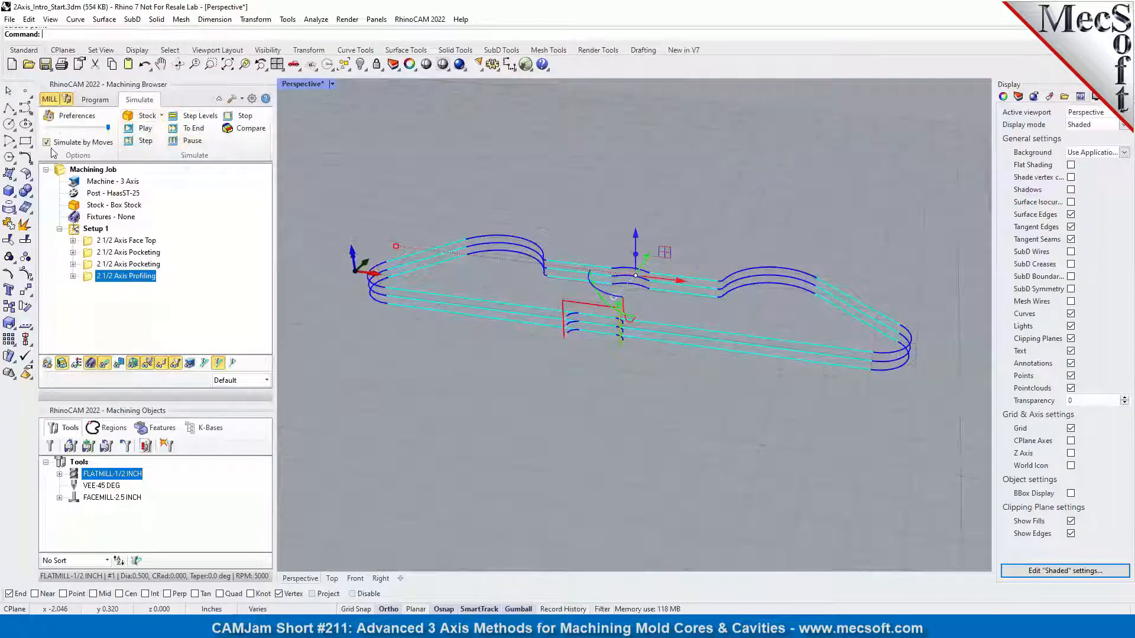
left_click(145, 128)
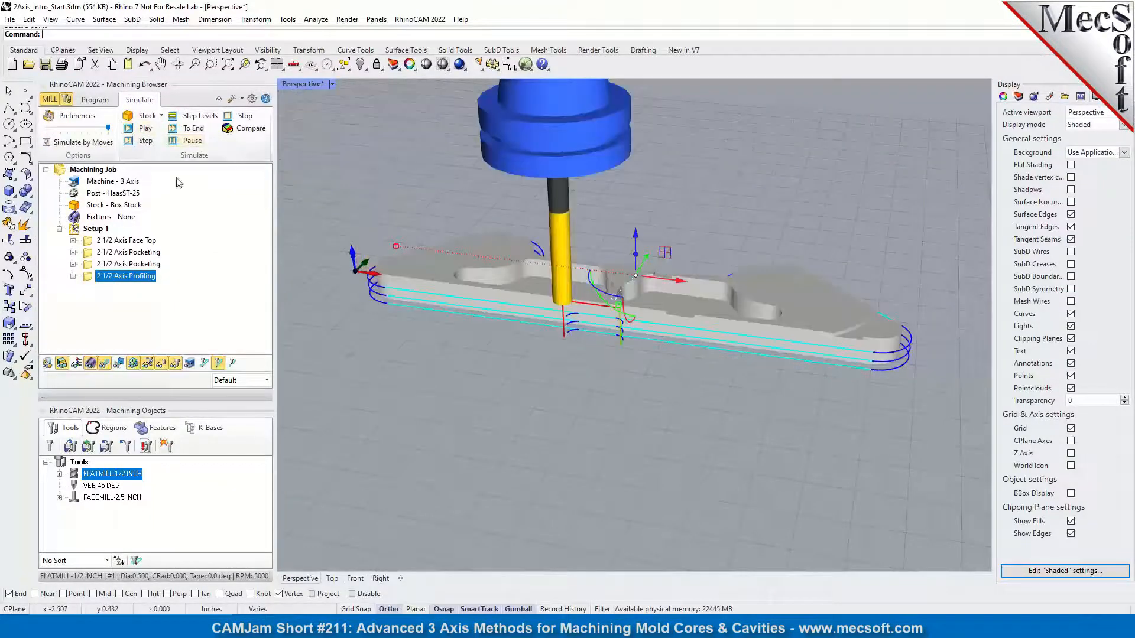
left_click(46, 142)
left_click(146, 128)
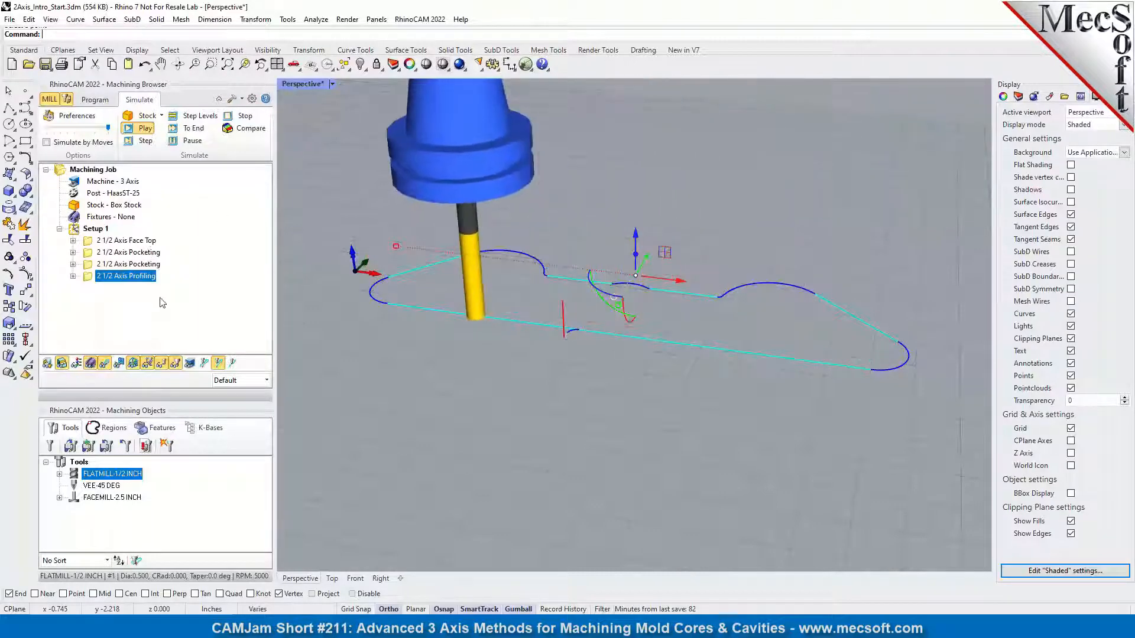
- Turn Simulate by Moves back on, run Simulate Until on the profiling operation, and inspect the cut stock
left_click(52, 143)
right_click(90, 277)
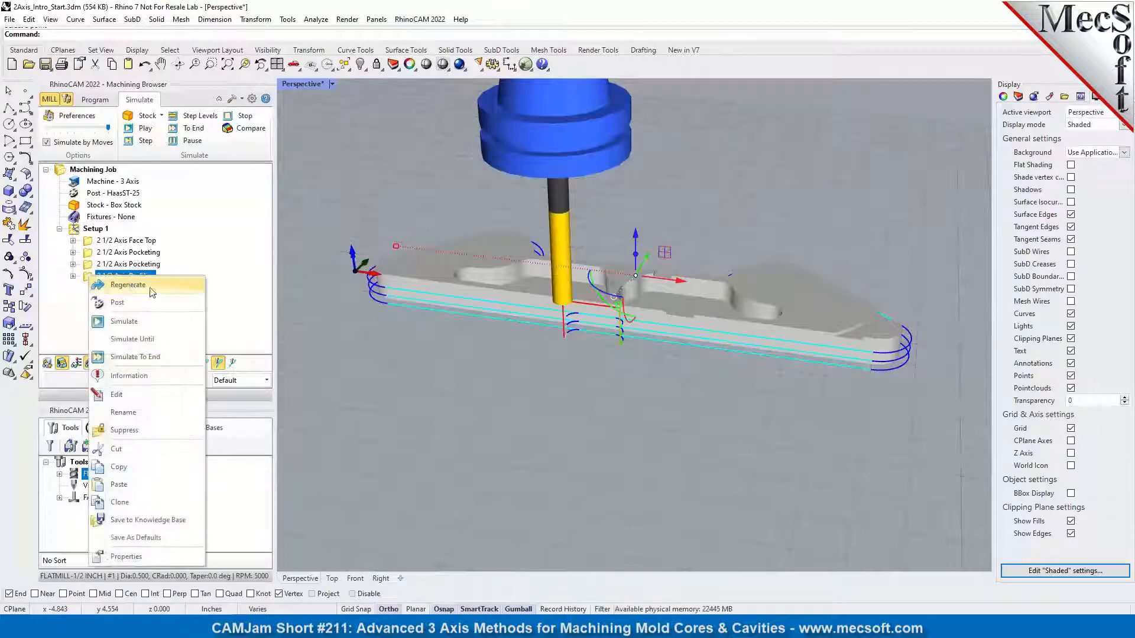
left_click(154, 341)
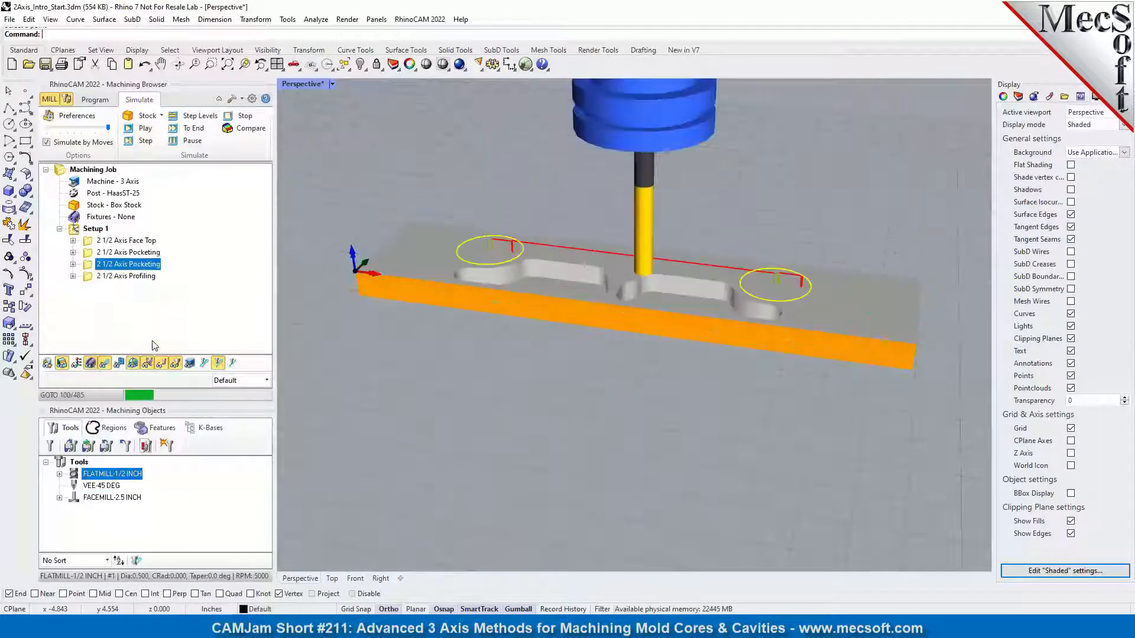
right_click_drag(693, 348, 683, 327)
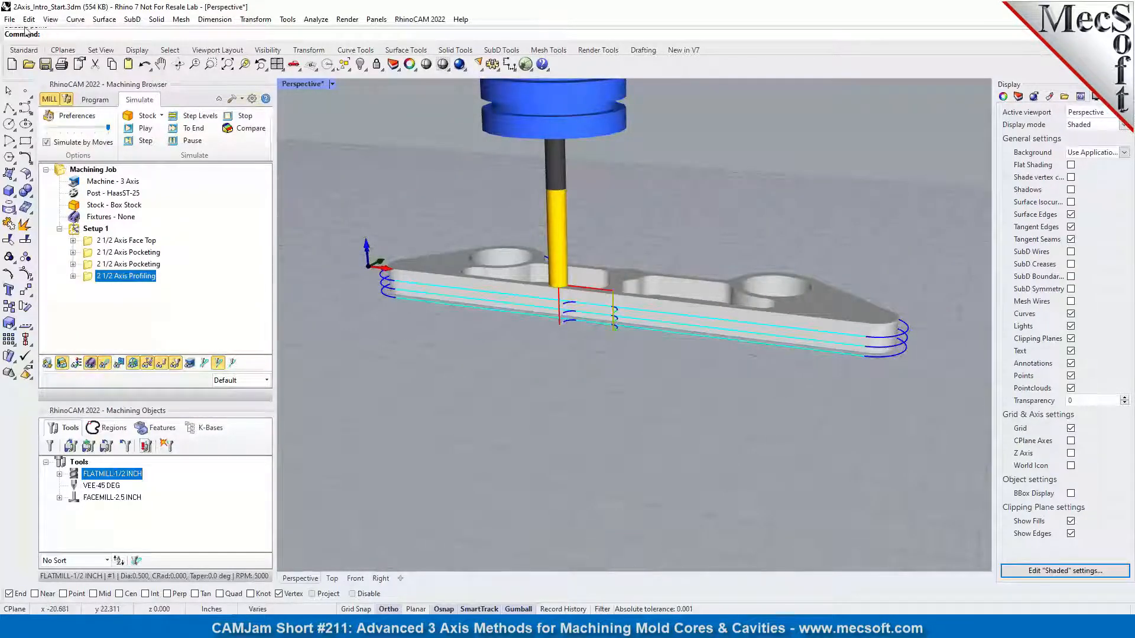
- Open the recent file HairDryerCasing-Start.3dm in place of the plate model
left_click(10, 20)
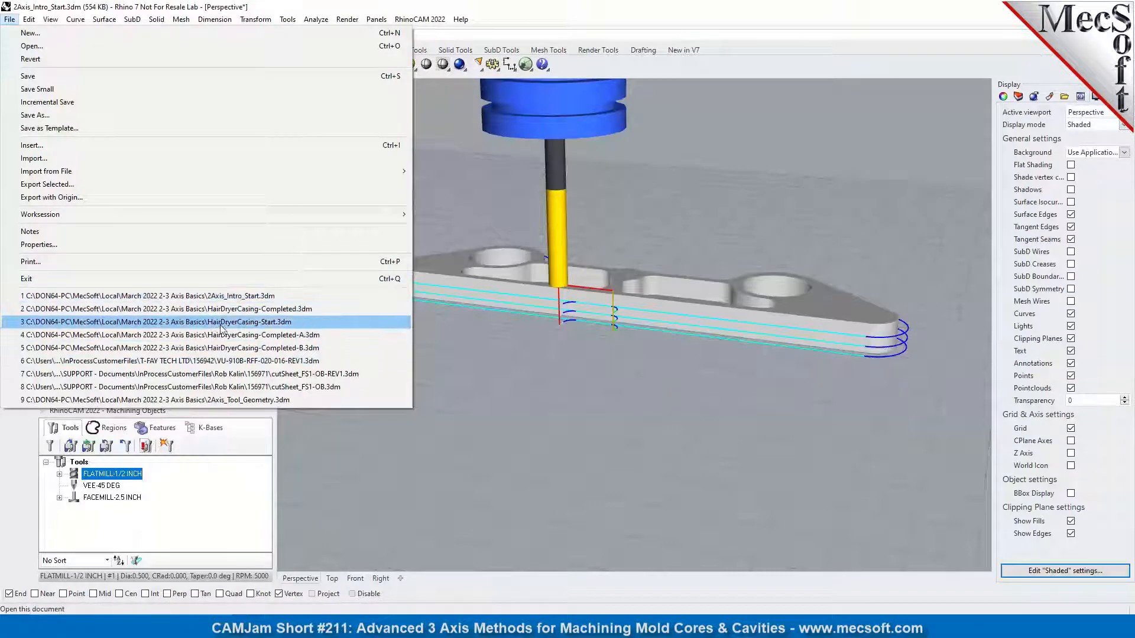
left_click(219, 322)
left_click(565, 338)
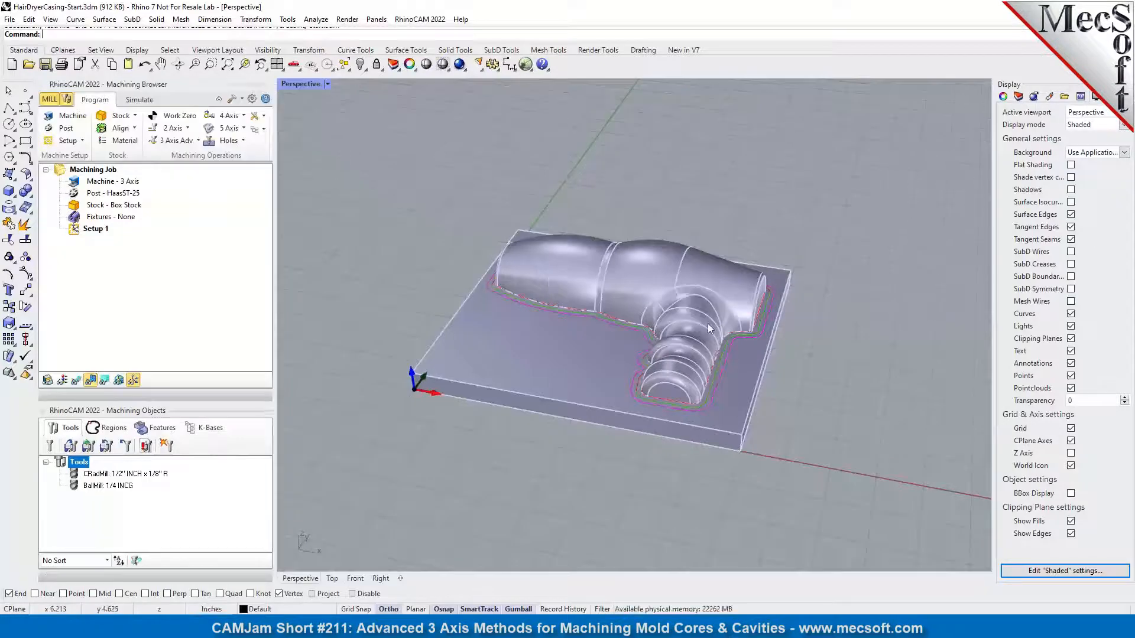
- Examine the hair dryer casing core and the containment curves around its base, closing in on the handle corner
scroll(708, 324, "up", 3)
right_click_drag(752, 300, 687, 290)
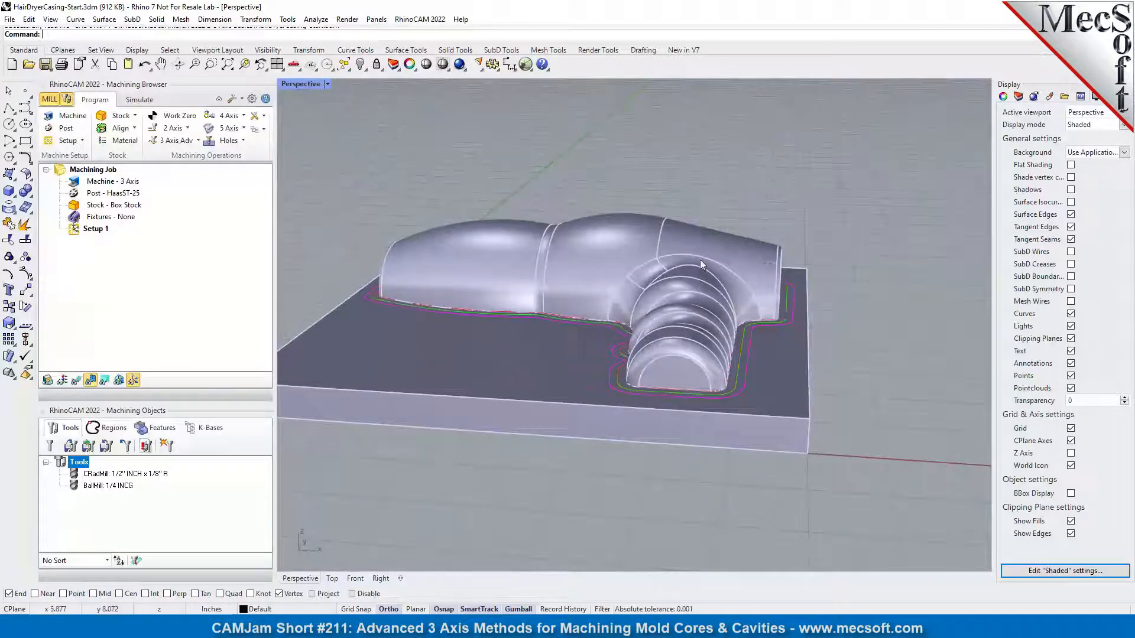
right_click_drag(585, 436, 591, 469)
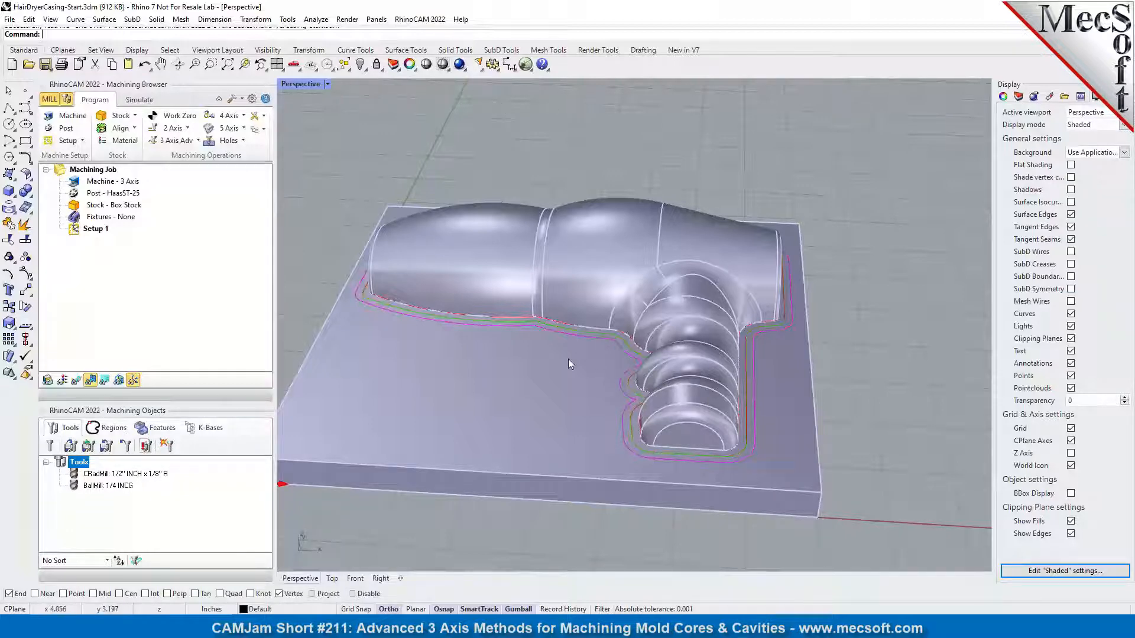
scroll(786, 393, "up", 10)
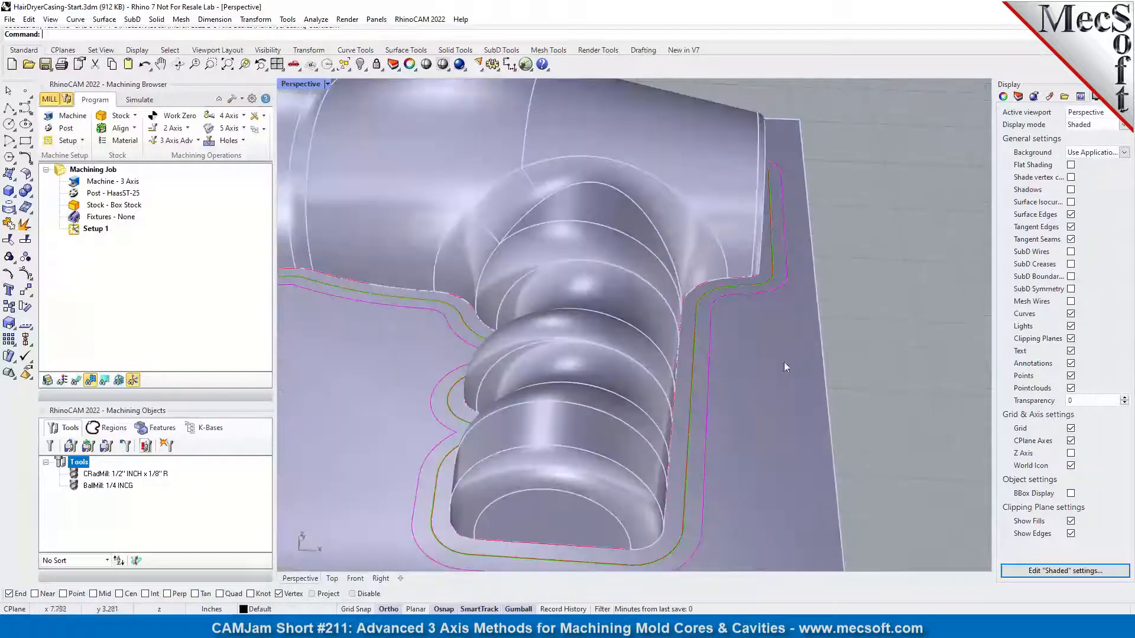
right_click_drag(610, 386, 683, 230)
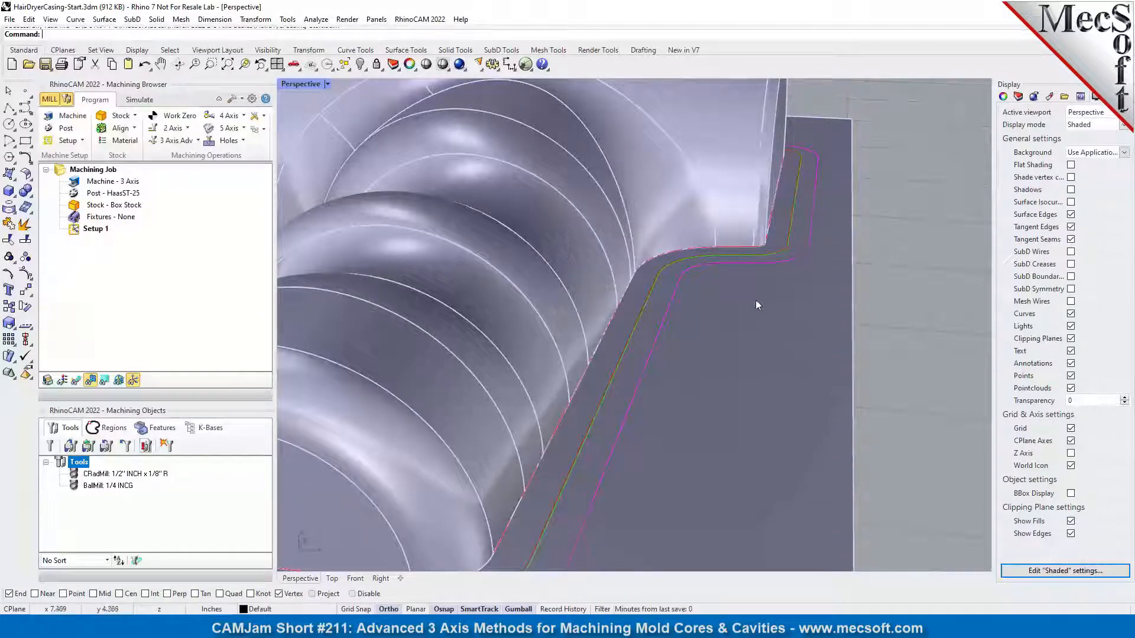
scroll(657, 275, "up", 5)
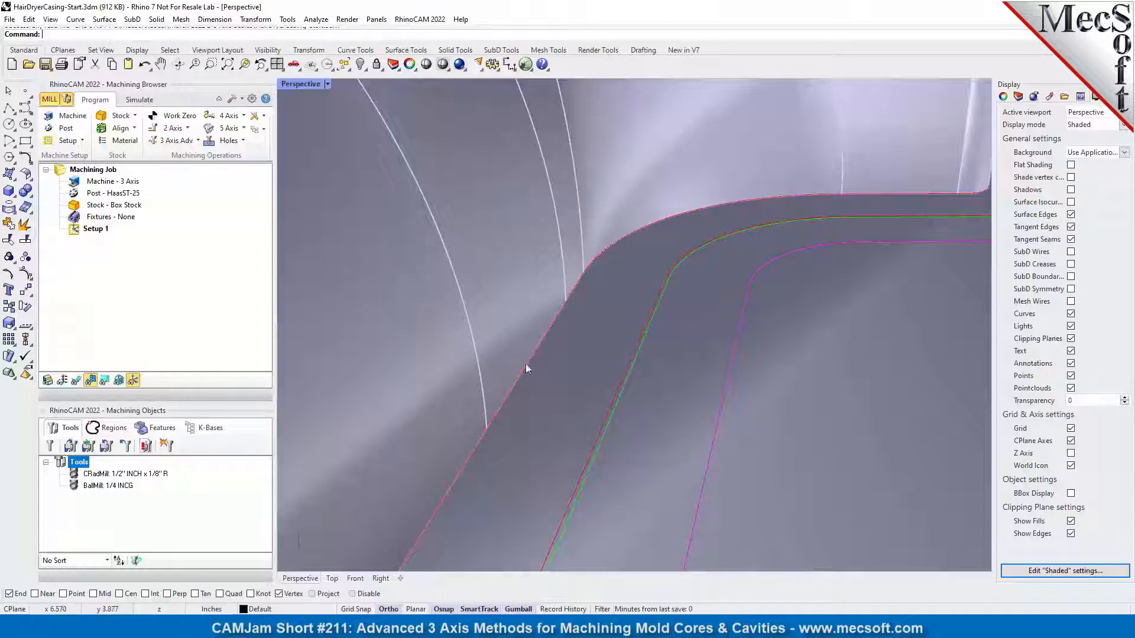
- Select the red and green offset curves around the casing in turn to compare them, and look over the whole part
left_click(633, 353)
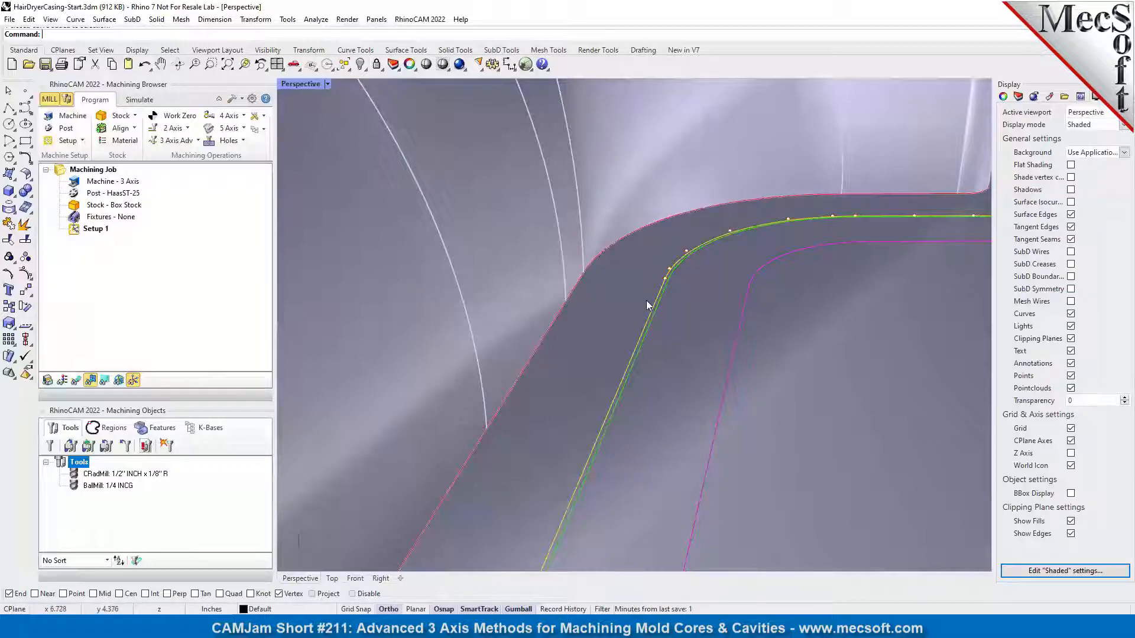
left_click(662, 299)
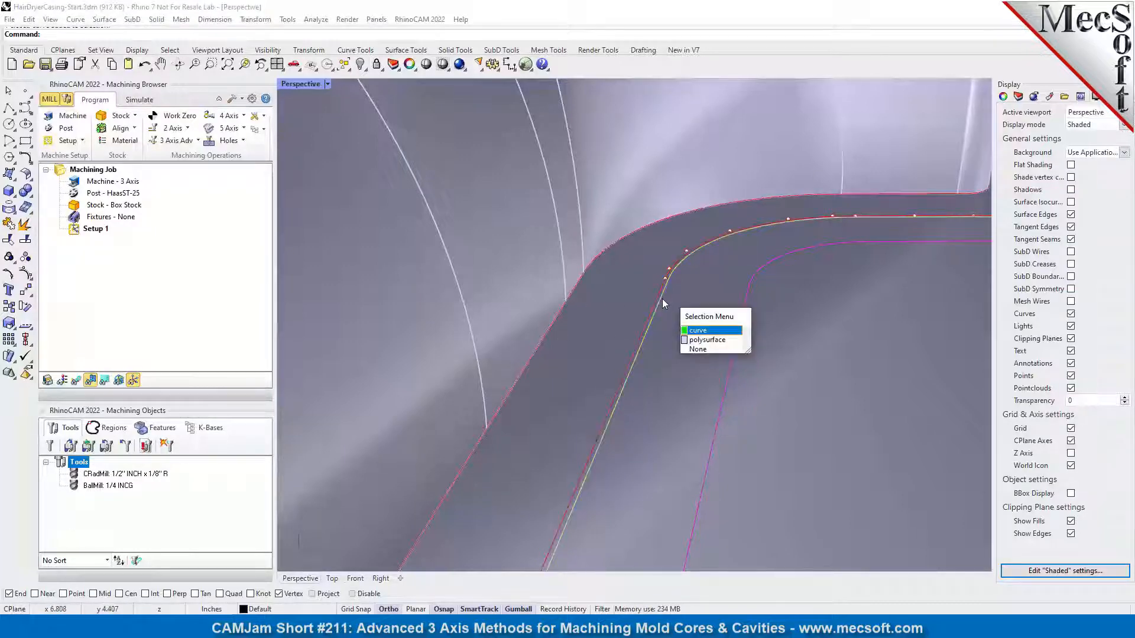
left_click(699, 332)
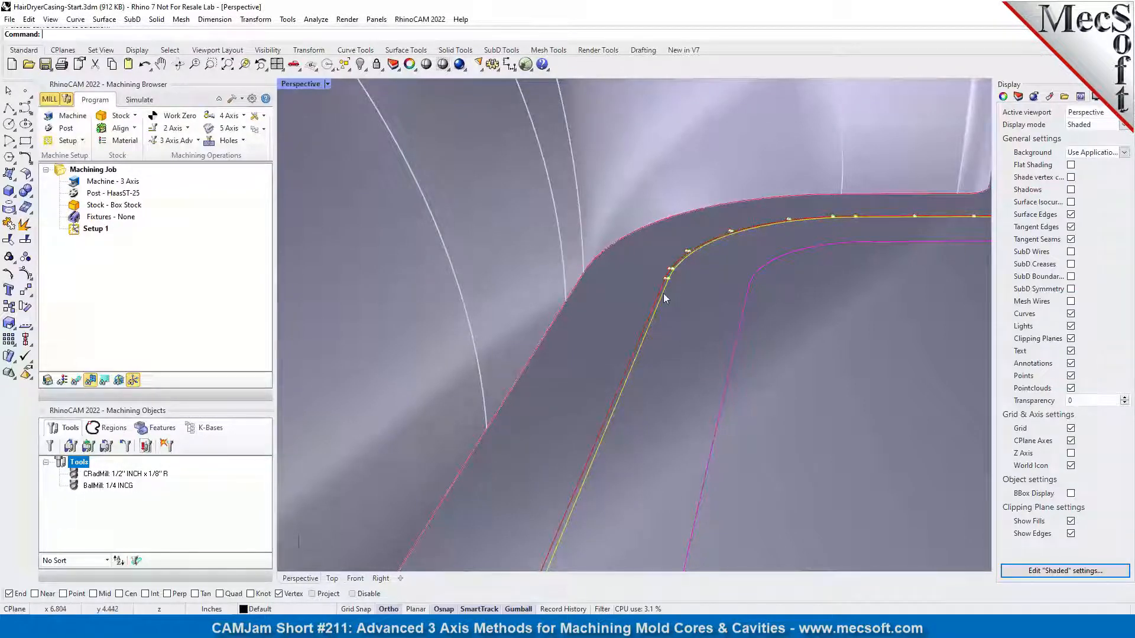
left_click(745, 295)
scroll(714, 307, "down", 10)
left_click(832, 316)
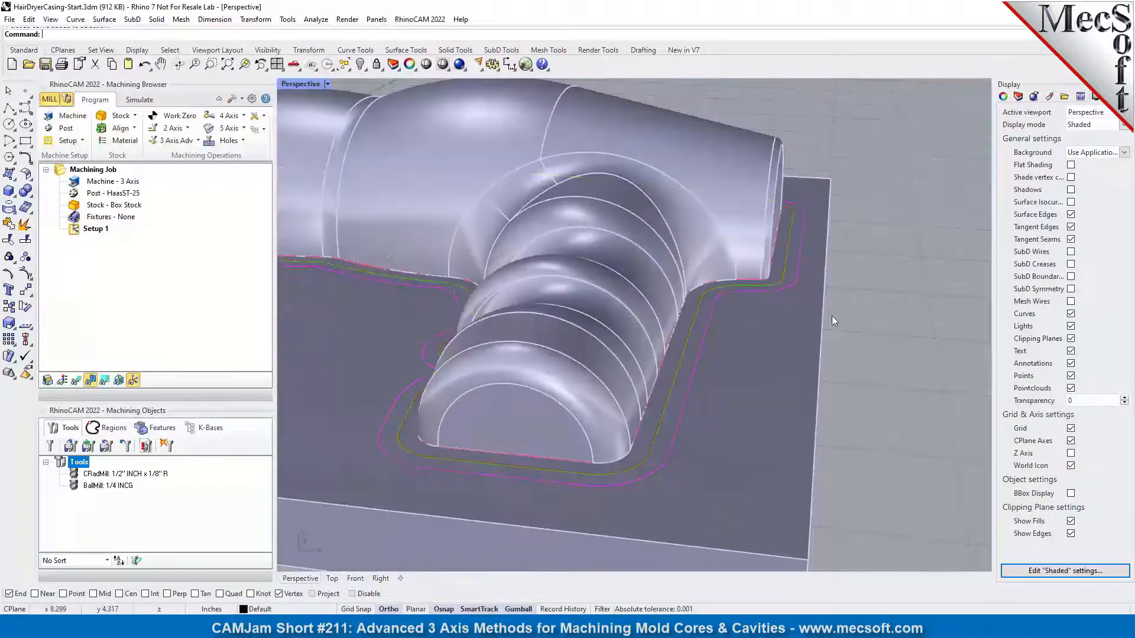
scroll(873, 298, "down", 7)
scroll(678, 254, "up", 3)
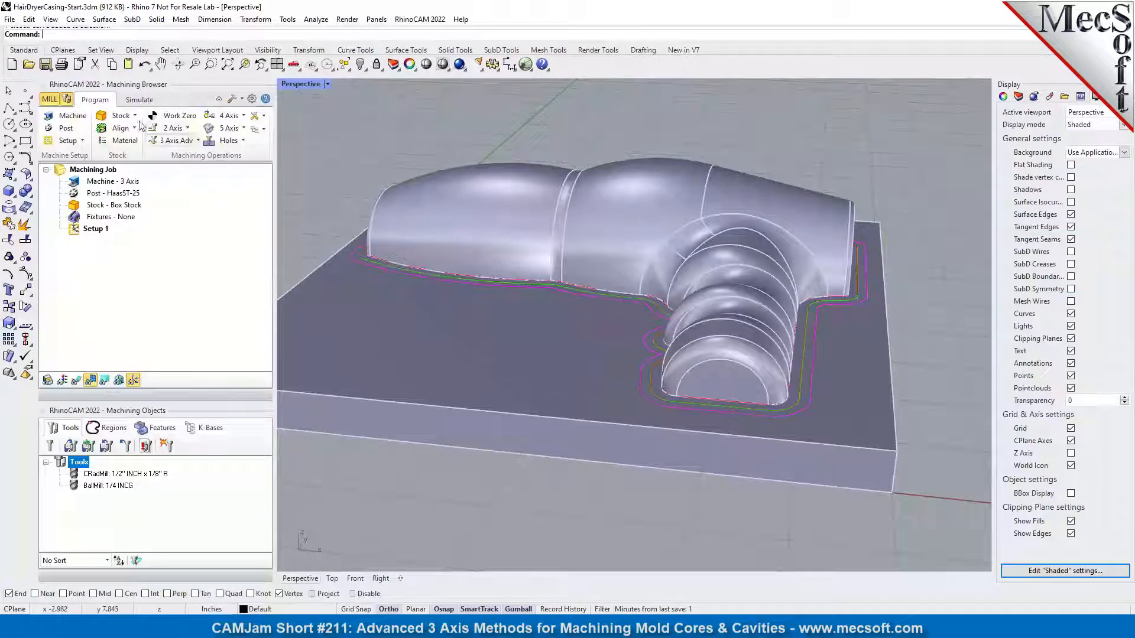
- Start a Horizontal Roughing operation with the CRadMill 1/2" x 1/8" R tool and review its feeds, speeds and clearance plane
left_click(176, 141)
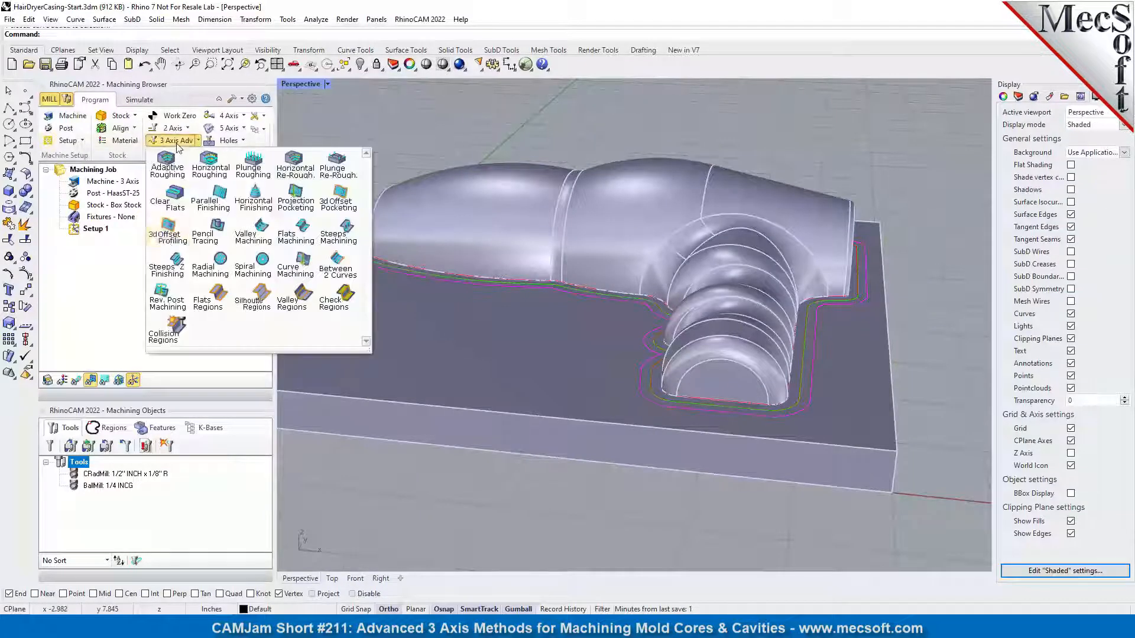
left_click(212, 167)
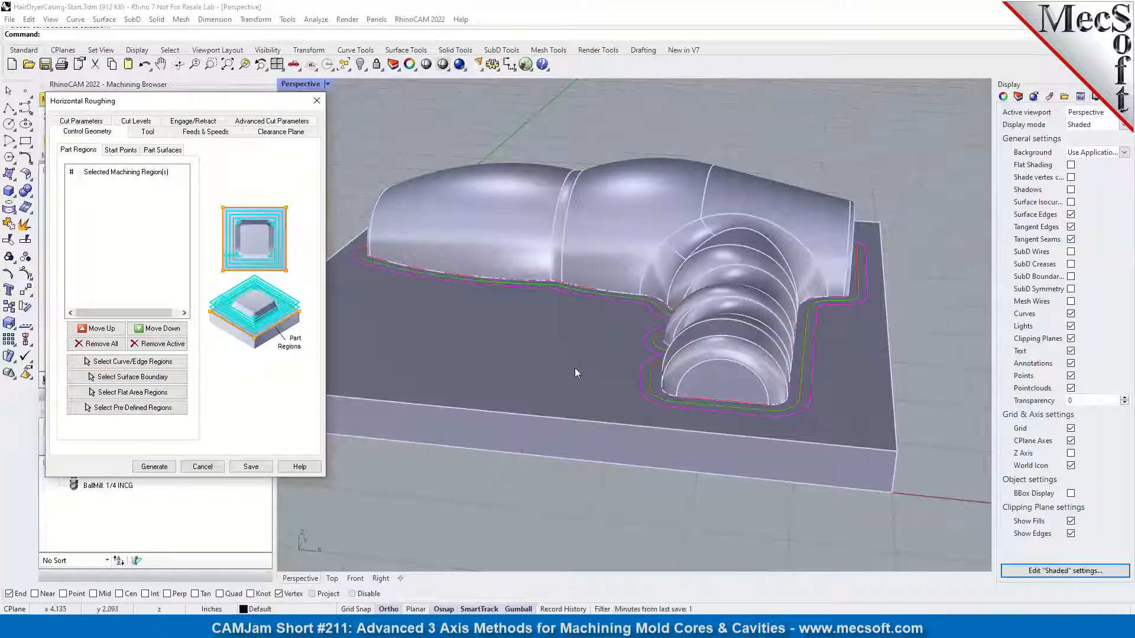
mouse_move(206, 107)
left_mouse_down()
mouse_move(408, 109)
mouse_move(206, 104)
mouse_move(216, 106)
left_mouse_up()
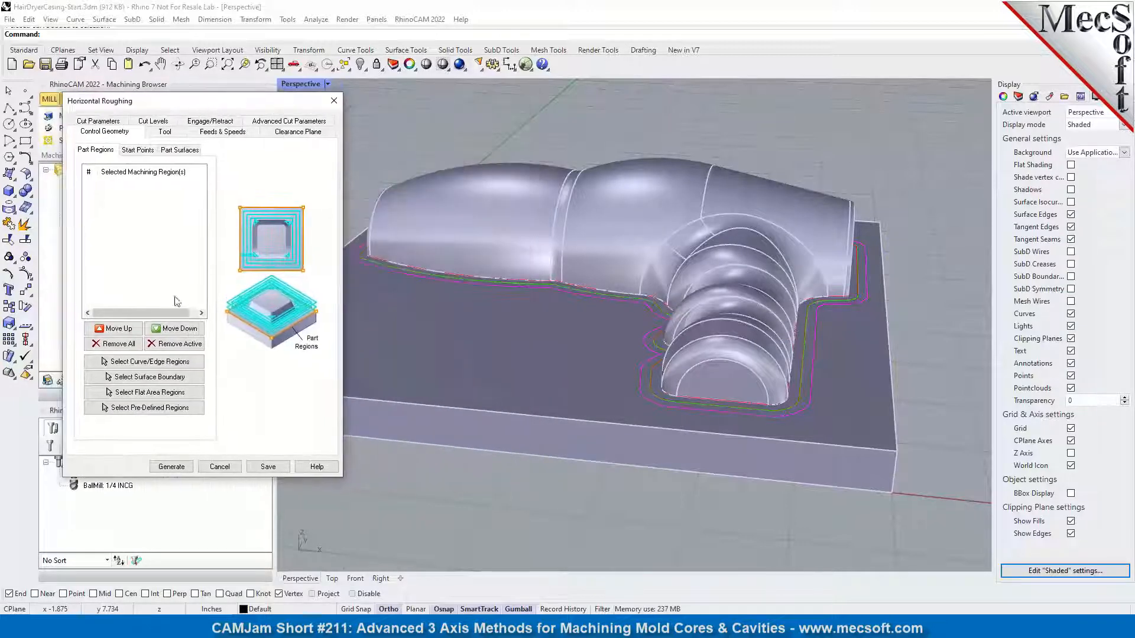
left_click(165, 131)
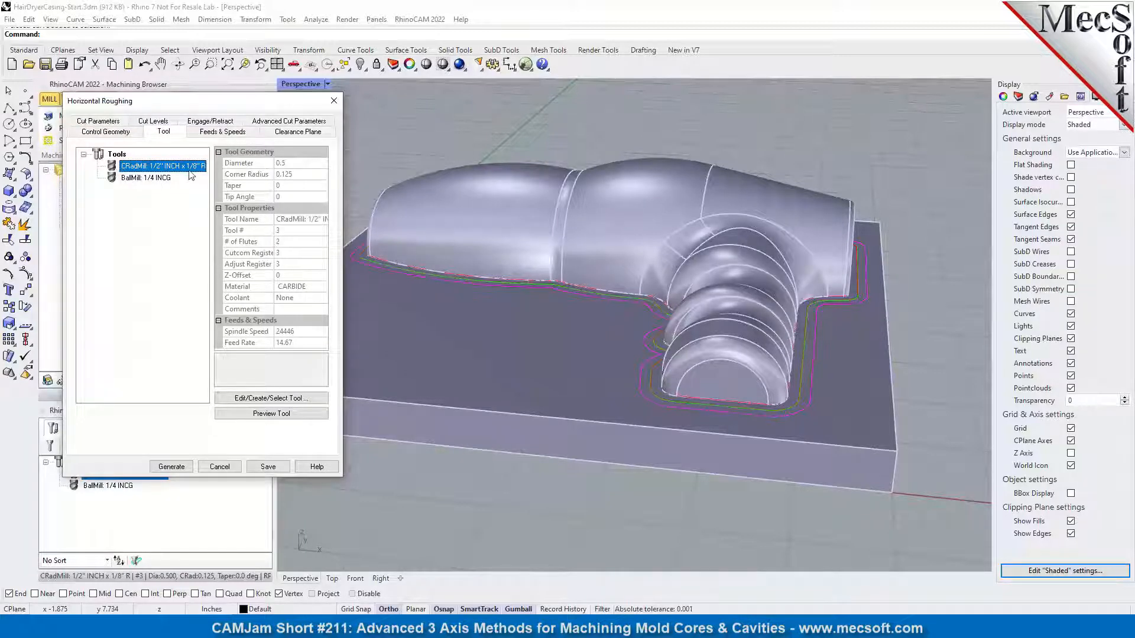
left_click(227, 134)
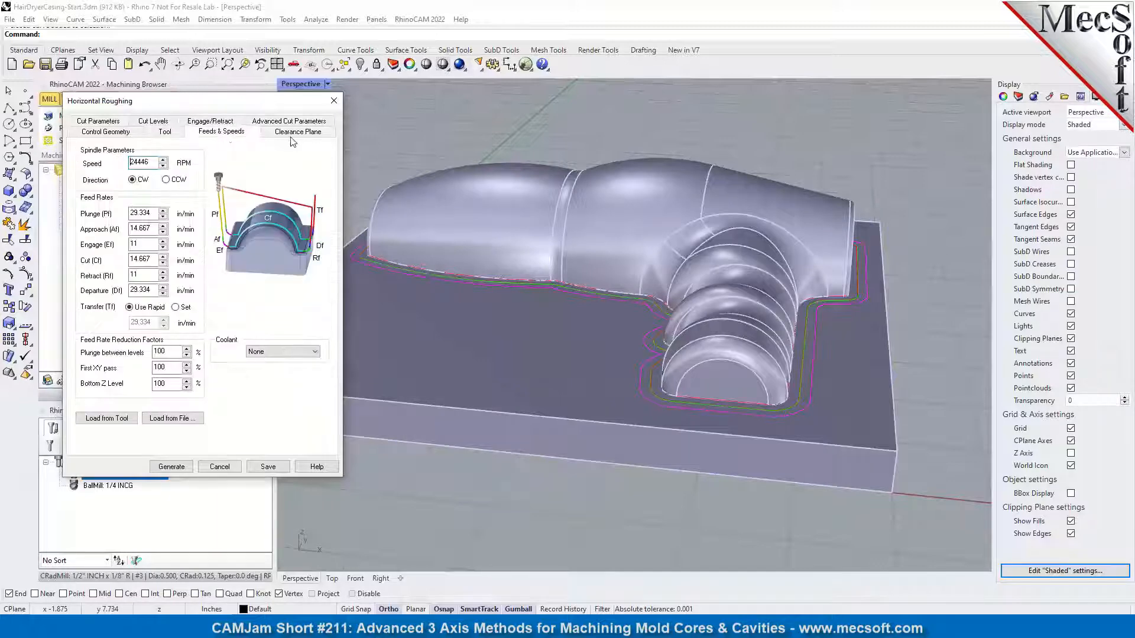
left_click(288, 135)
- Set the cavity/pocket cut start point to Outside, reviewing the global tolerances and the core/facing cut pattern
left_click(98, 121)
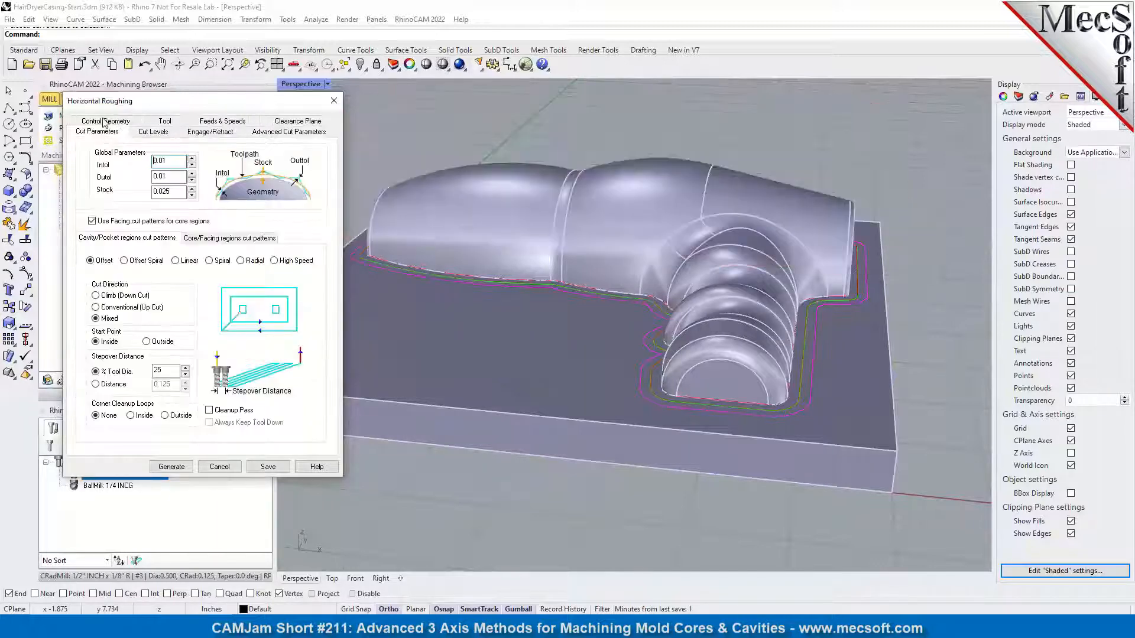
left_click_drag(169, 162, 125, 165)
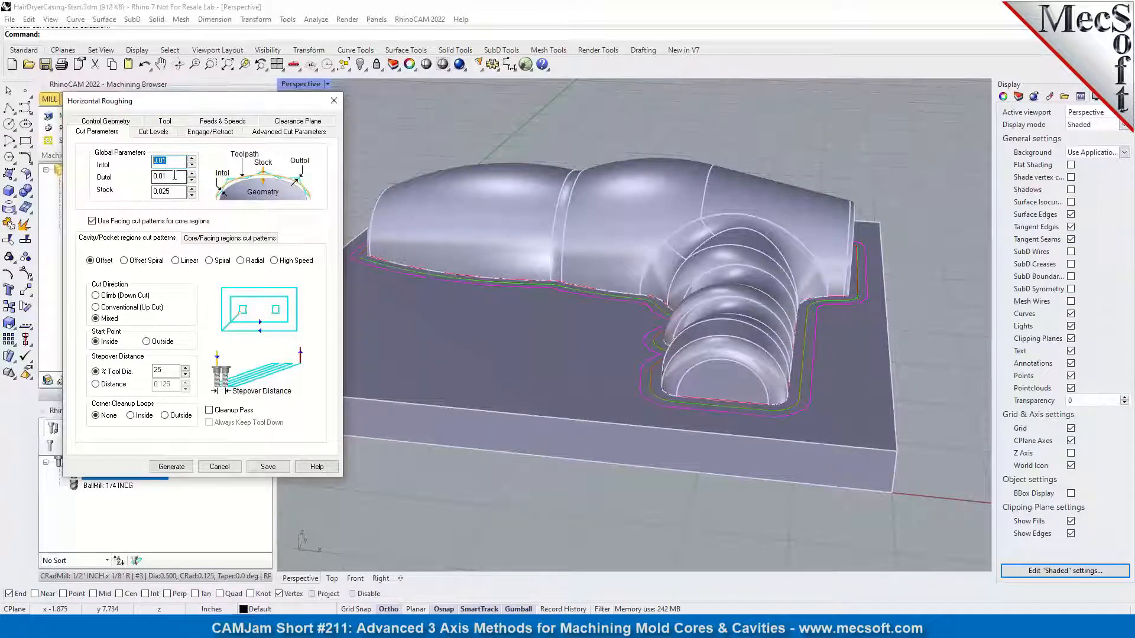
left_click(173, 176)
left_click_drag(174, 175, 141, 179)
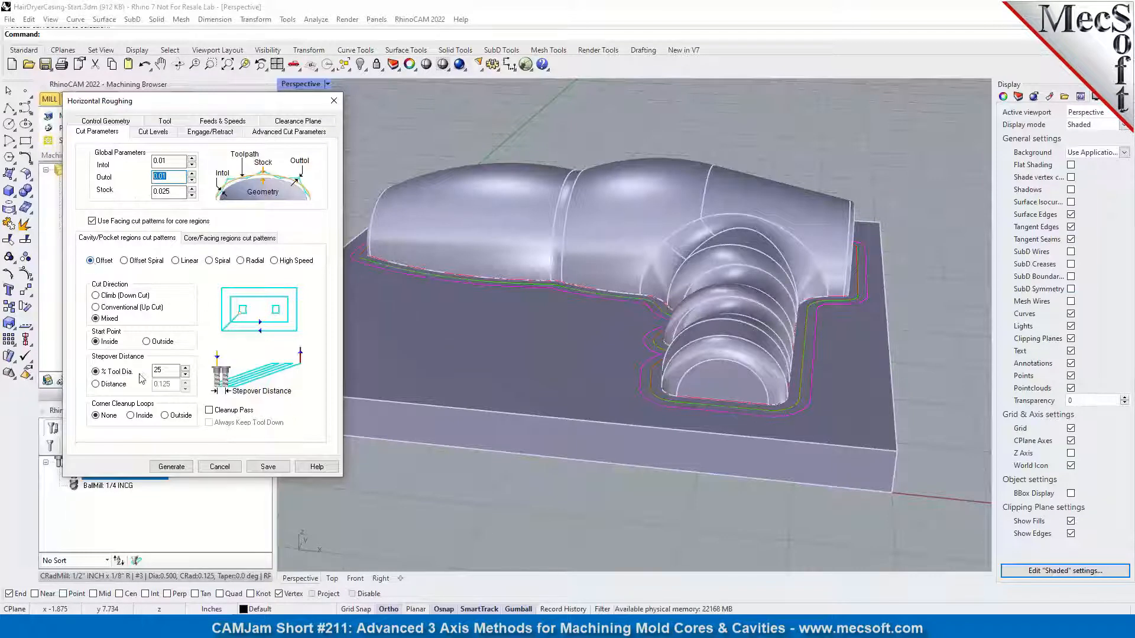
left_click(152, 342)
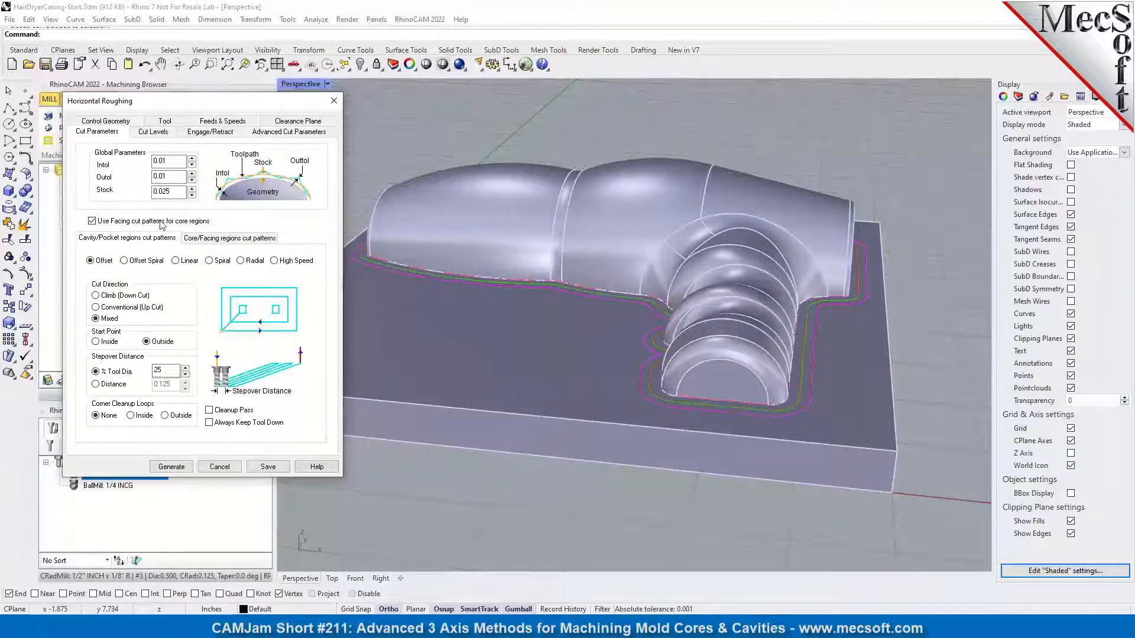
left_click(205, 240)
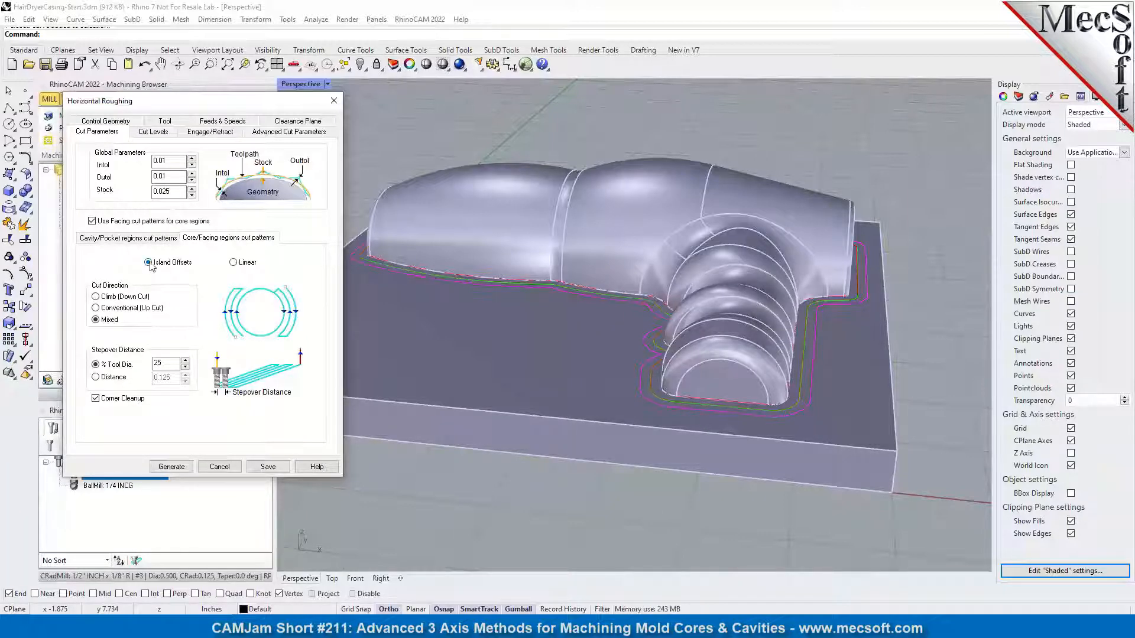
- Turn on Clear Flats in the cut levels and review the engage/retract settings
left_click(151, 134)
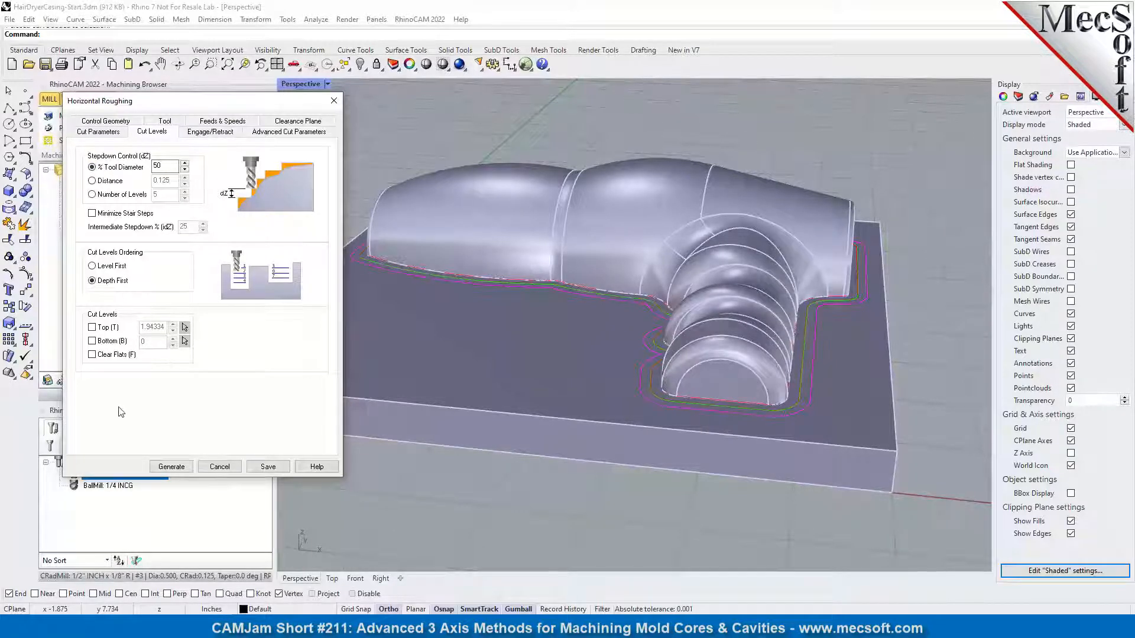
left_click(93, 355)
left_click(210, 131)
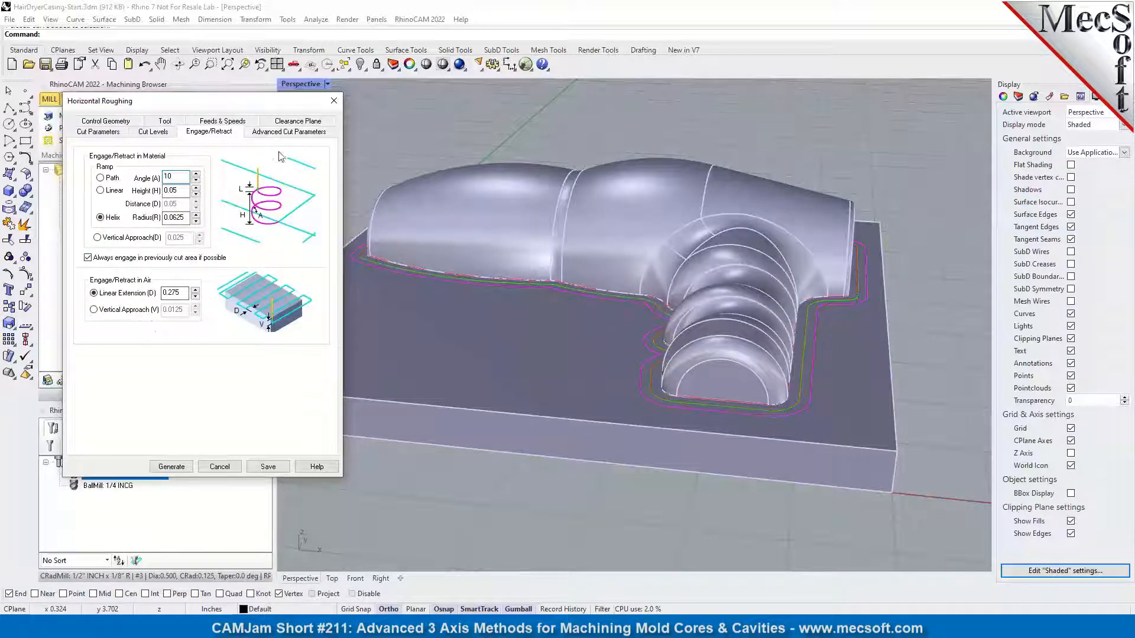
- Edit the arc fitting tolerance in the advanced cut parameters and generate the roughing toolpath
left_click(286, 132)
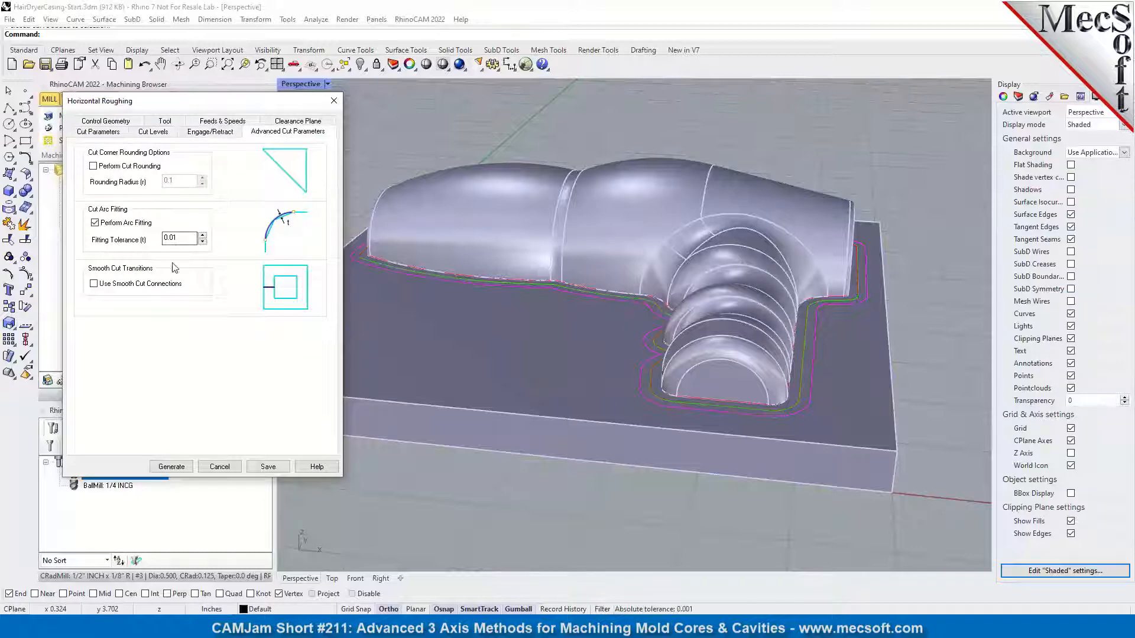
left_click_drag(189, 238, 140, 240)
type("0")
left_click(168, 467)
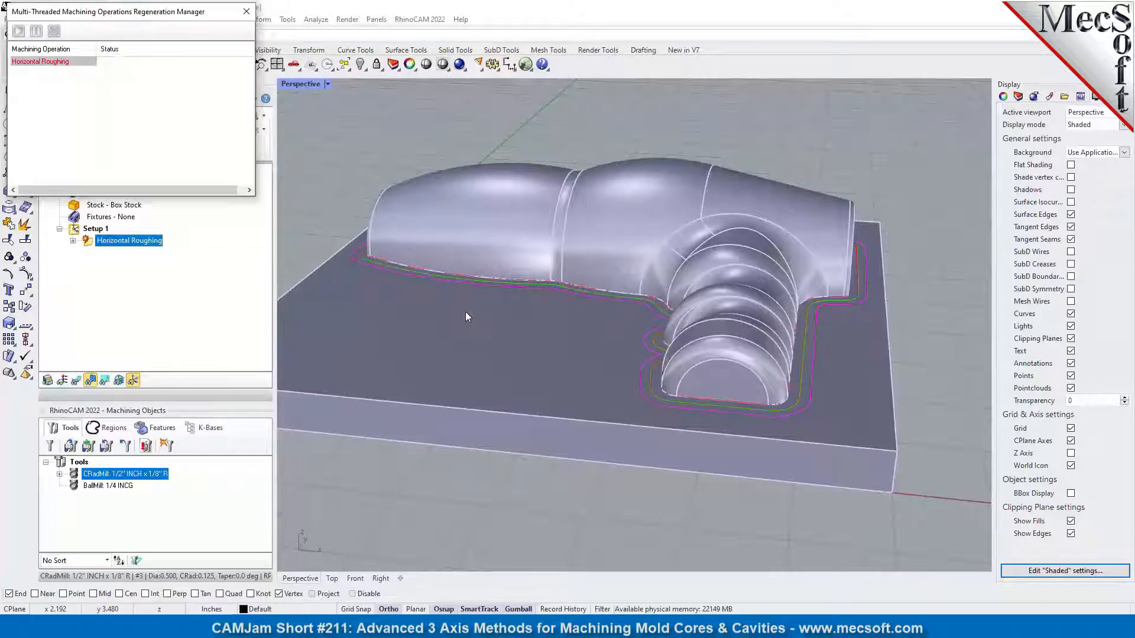
- Show the roughing toolpath and examine its Z levels above the flat base in an enlarged Right view
left_click(77, 383)
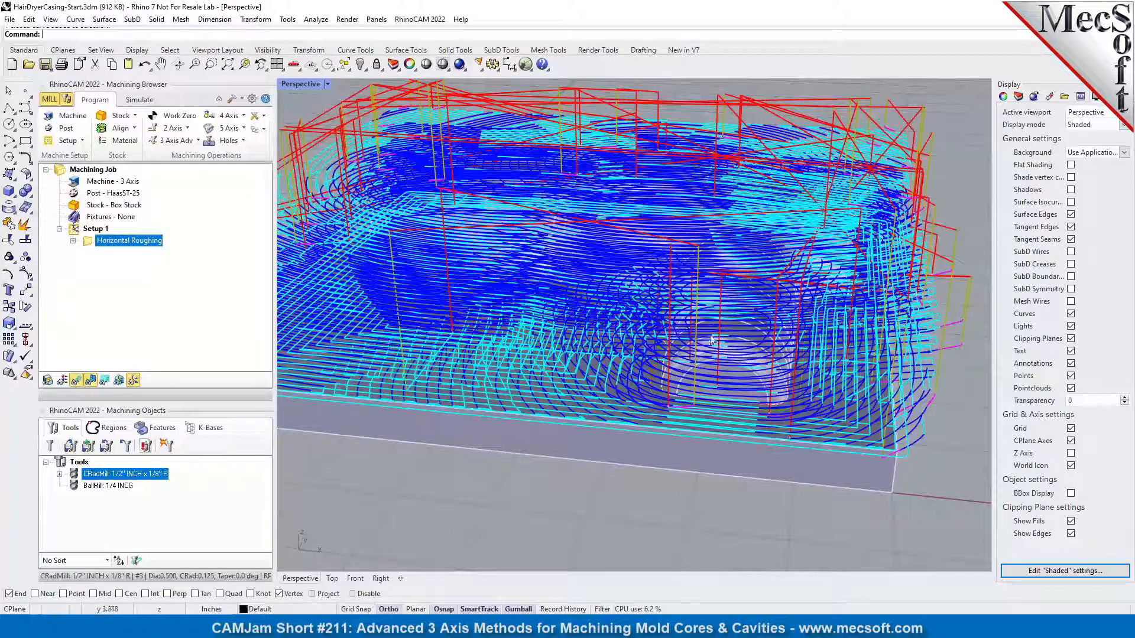
left_click(277, 64)
left_click(796, 384)
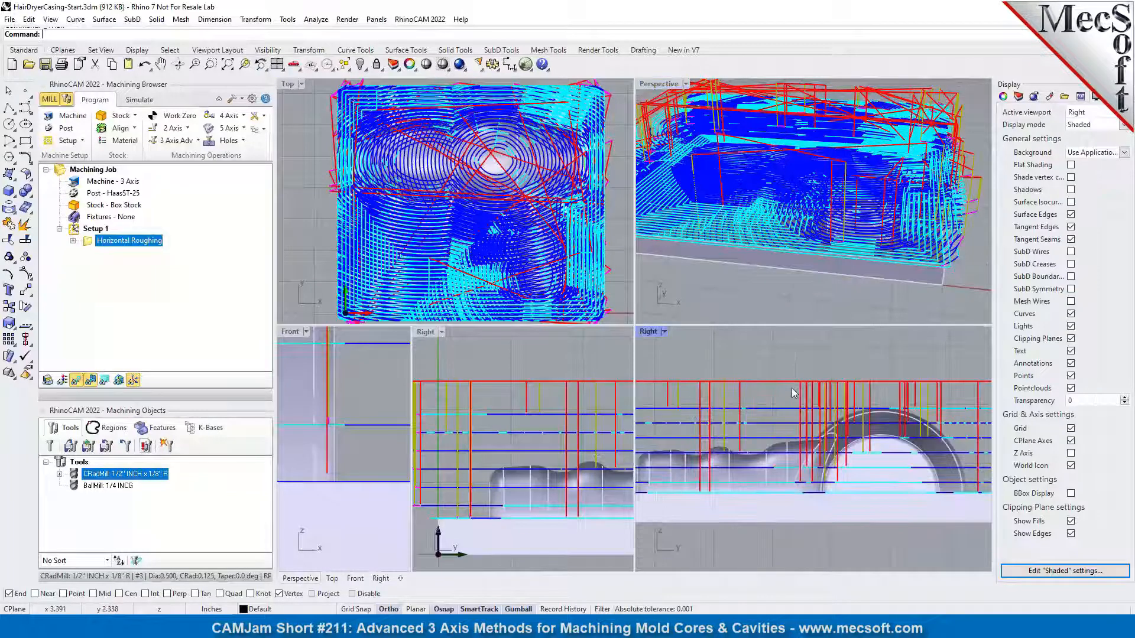
left_click_drag(636, 349, 456, 350)
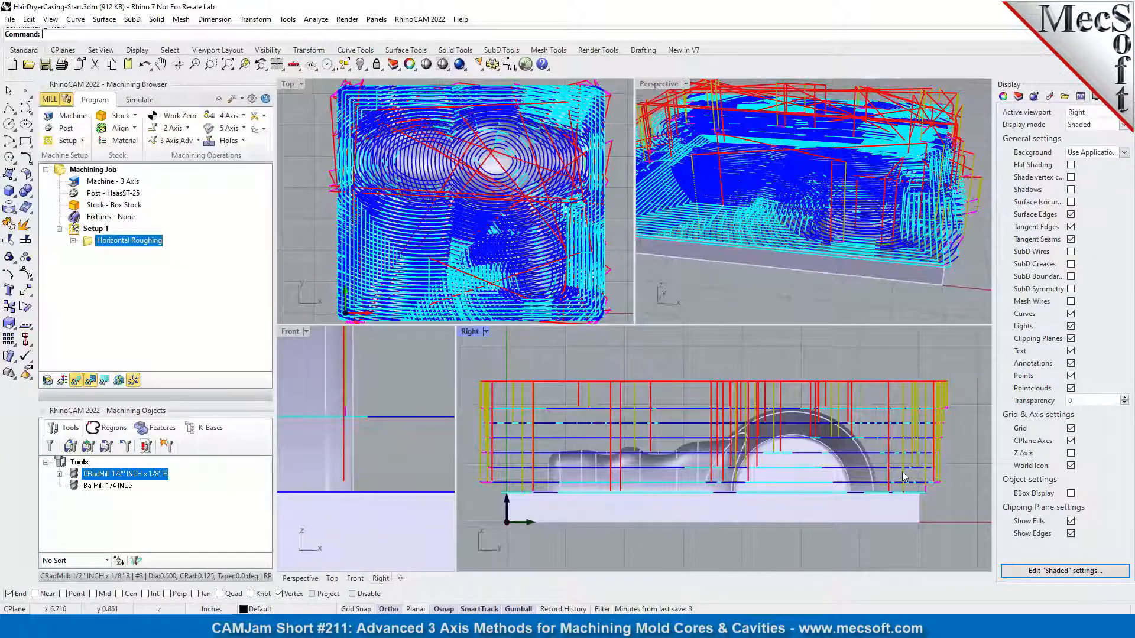
scroll(931, 505, "up", 4)
scroll(931, 505, "up", 3)
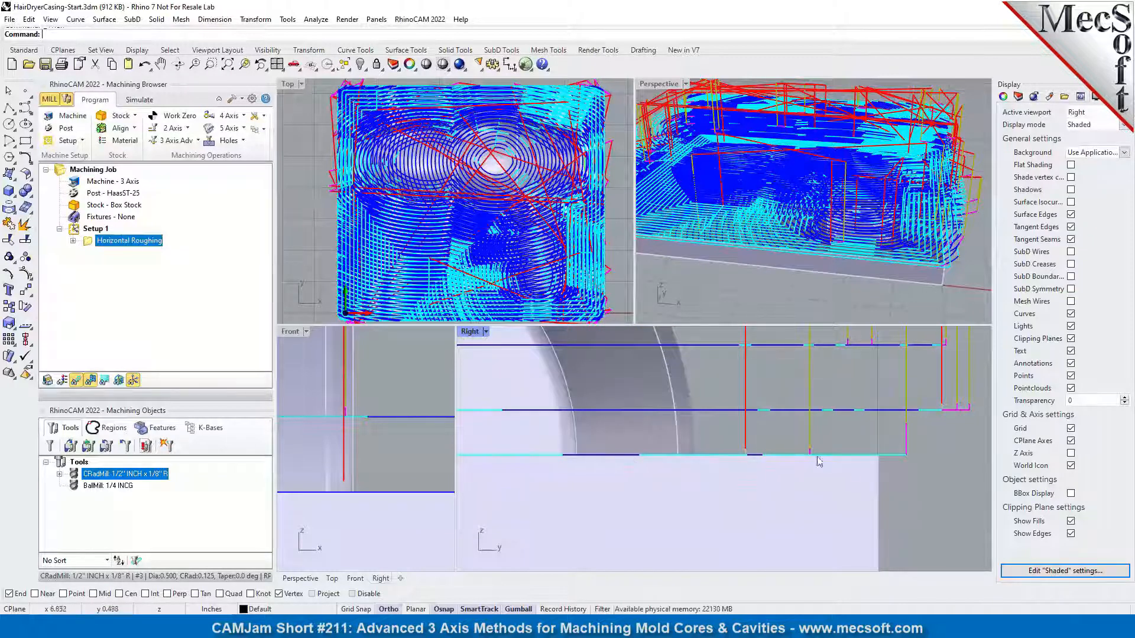
scroll(847, 443, "down", 3)
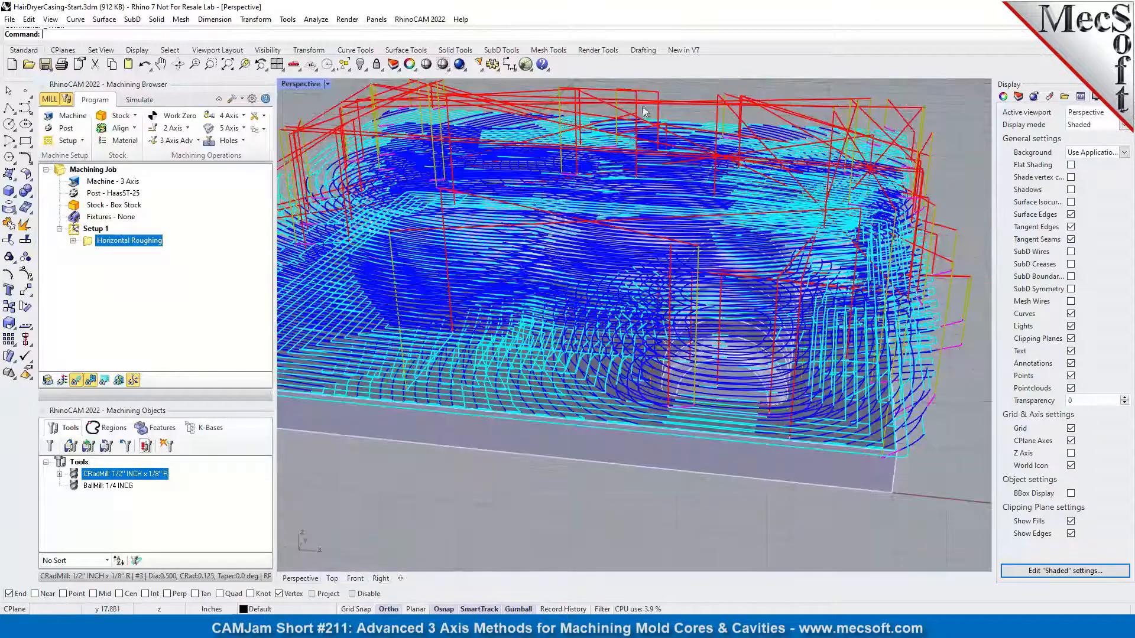
double_click(661, 84)
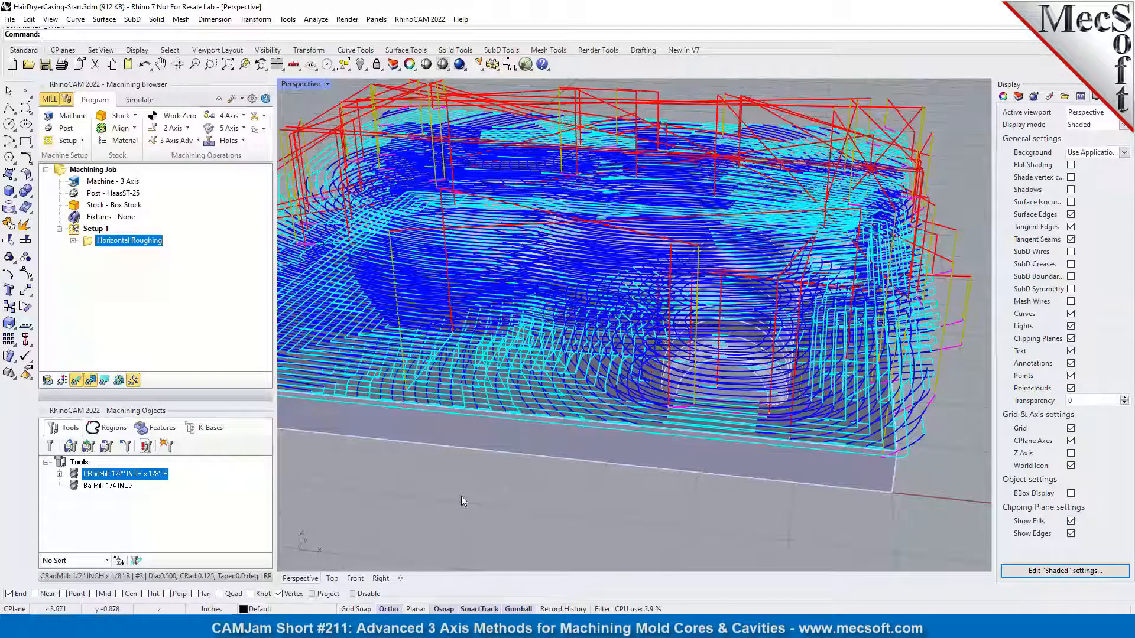
- Return to the four-view layout, expand the Horizontal Roughing operation and check its assigned tool without changing it
left_click(276, 63)
left_click(73, 241)
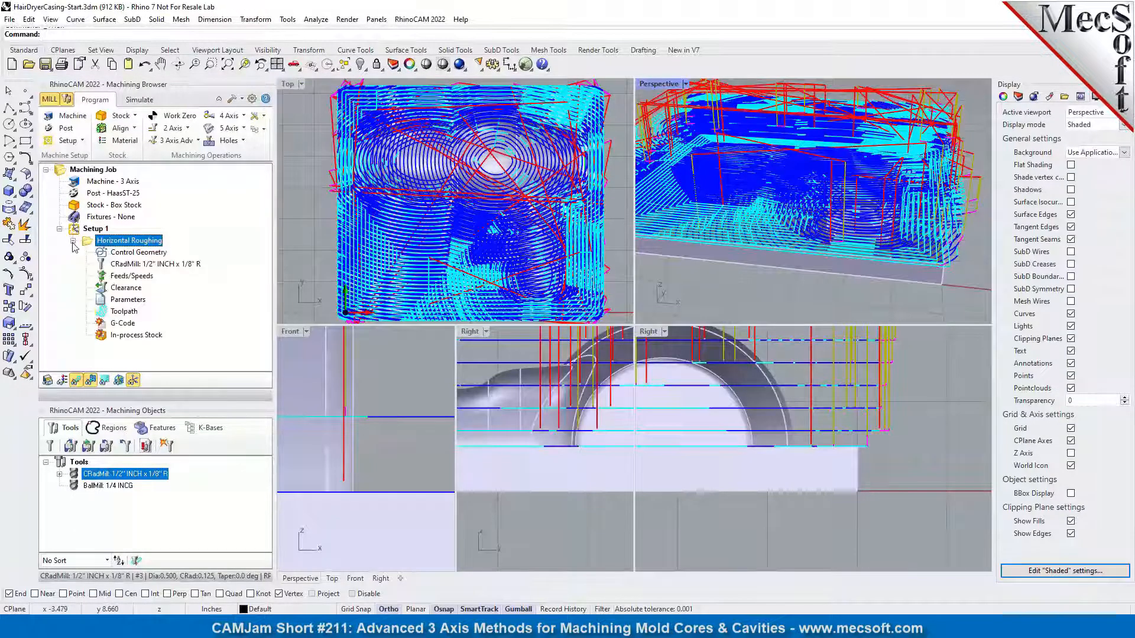
left_click(102, 264)
double_click(102, 266)
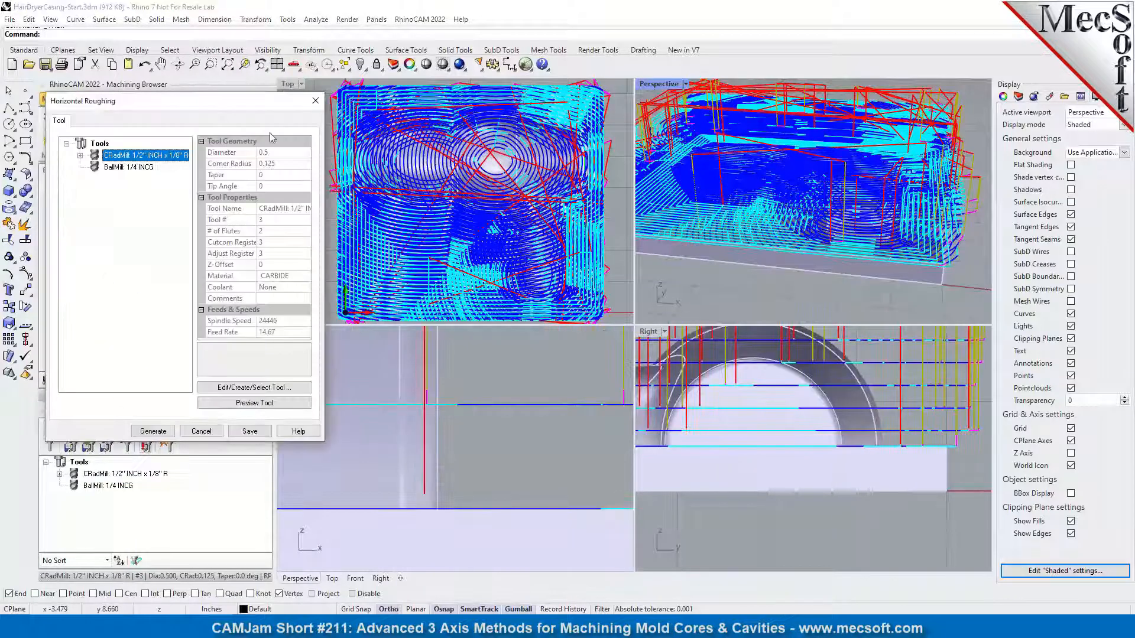
left_click(315, 100)
- Open the roughing toolpath's backplot, examine the tool's position along the moves in the Right and Perspective views, and close the backplot
double_click(123, 312)
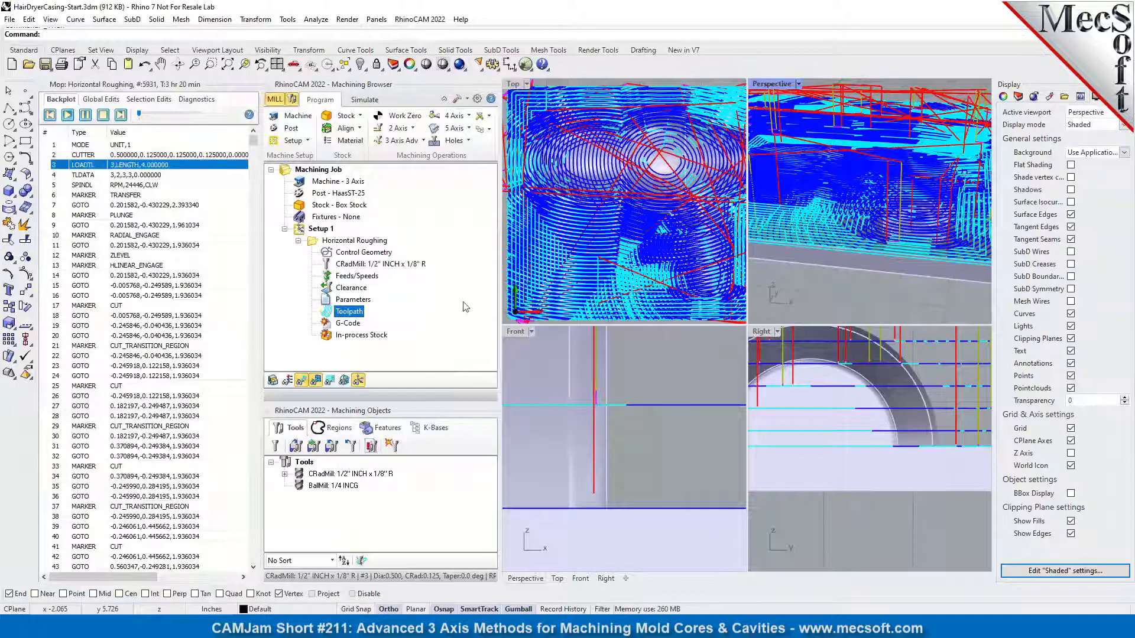
scroll(830, 183, "down", 5)
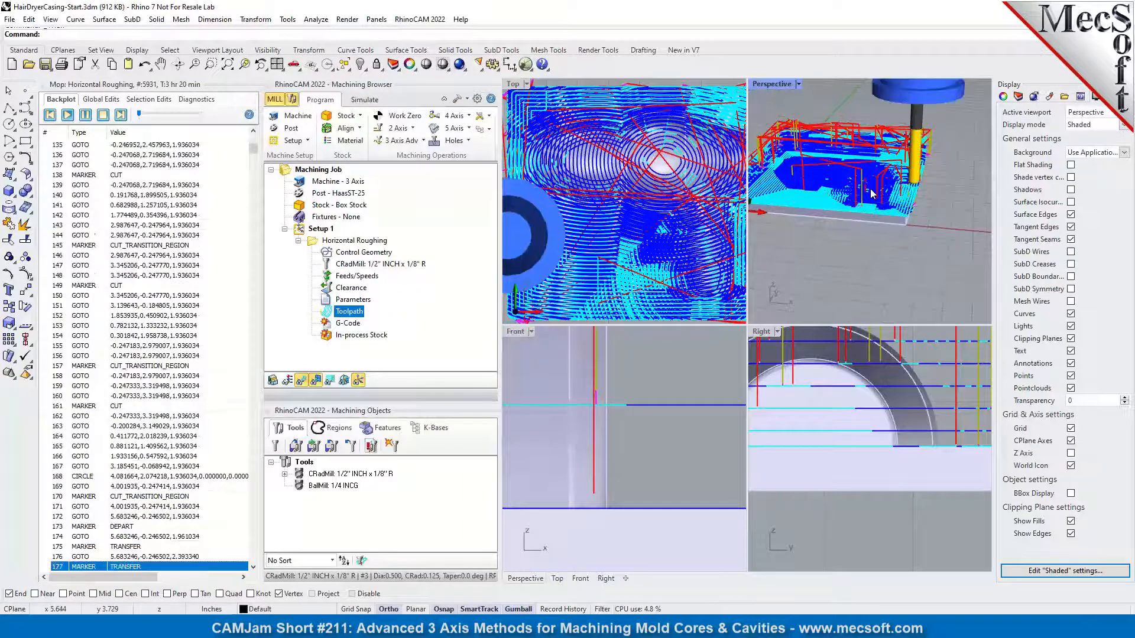
scroll(910, 420, "down", 6)
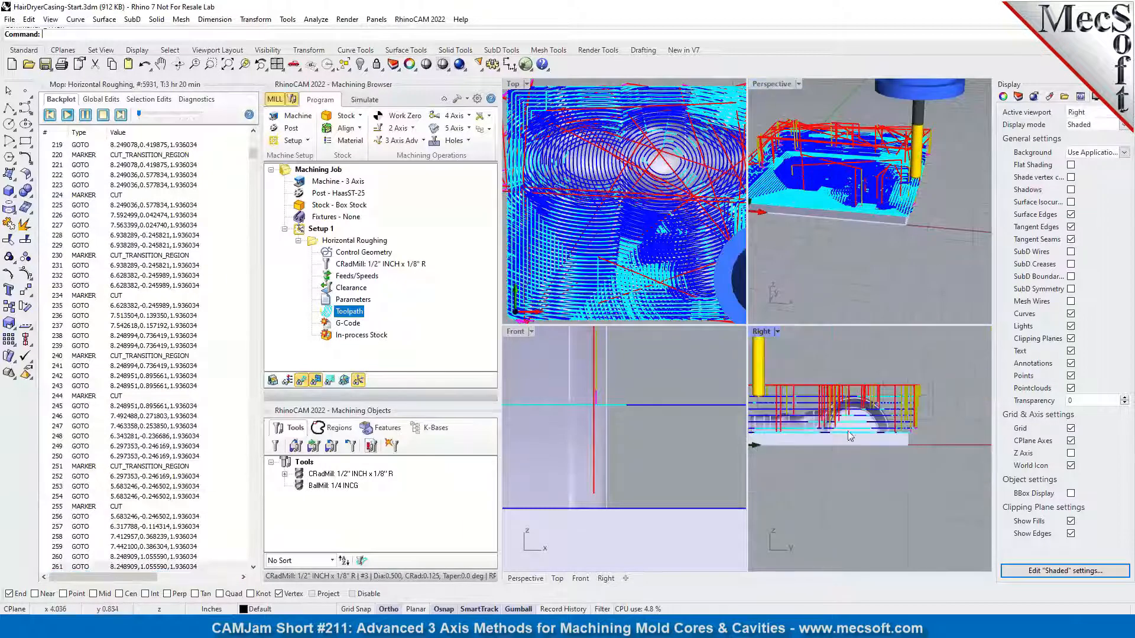
scroll(826, 410, "up", 8)
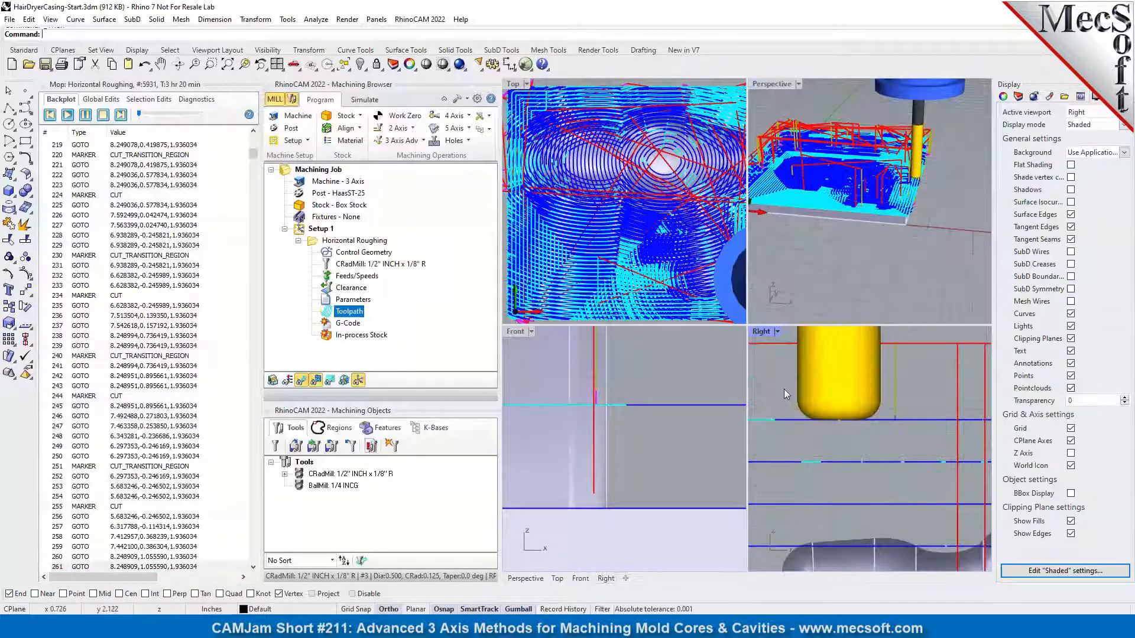
scroll(949, 370, "up", 2)
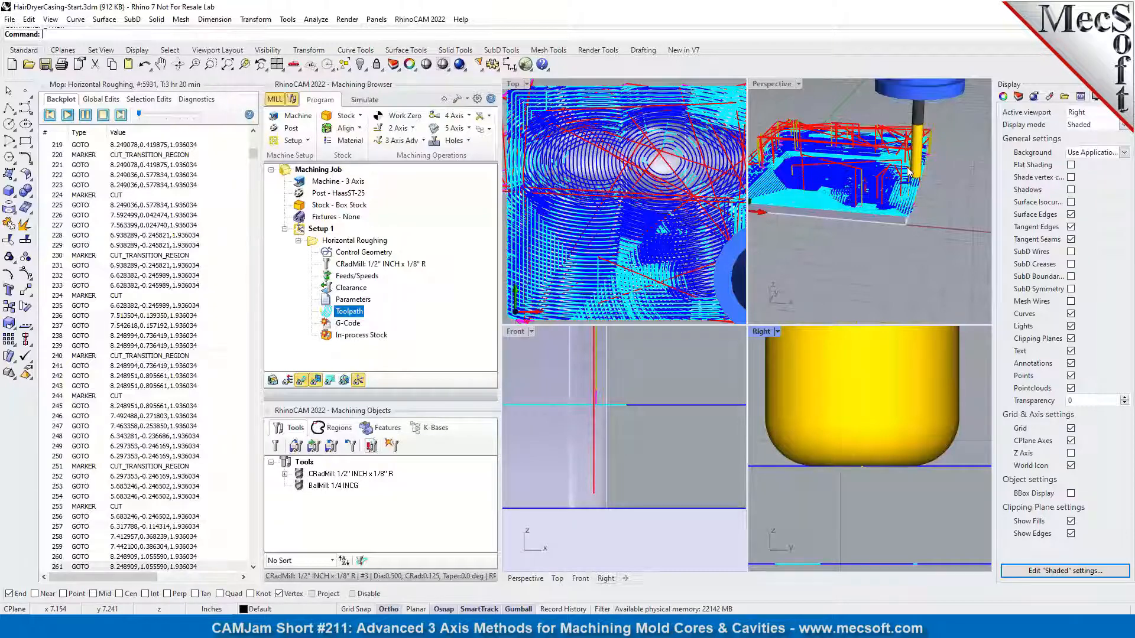
double_click(776, 84)
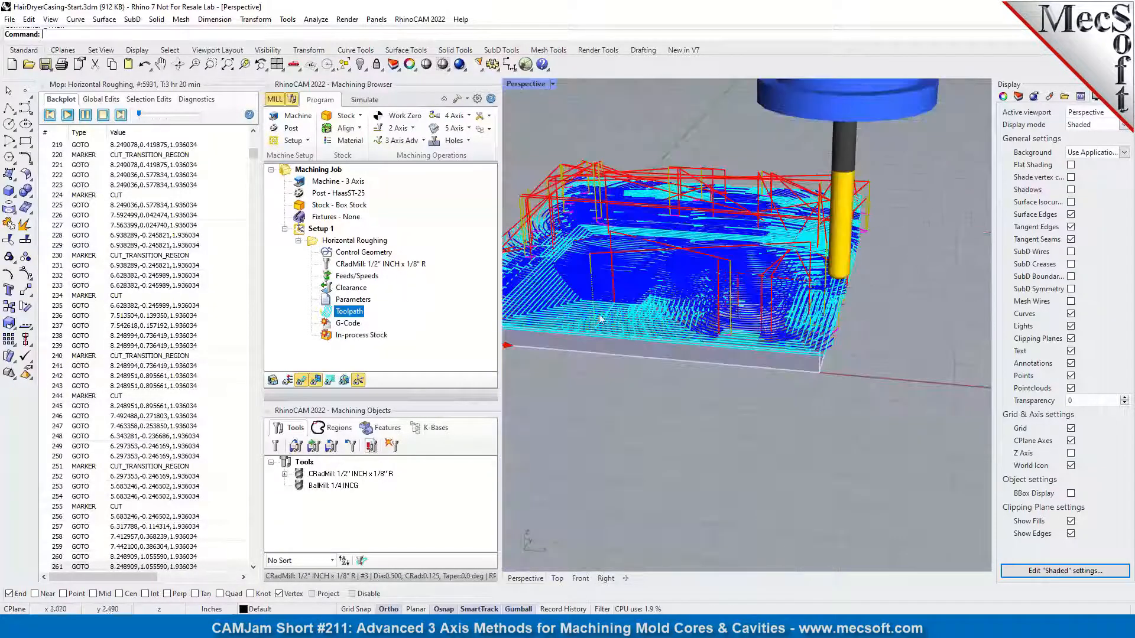
left_click(44, 85)
scroll(657, 388, "down", 4)
scroll(579, 324, "up", 4)
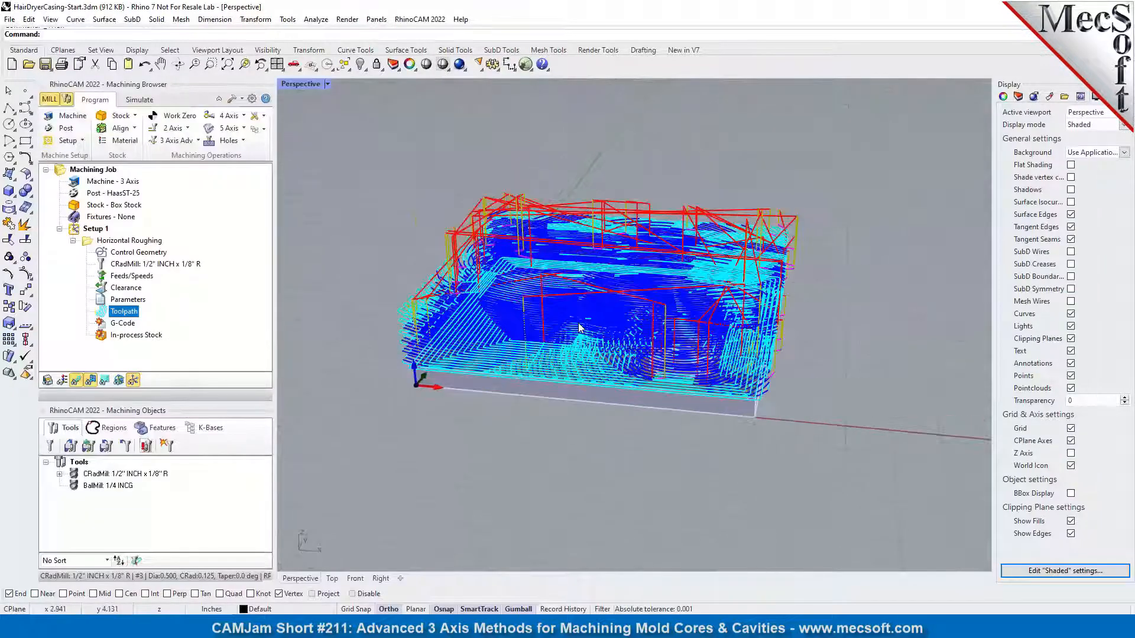
scroll(579, 324, "up", 3)
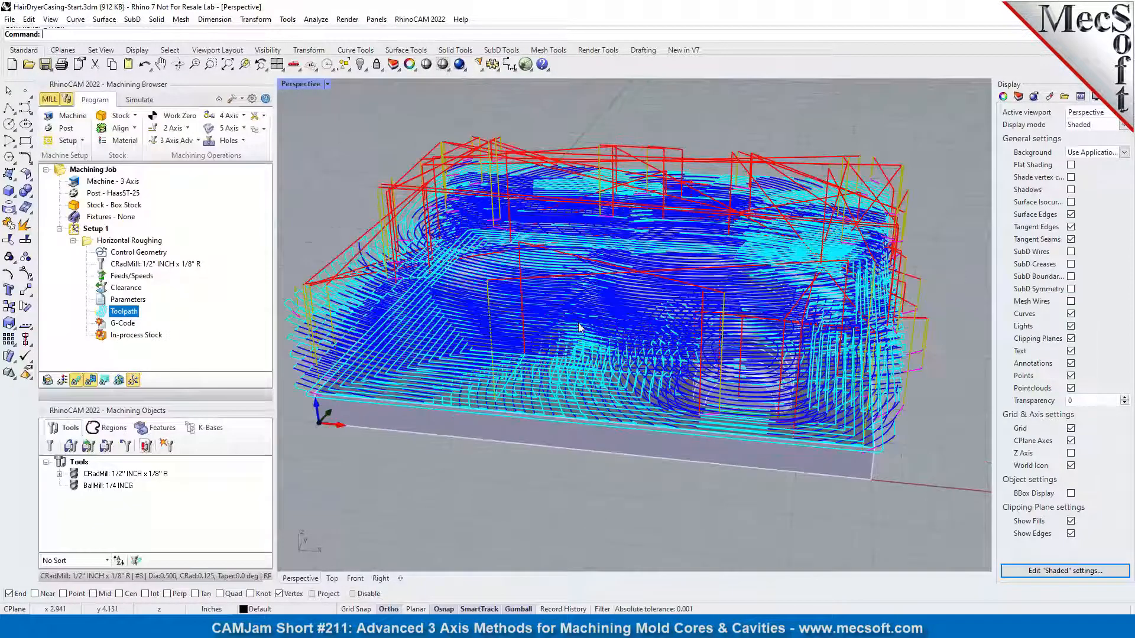
- Hide the toolpath, simulate the Horizontal Roughing operation to the end, and inspect the stepped stock around the handle
left_click(77, 381)
left_click(127, 100)
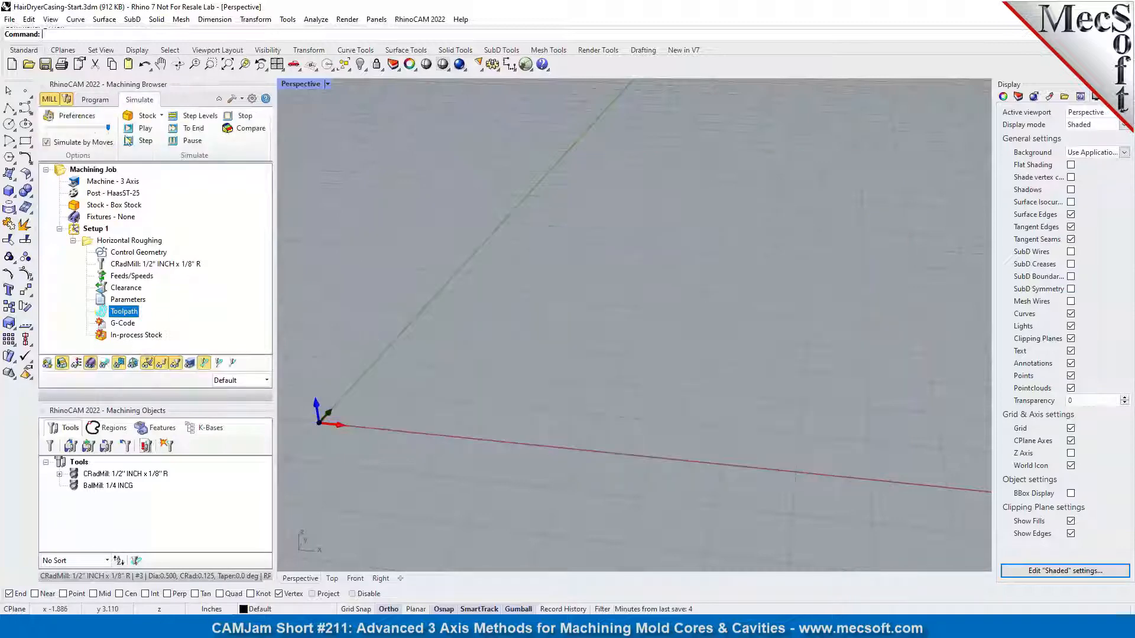
left_click(144, 128)
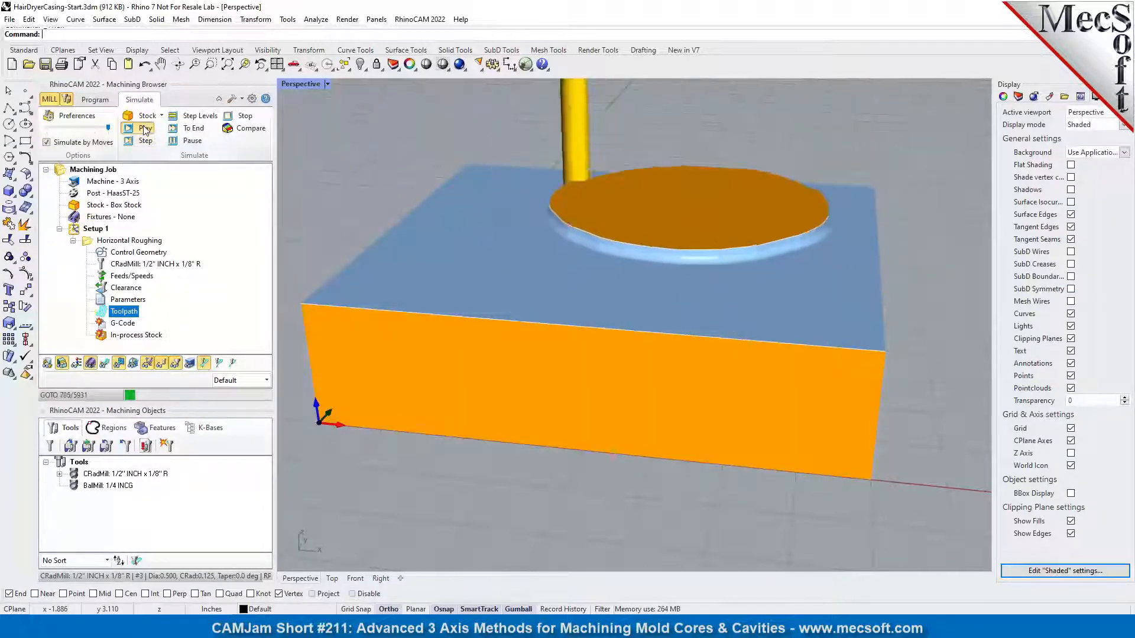
left_click(193, 128)
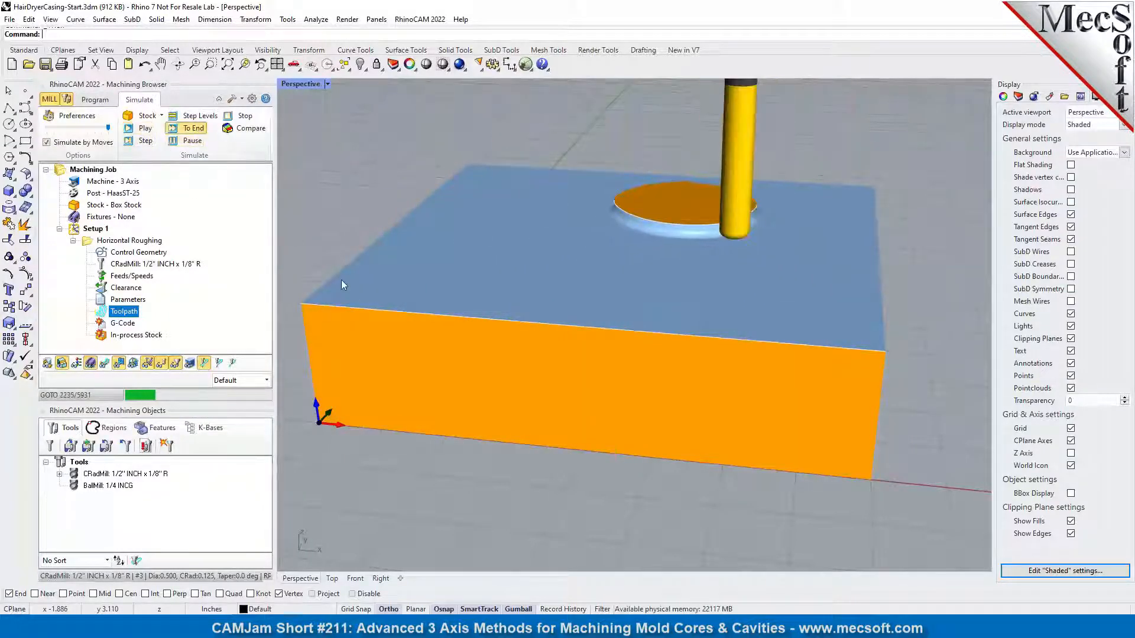
right_click_drag(601, 417, 797, 380)
scroll(770, 409, "up", 5)
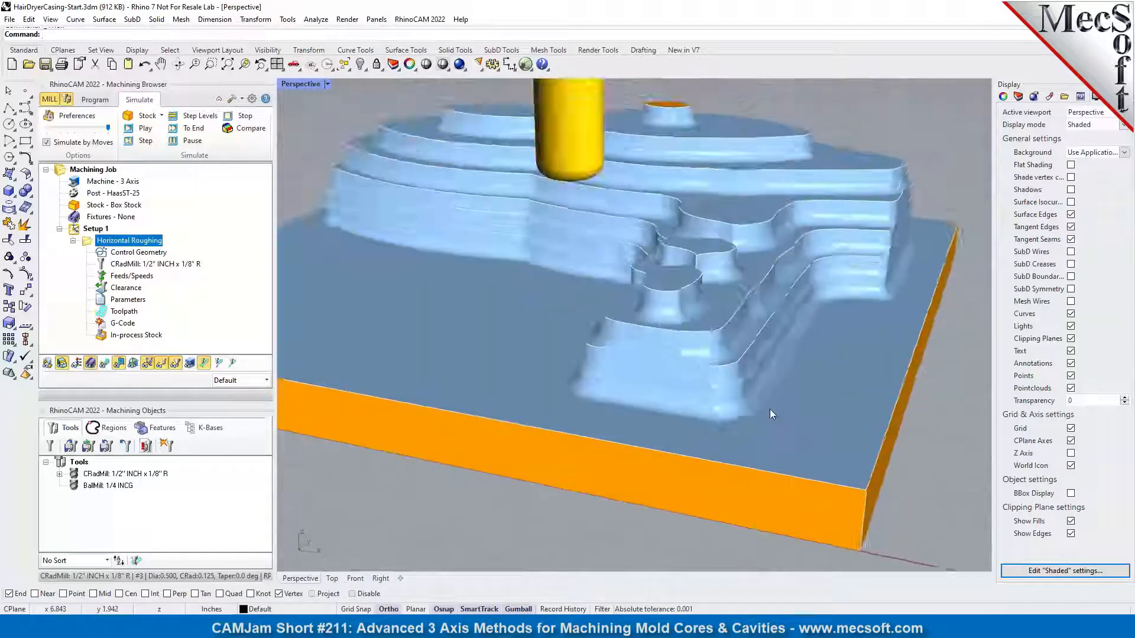
scroll(770, 409, "up", 3)
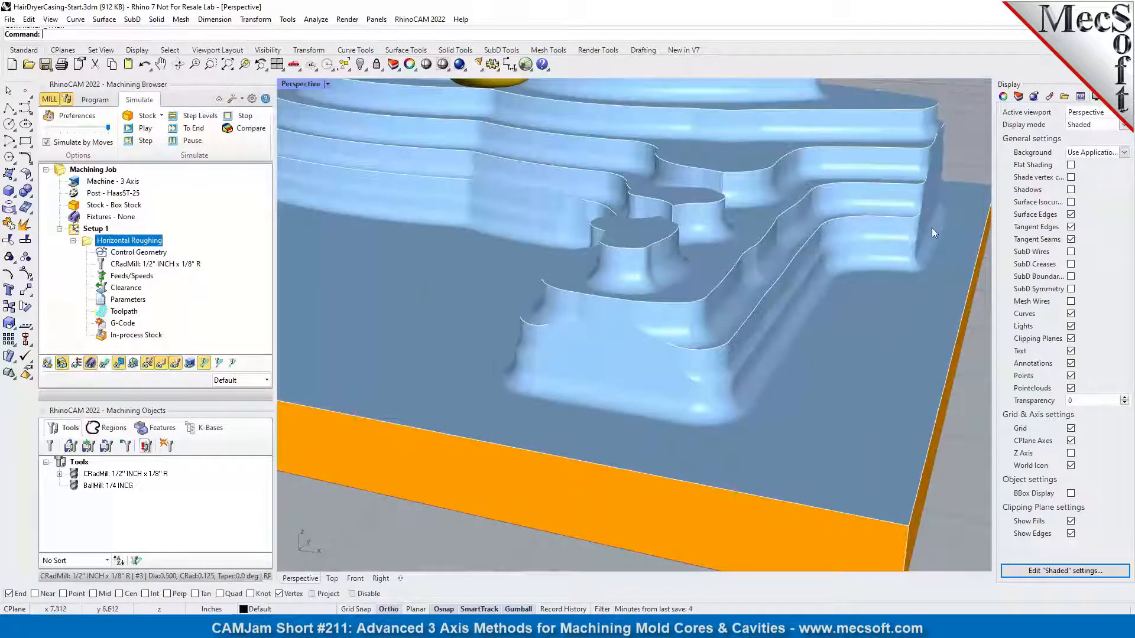
- Leave the roughing simulation, collapse the Horizontal Roughing operation and create a Parallel Finishing operation from the advanced 3-axis methods
scroll(789, 358, "down", 2)
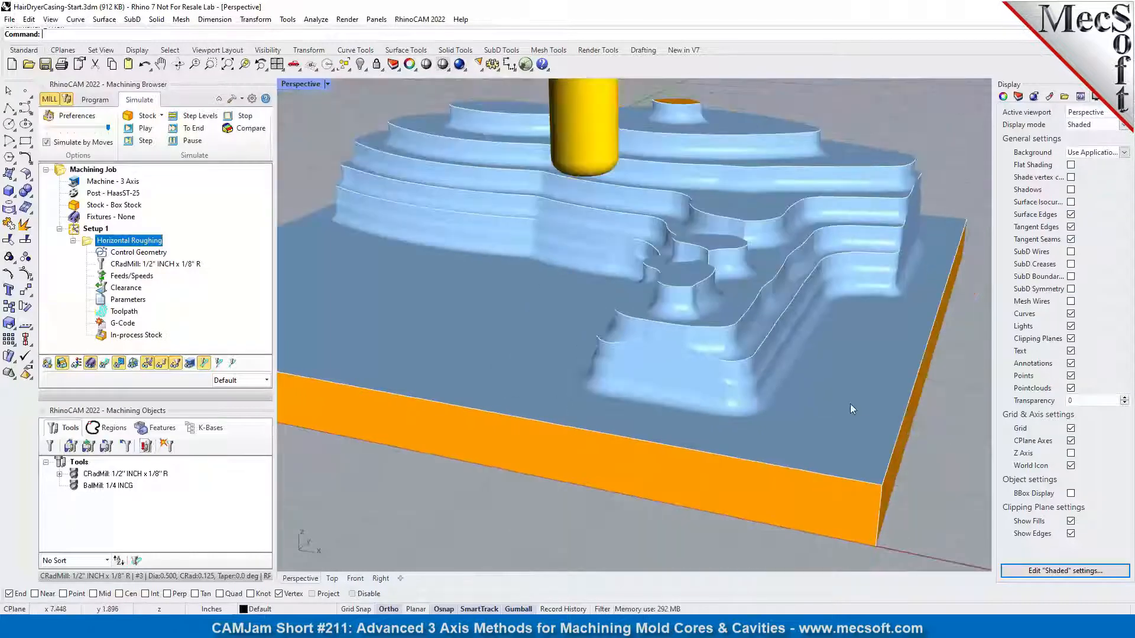
scroll(852, 428, "down", 2)
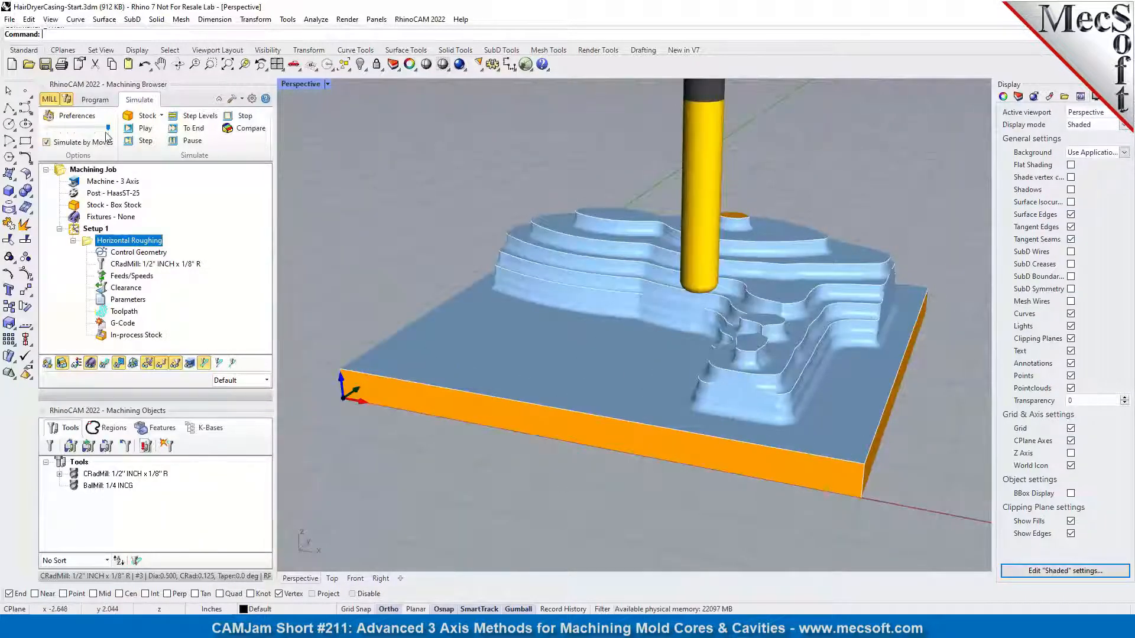
left_click(104, 101)
left_click(72, 241)
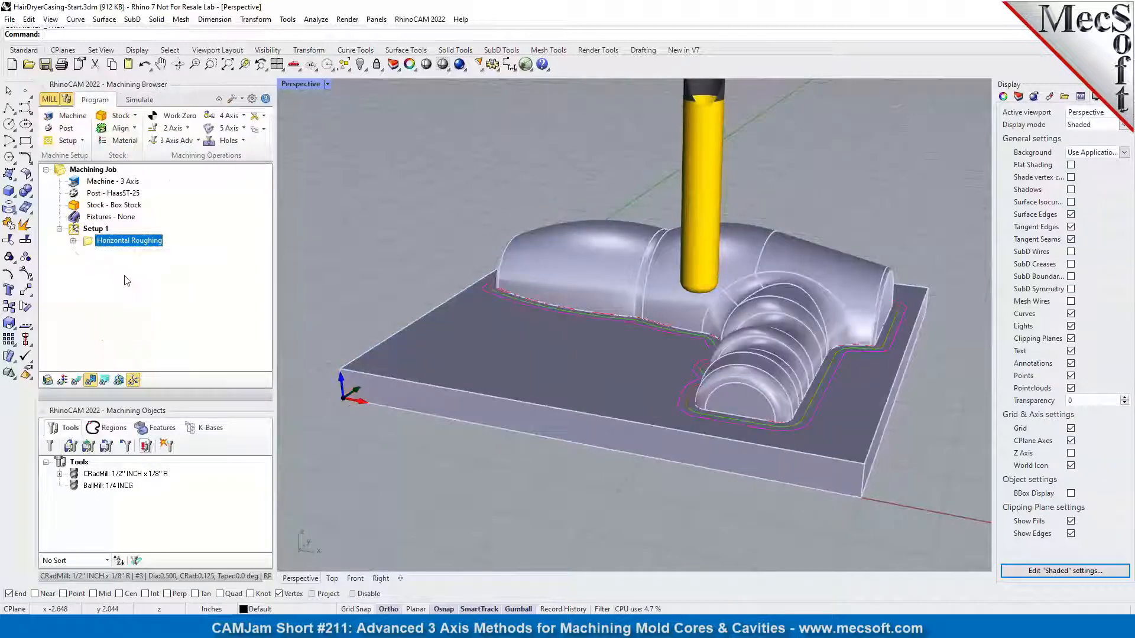
left_click(175, 140)
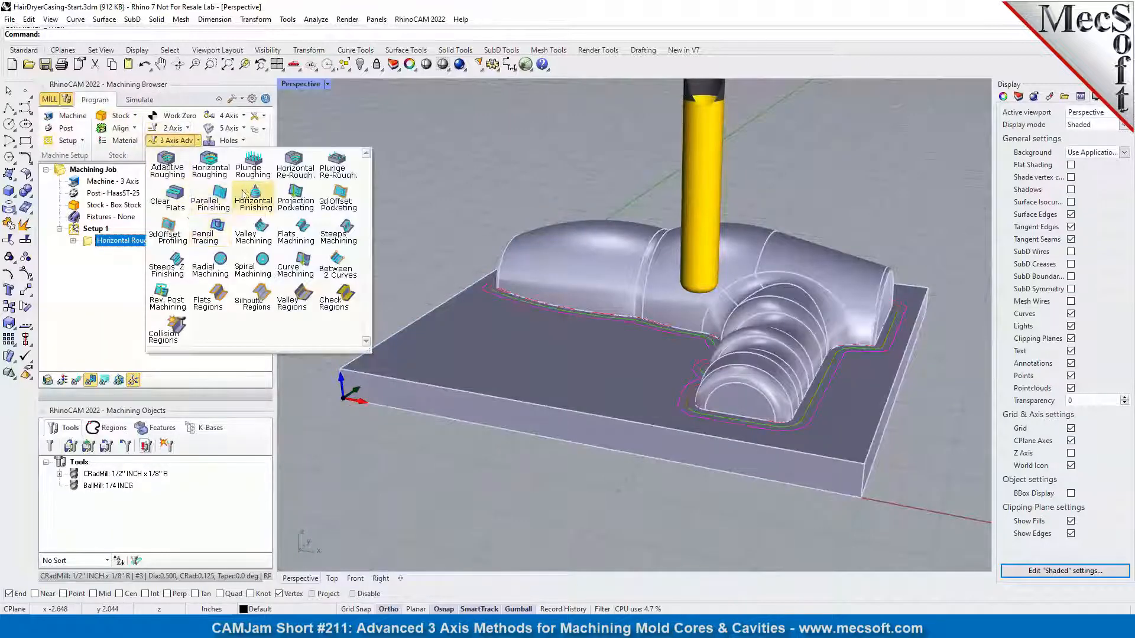
left_click(208, 200)
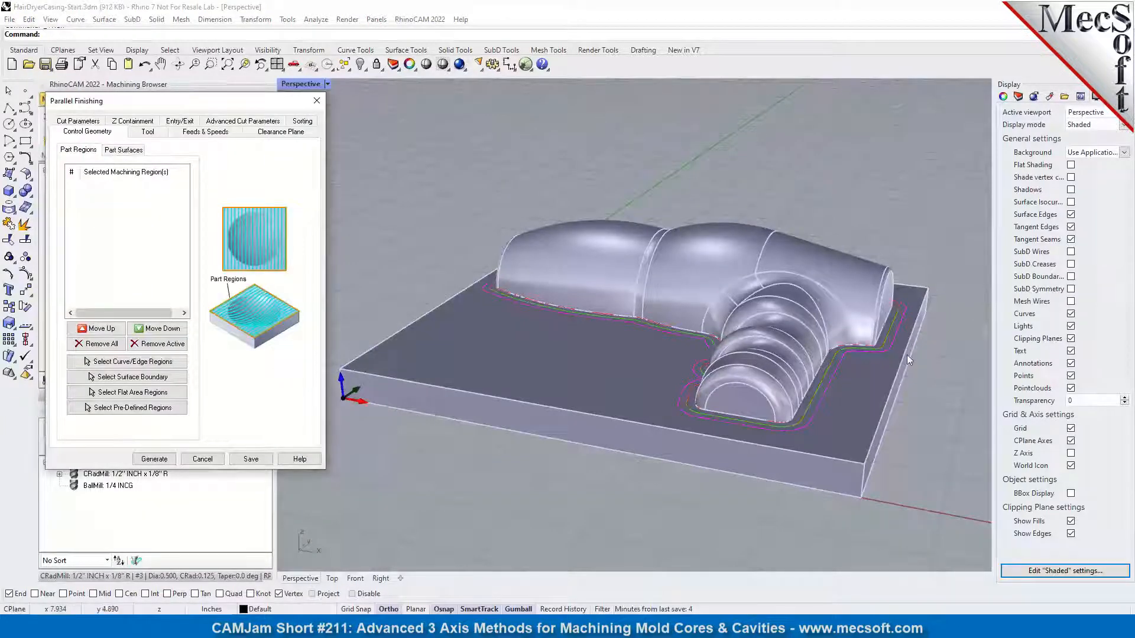
- Select the green offset curve around the base of the hair dryer casing as the Parallel Finishing machining region
scroll(907, 355, "up", 3)
scroll(819, 347, "up", 5)
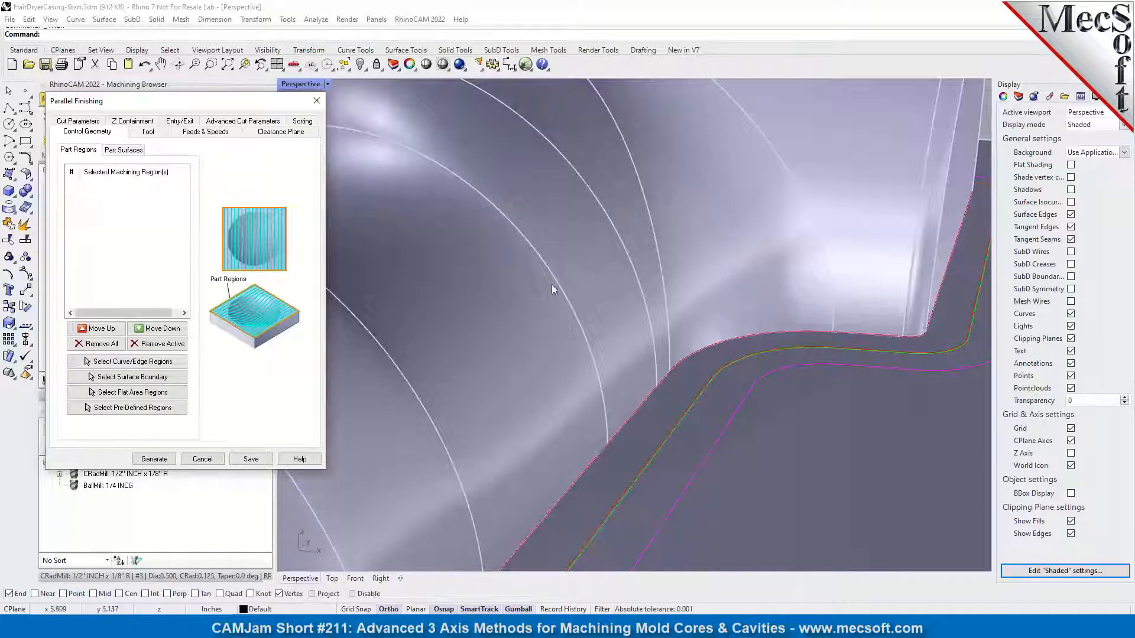
left_click(133, 362)
scroll(688, 420, "up", 3)
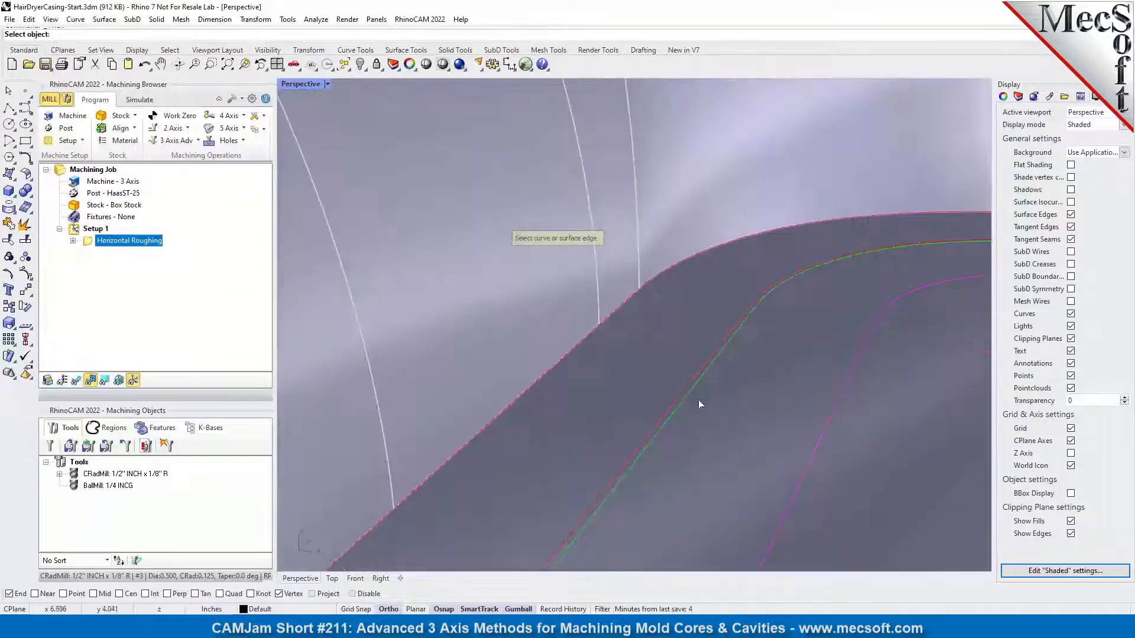
left_click(704, 376)
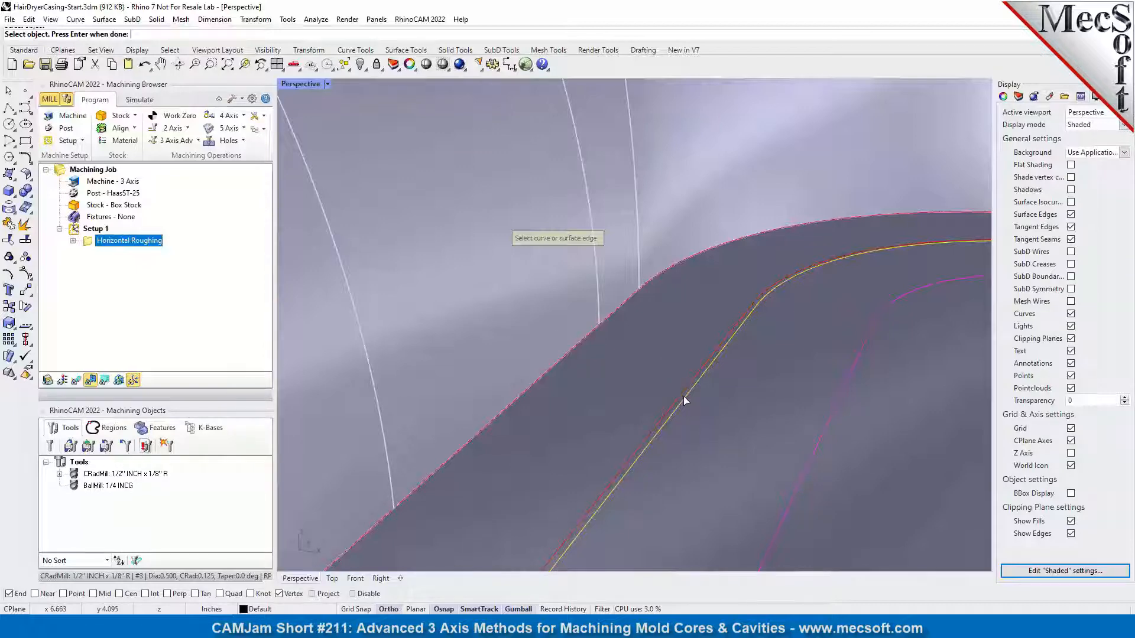
scroll(680, 397, "down", 8)
left_click(739, 322)
key("Return")
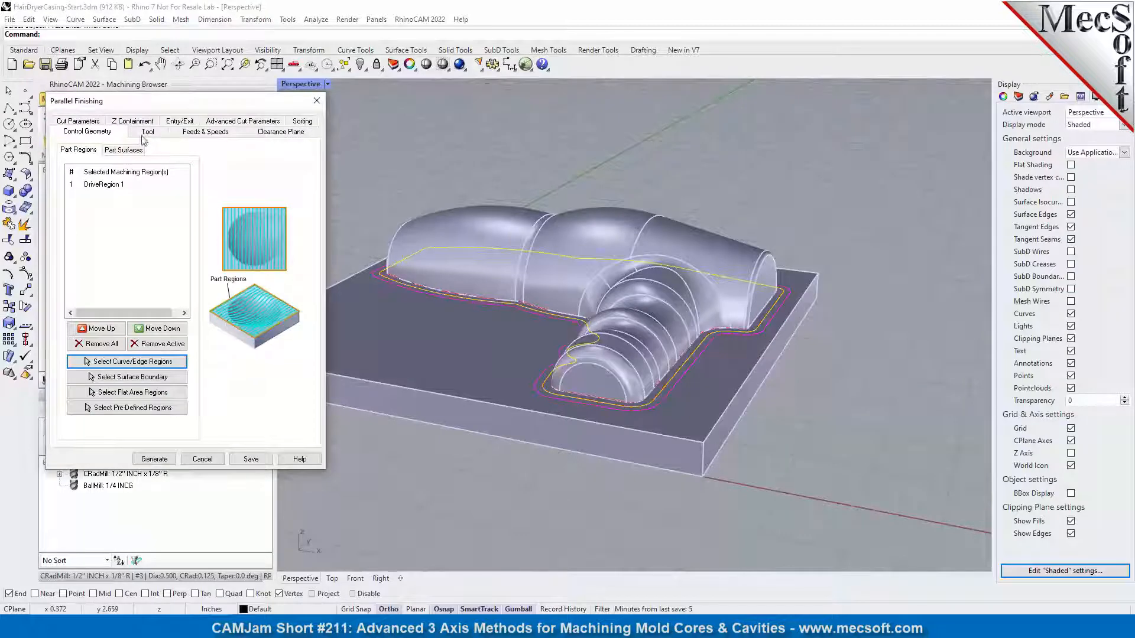
- Assign the BallMill 1/4 INCG tool to the Parallel Finishing operation and check its feeds and speeds
left_click(146, 134)
left_click(121, 178)
left_click(200, 134)
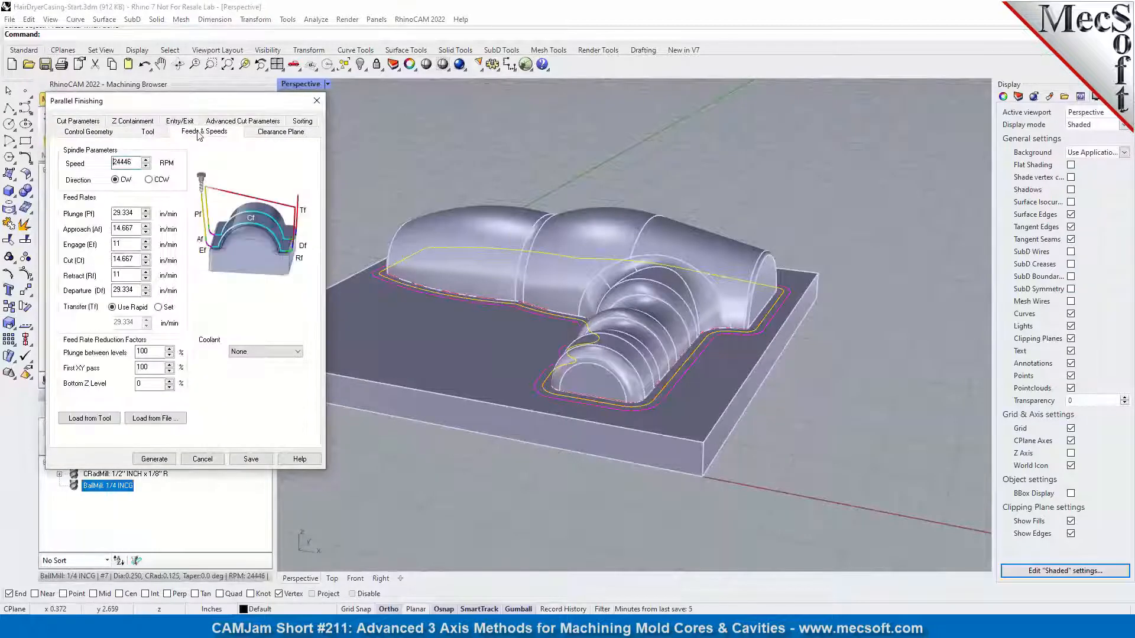
- Set the Parallel Finishing stepover to 15% of the tool diameter
left_click(87, 122)
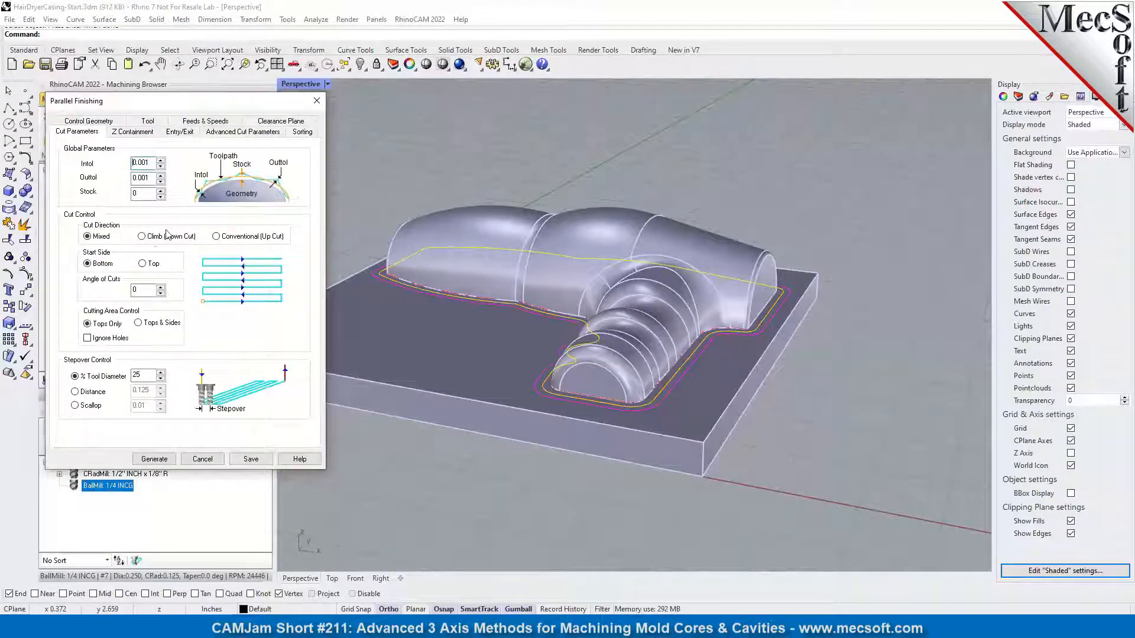
double_click(144, 194)
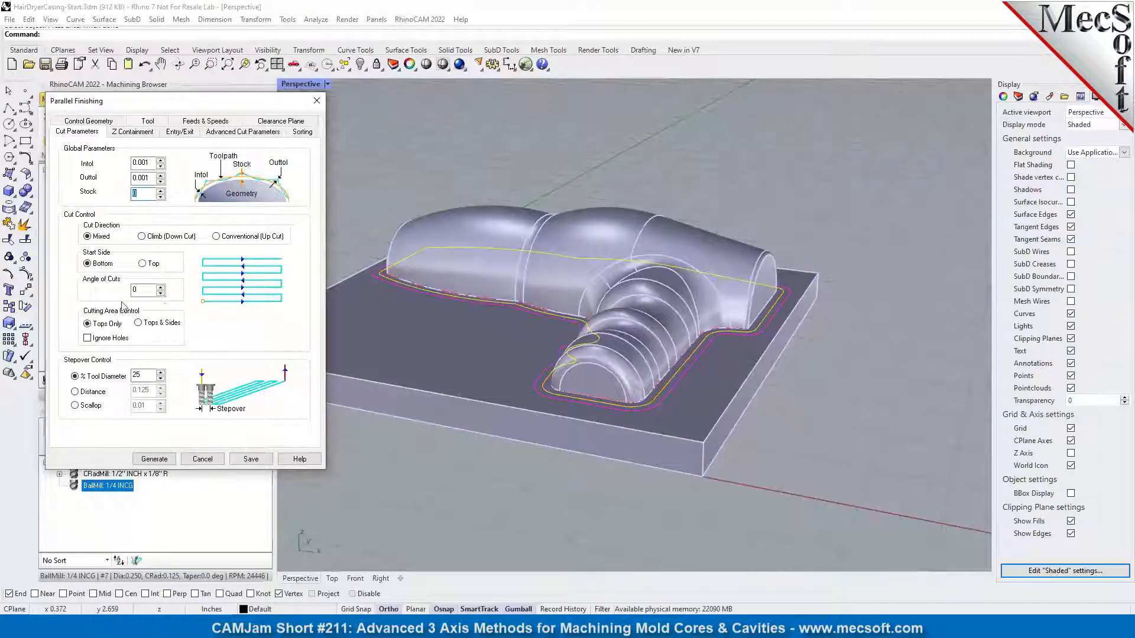
double_click(139, 375)
type("15")
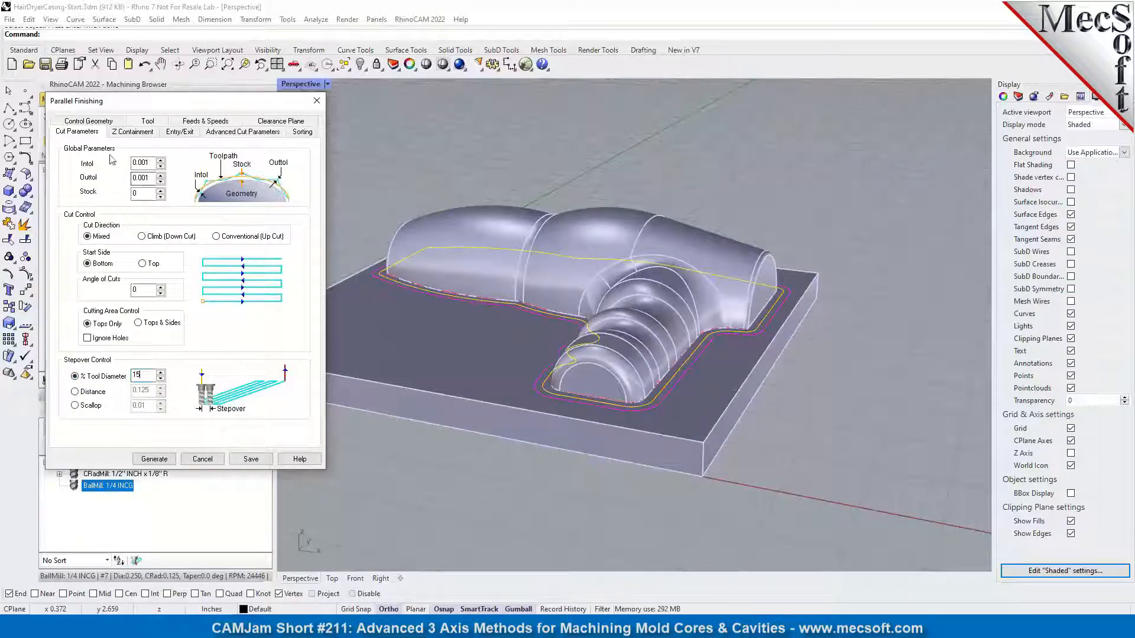
- Enable arc fitting with a fitting tolerance of 0.002 and generate the Parallel Finishing toolpath
left_click(132, 131)
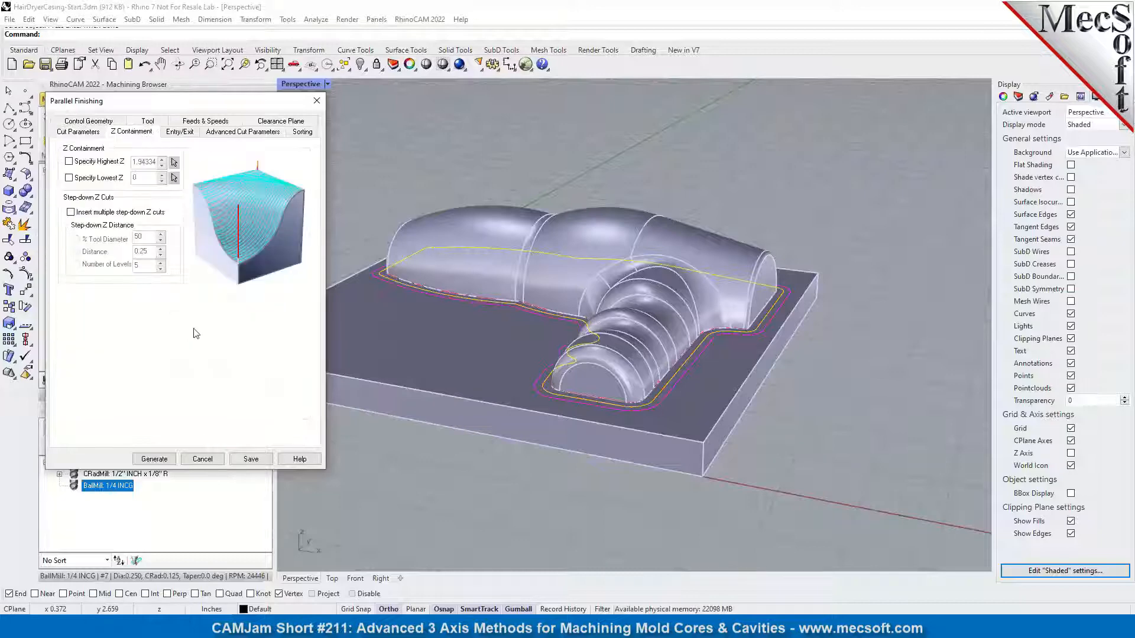
left_click(179, 131)
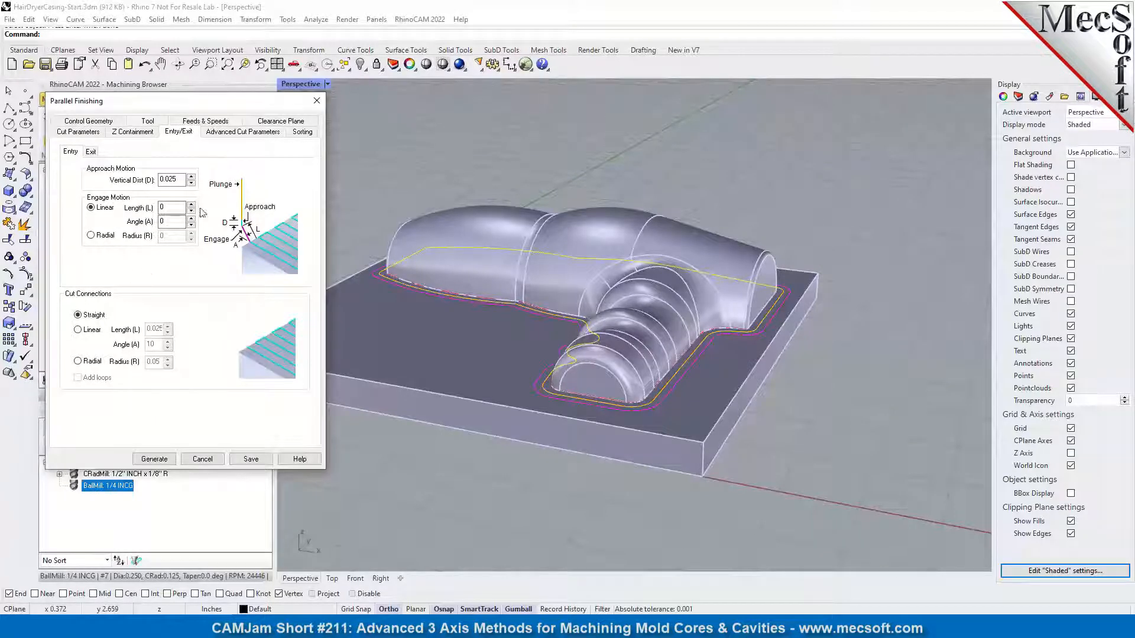
left_click(229, 133)
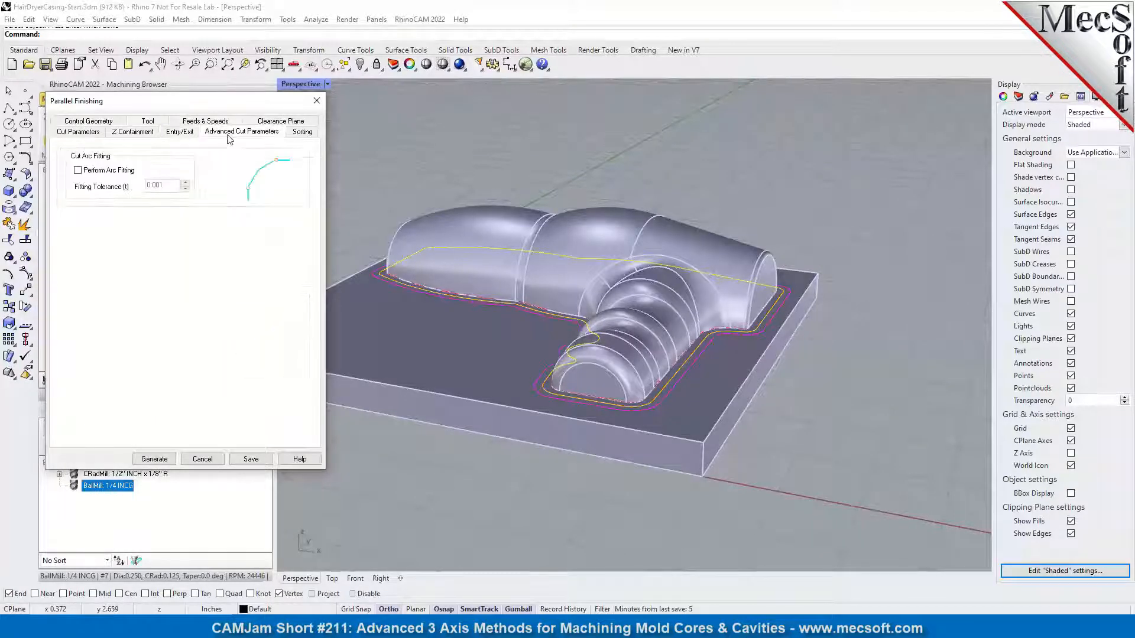
left_click(78, 170)
left_click_drag(130, 186, 108, 187)
type("0.0")
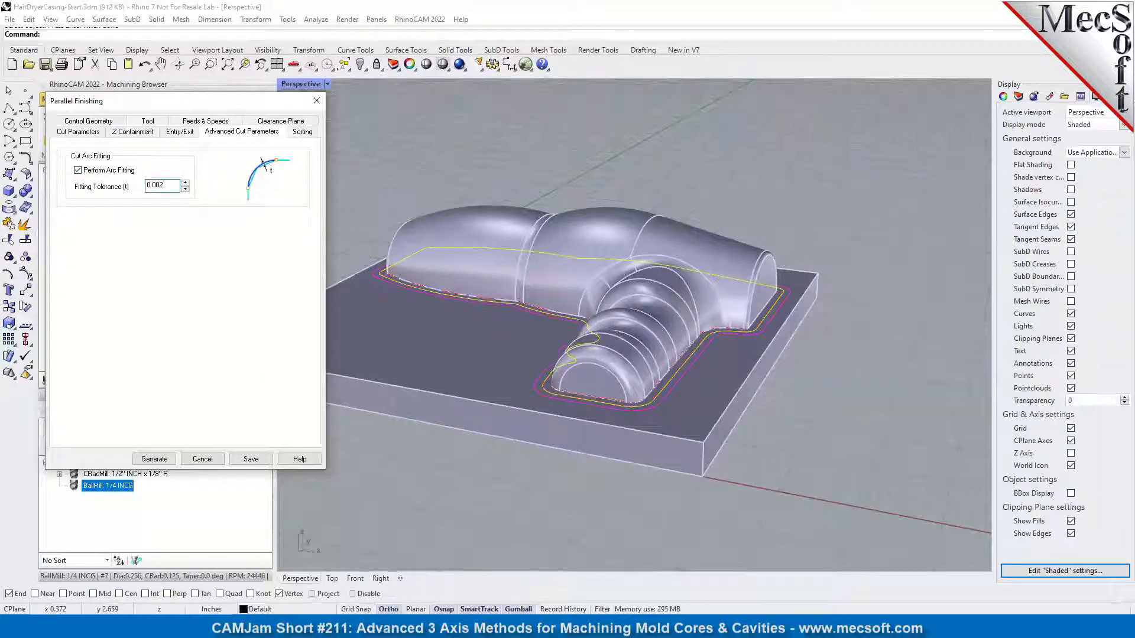
left_click(152, 459)
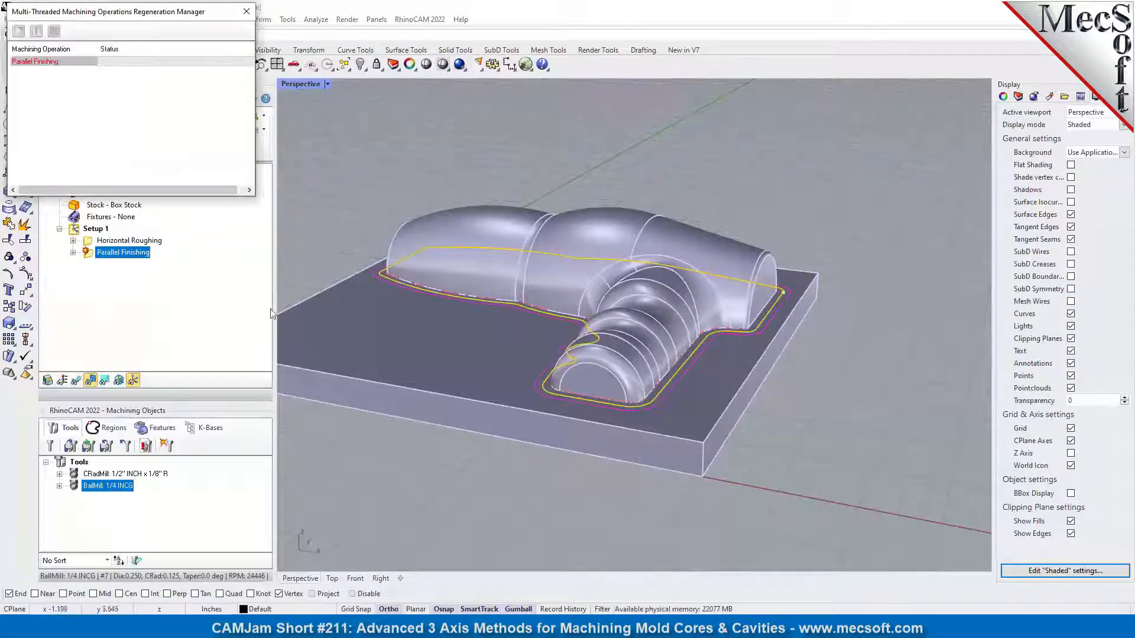
- Show the Parallel Finishing toolpath and examine its pass spacing on the handle walls and its ends along the containment curve
left_click(76, 380)
right_click_drag(597, 307, 602, 335)
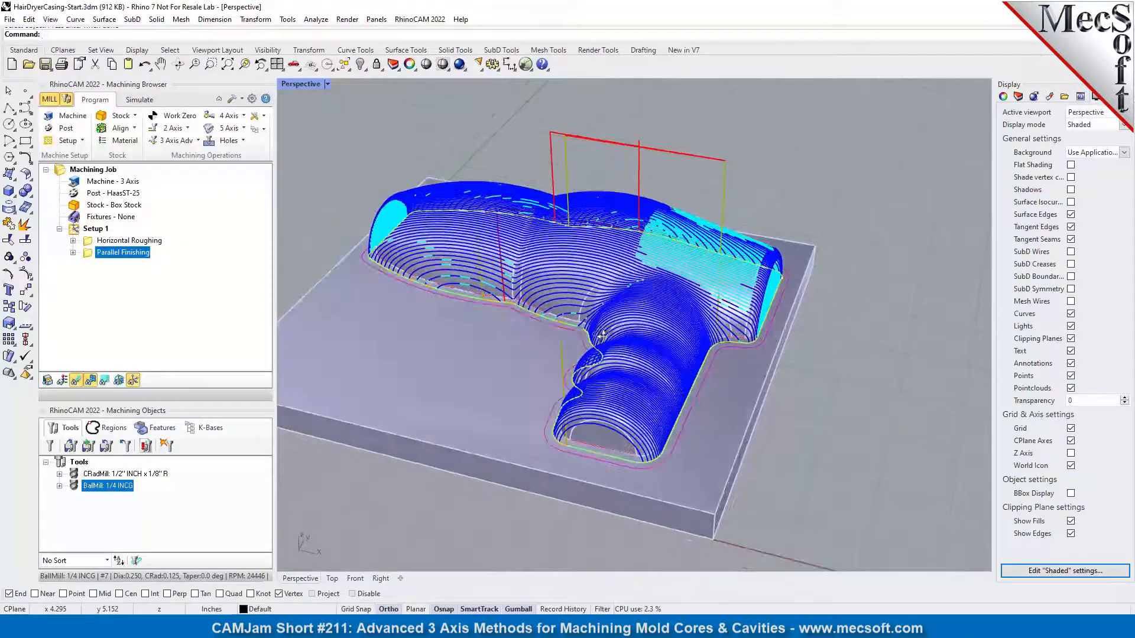
scroll(623, 433, "up", 4)
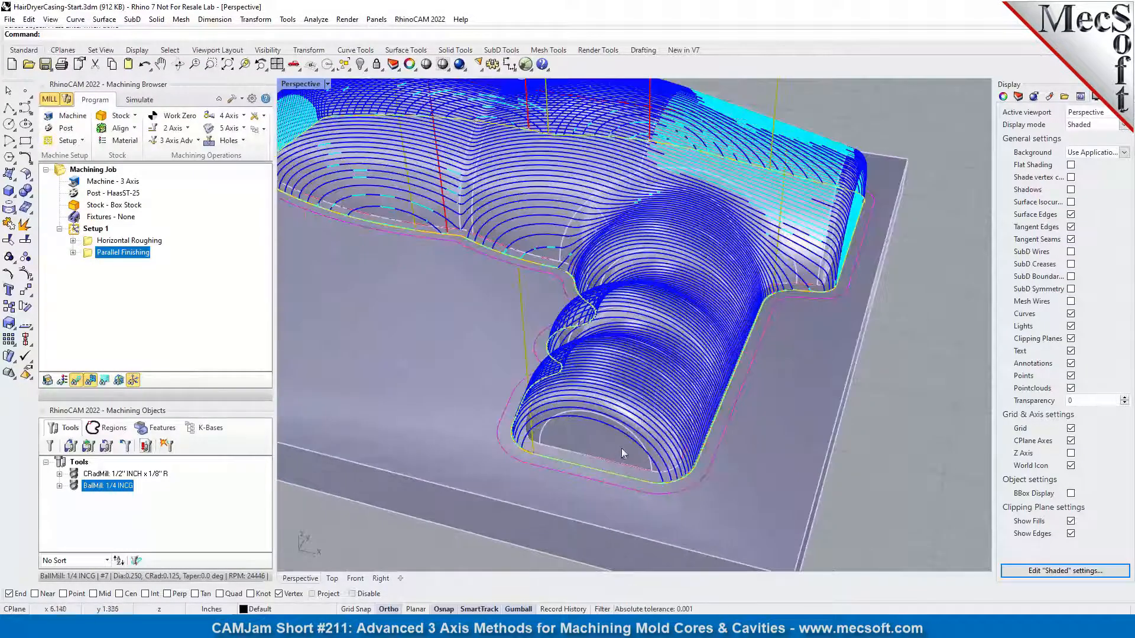
scroll(617, 456, "up", 2)
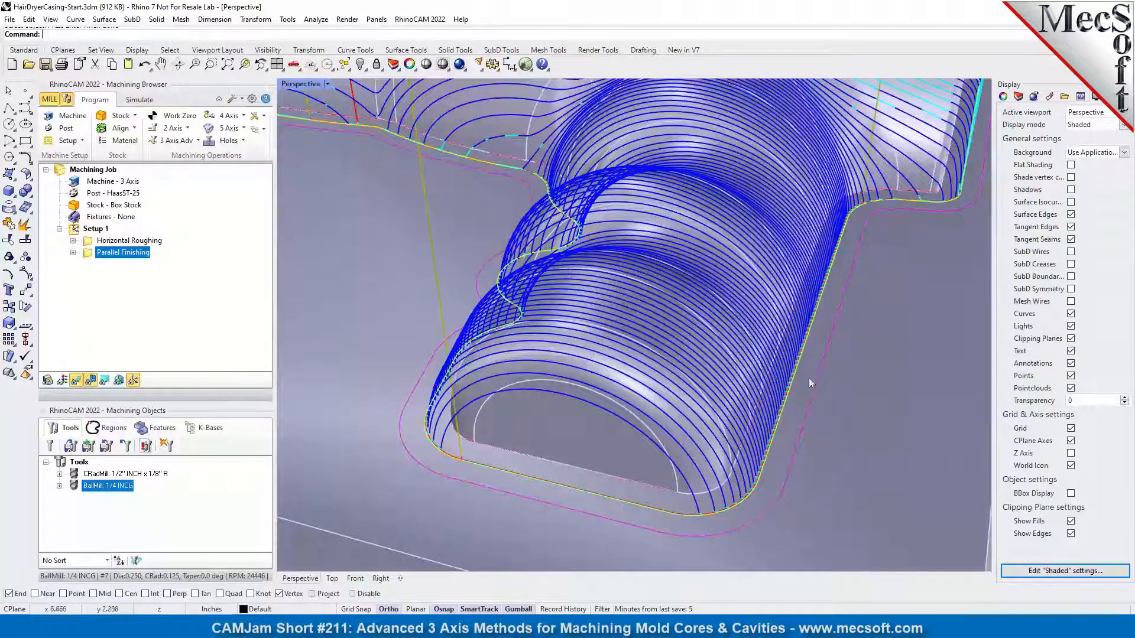
scroll(771, 373, "up", 6)
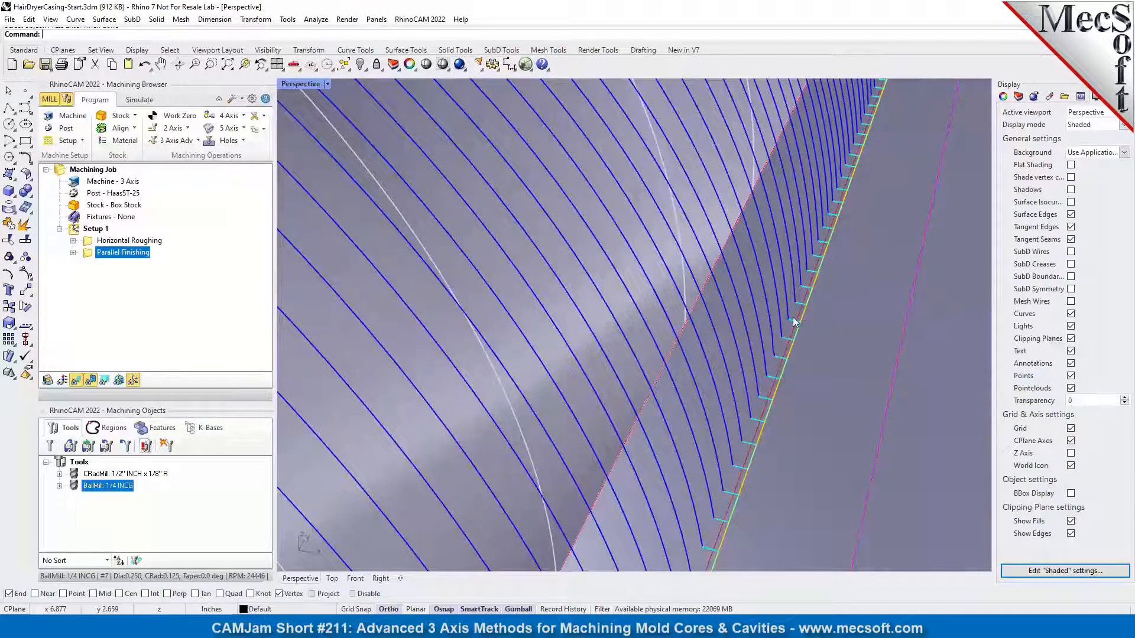
scroll(730, 293, "down", 5)
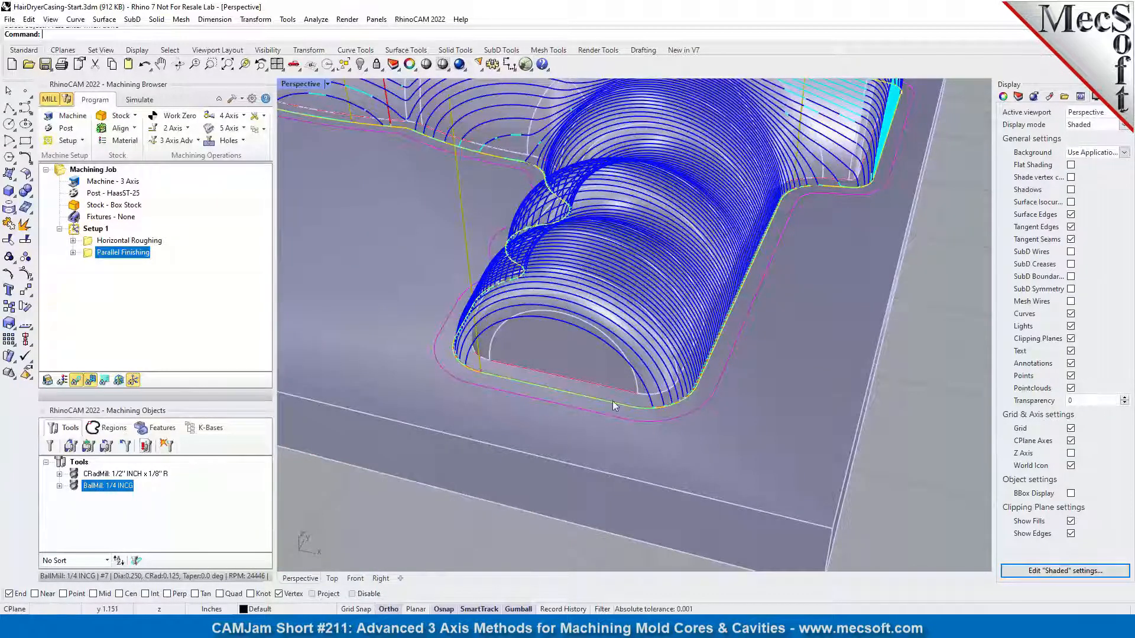
scroll(728, 343, "up", 7)
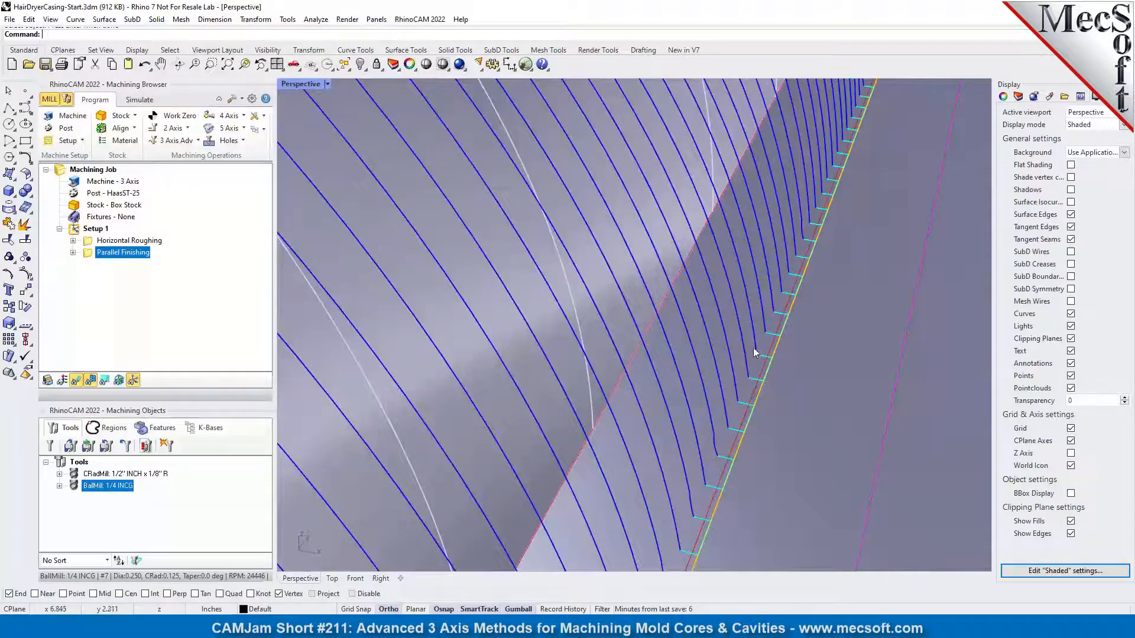
scroll(754, 353, "down", 7)
scroll(841, 293, "down", 3)
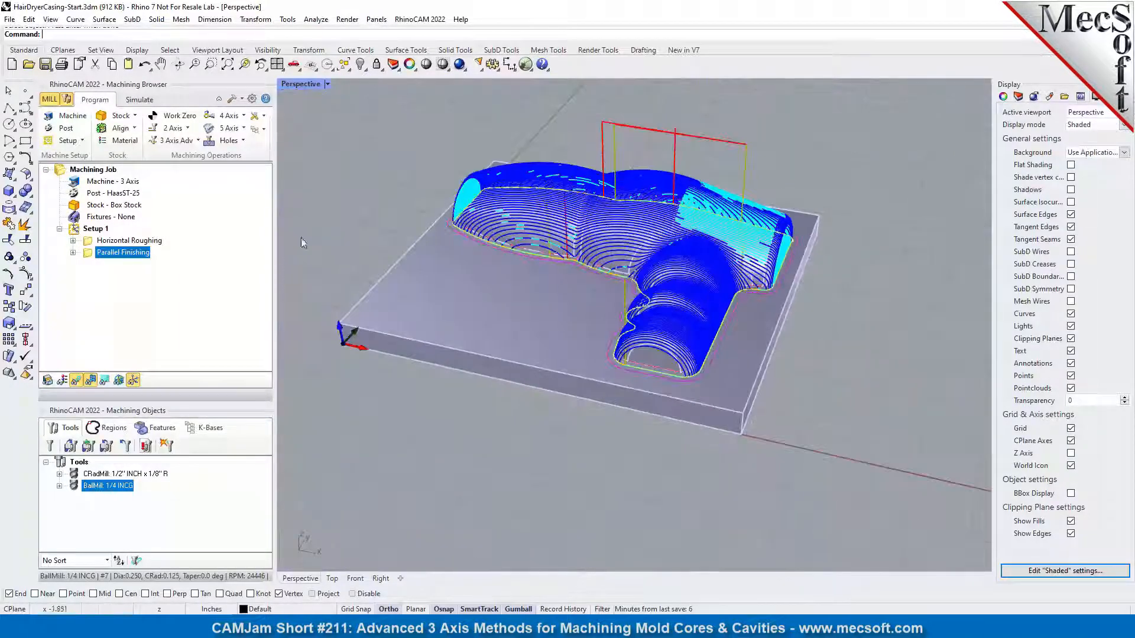
- Duplicate the Parallel Finishing operation and generate the copy with its angle of cuts set to 90
right_click(145, 256)
left_click(187, 478)
double_click(121, 264)
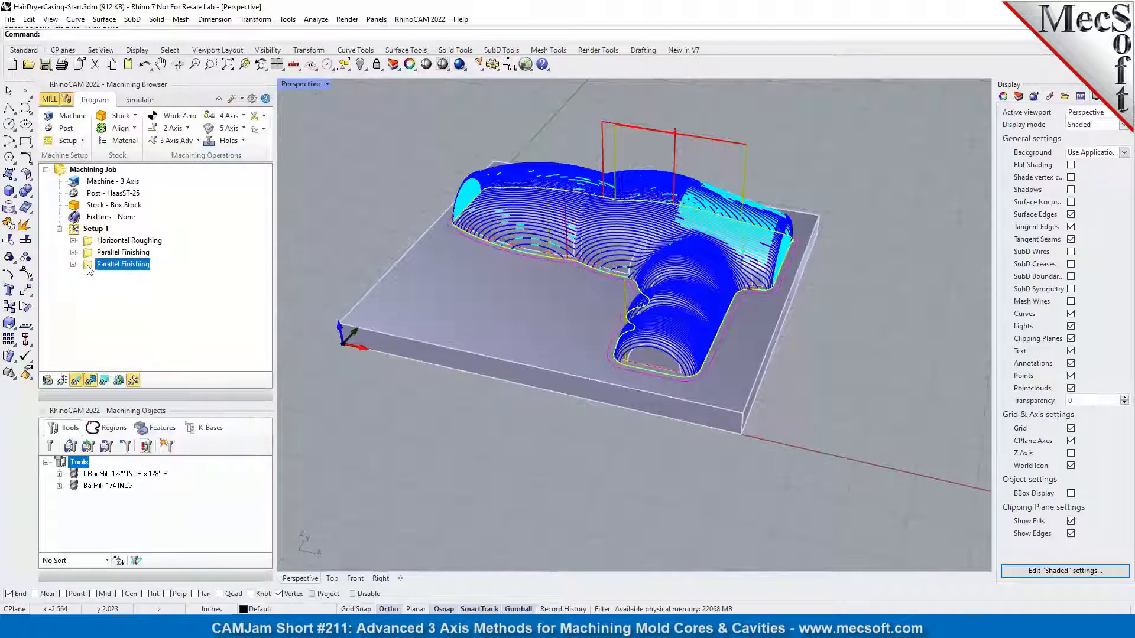
left_click(75, 122)
double_click(142, 290)
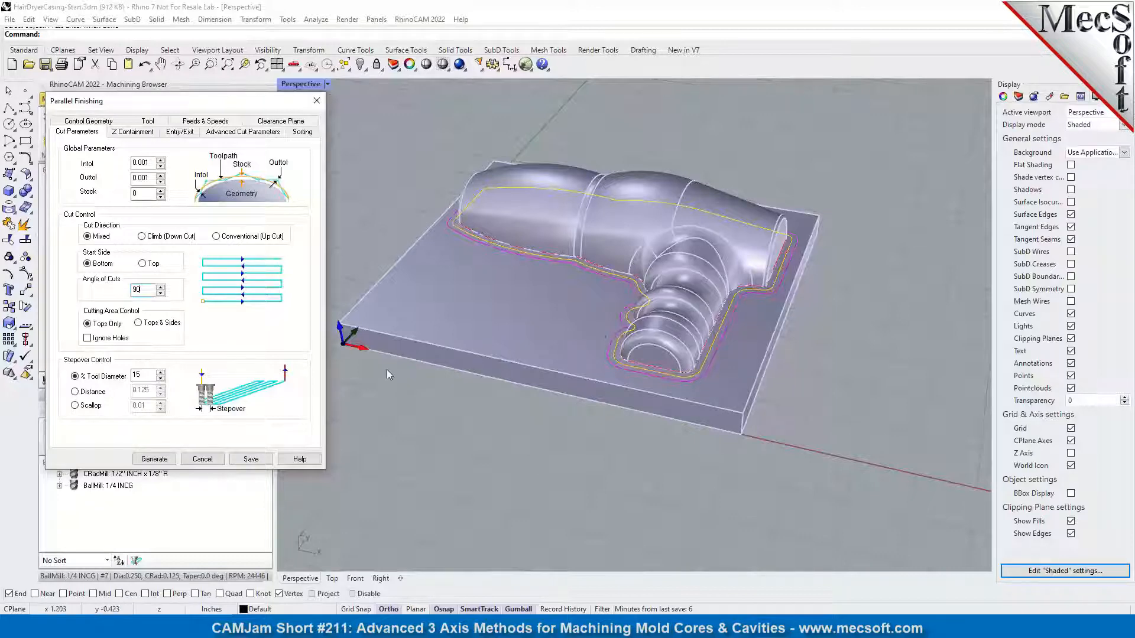
left_click(154, 459)
right_click_drag(721, 263, 743, 248)
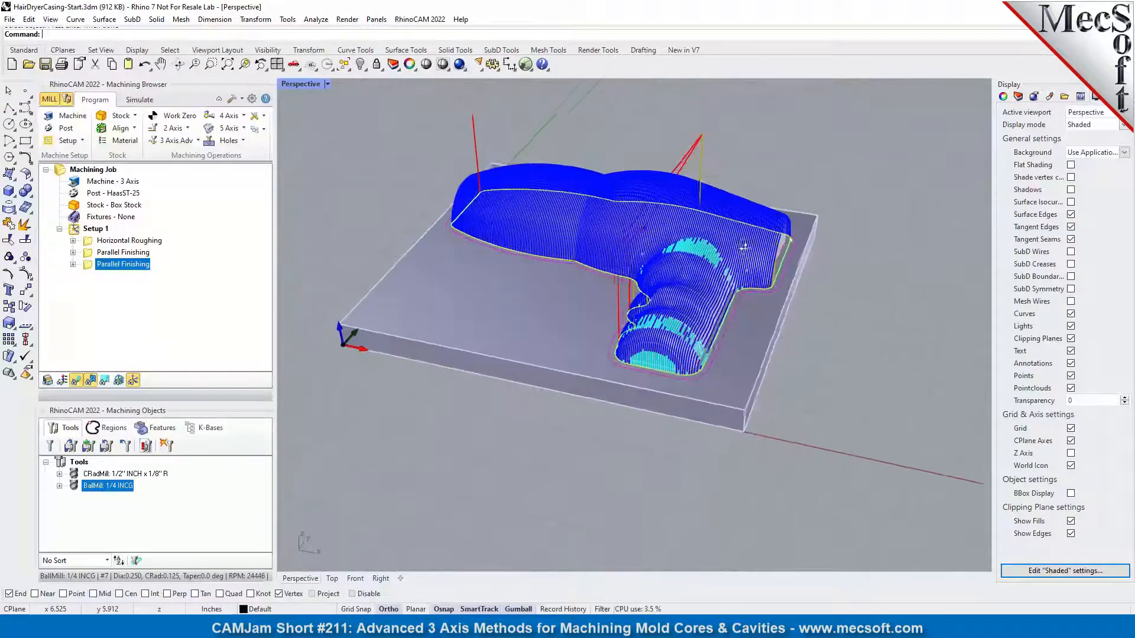
- Hide the toolpath and simulate the first Parallel Finishing operation to the end
left_click(139, 99)
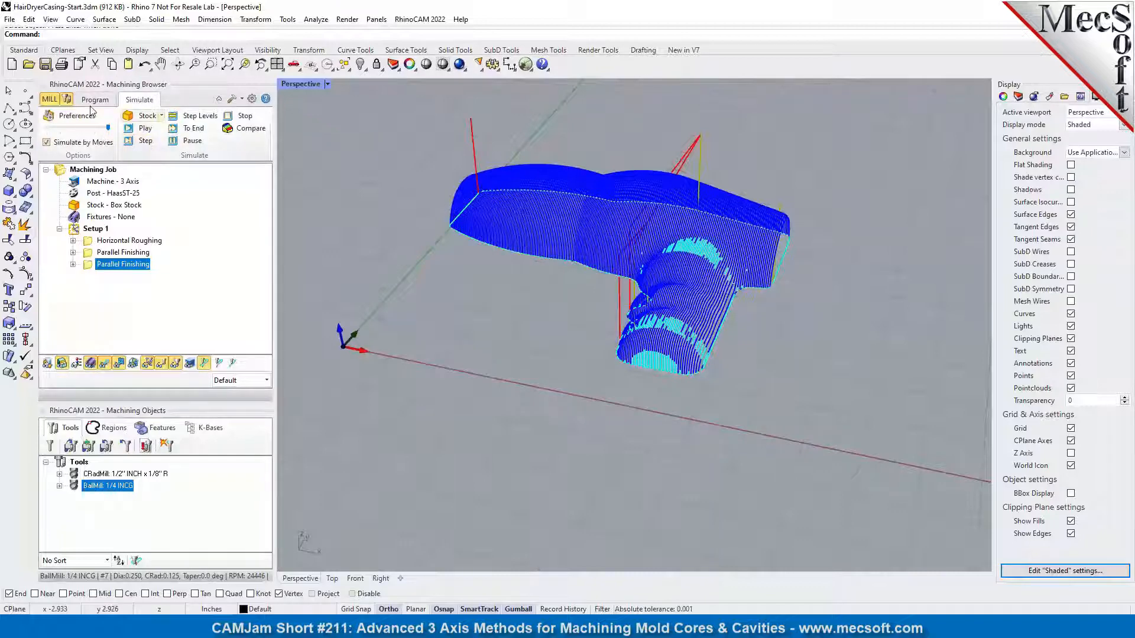
left_click(104, 363)
left_click(119, 253)
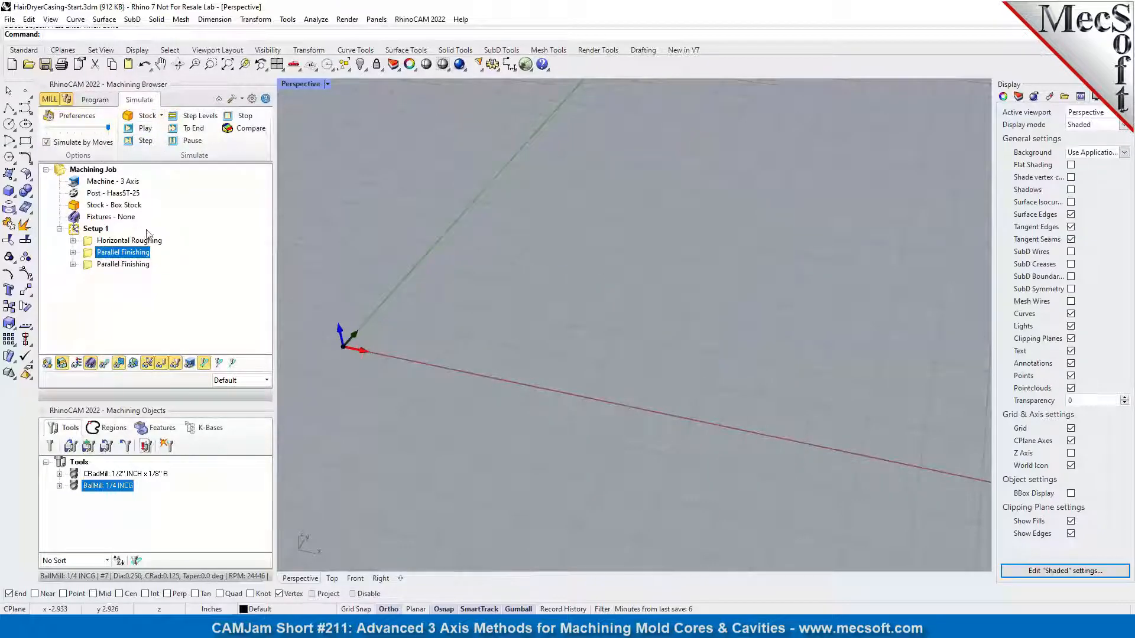
left_click(145, 129)
left_click(194, 129)
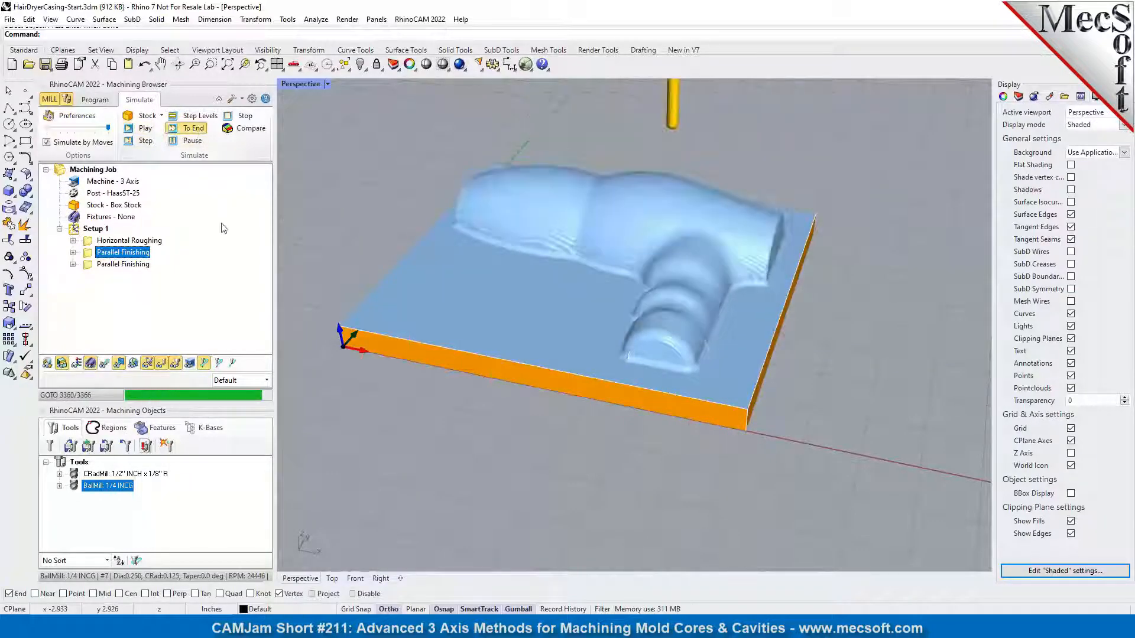
- Simulate the second Parallel Finishing operation to the end, inspect the finished handle surfaces and return to programming
left_click(142, 264)
left_click(145, 128)
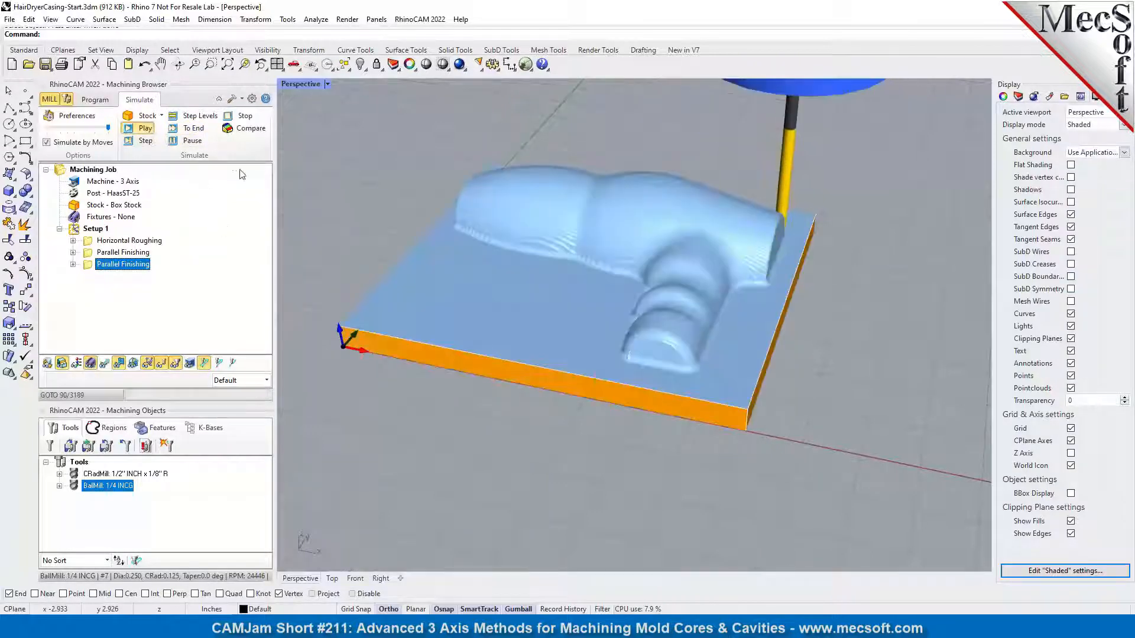
left_click(195, 128)
left_click(195, 128)
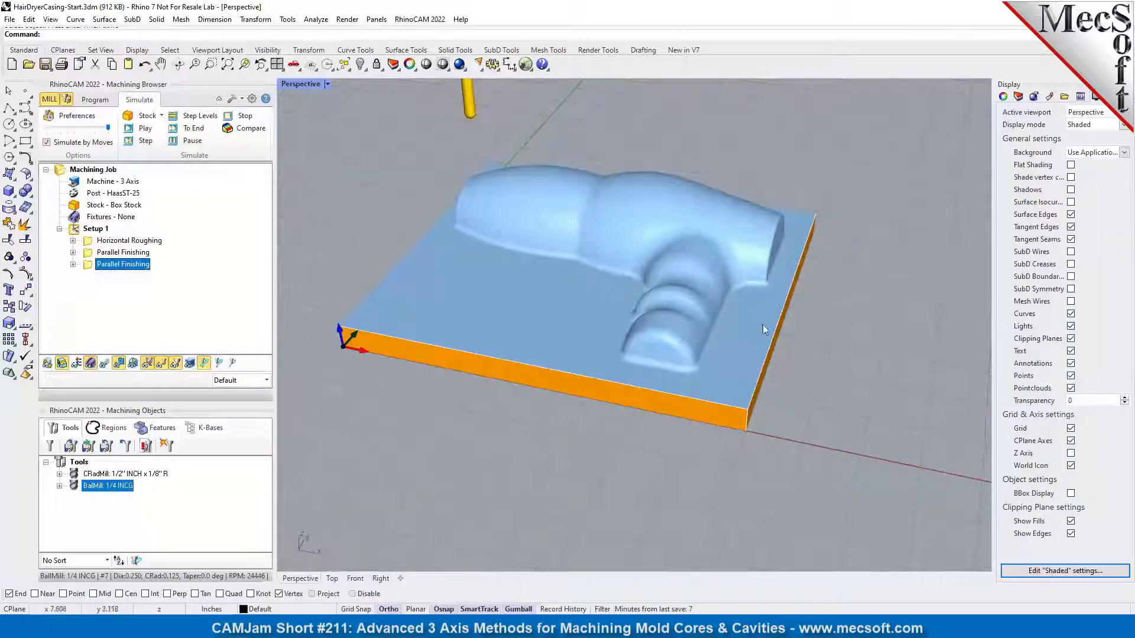
scroll(738, 319, "up", 3)
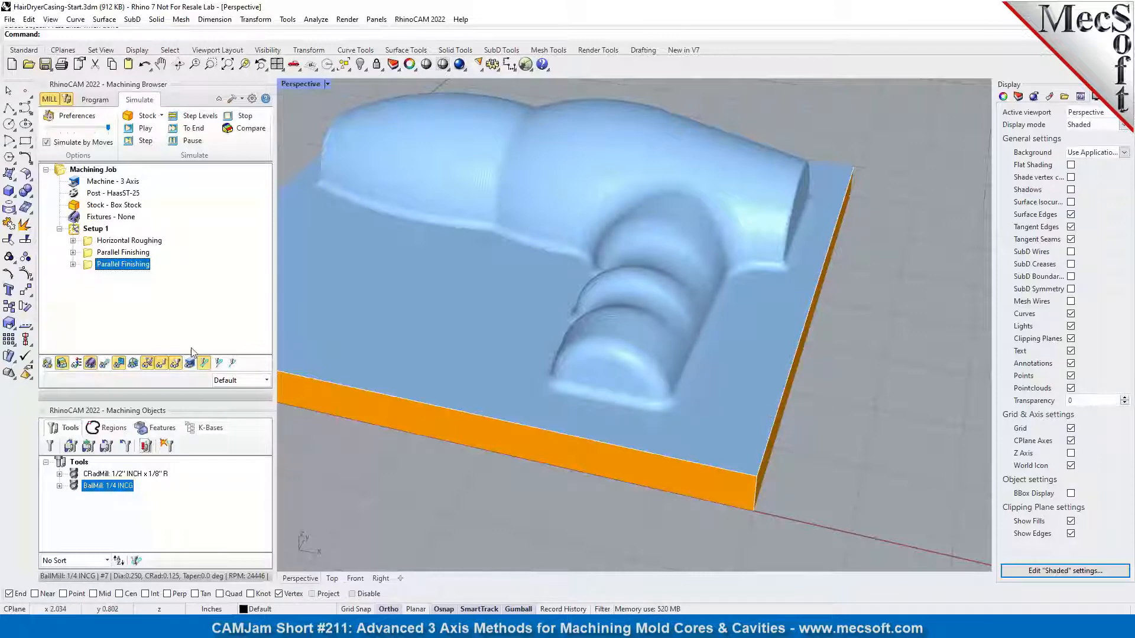
left_click(94, 100)
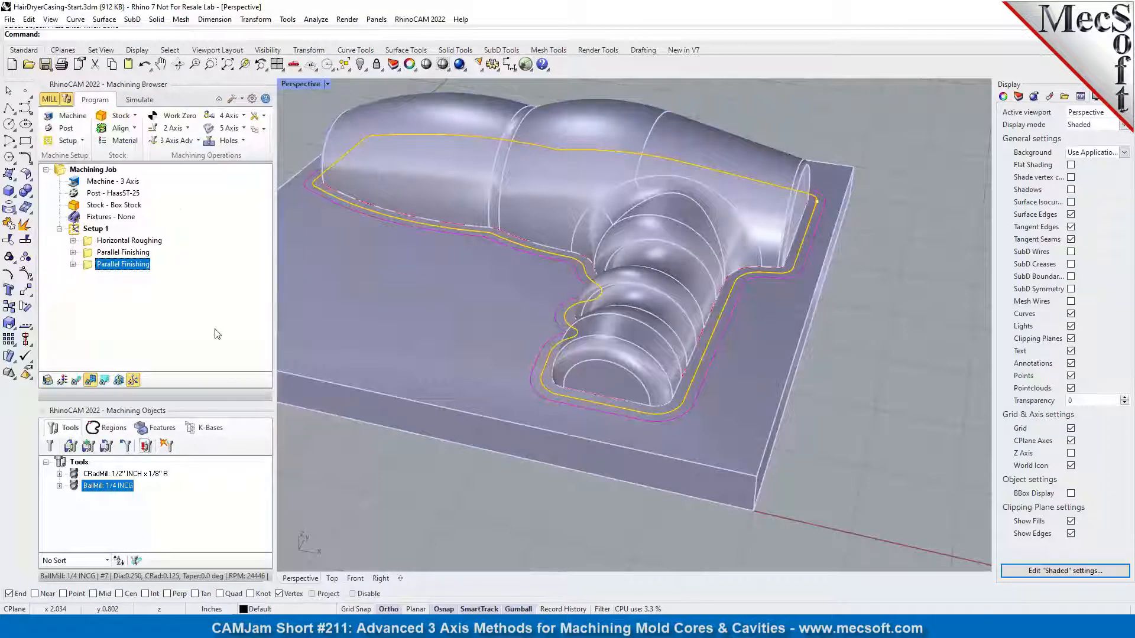
- Start a 2 1/2 Axis Profiling operation and pick the inner of the two offset curves around the casing base as its machining region
left_click(173, 128)
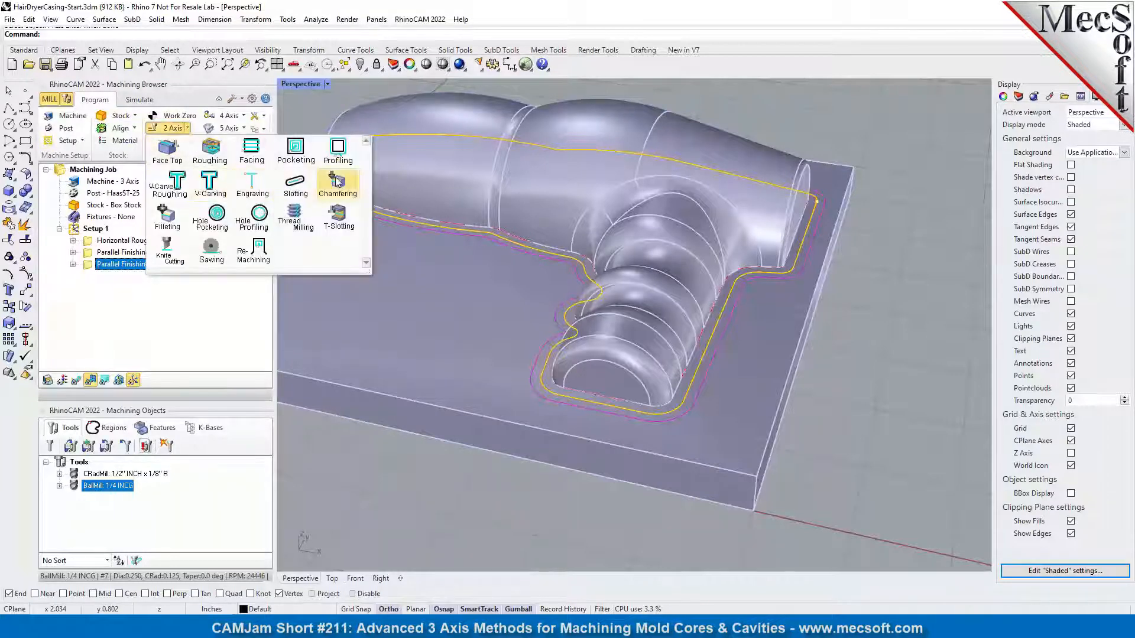
left_click(337, 151)
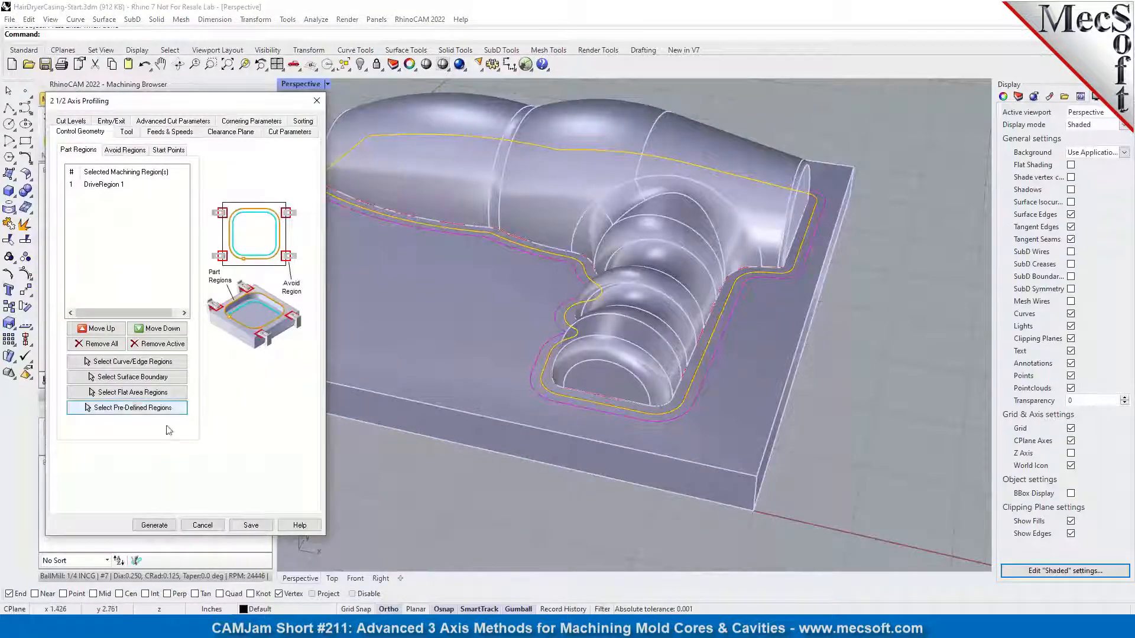
left_click(132, 361)
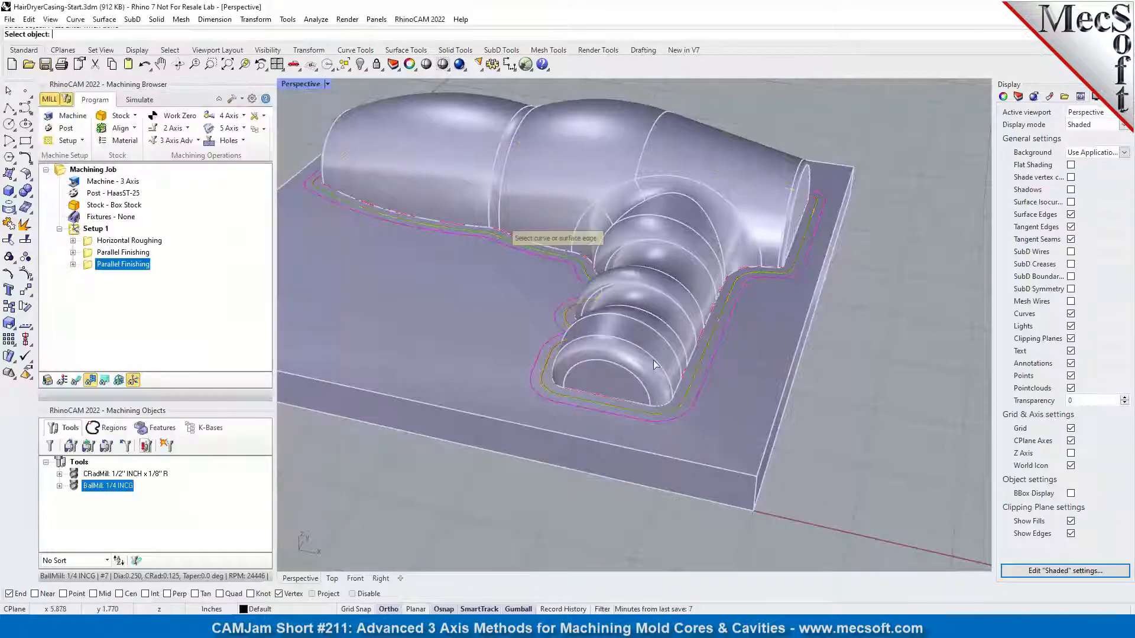
scroll(722, 292, "up", 10)
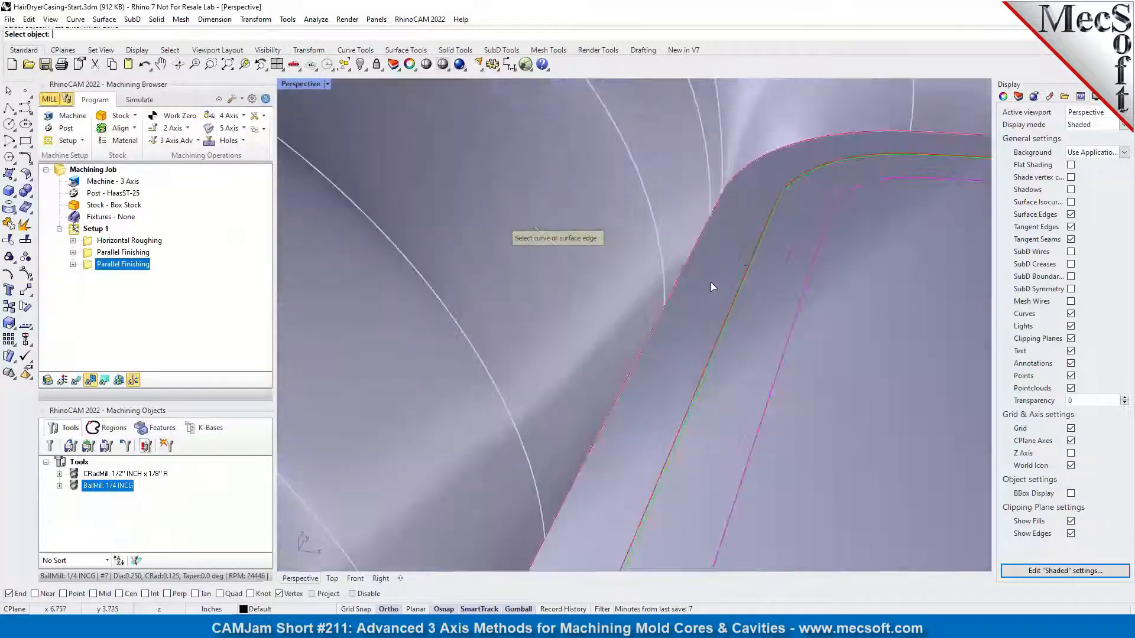
scroll(711, 283, "up", 3)
left_click(772, 308)
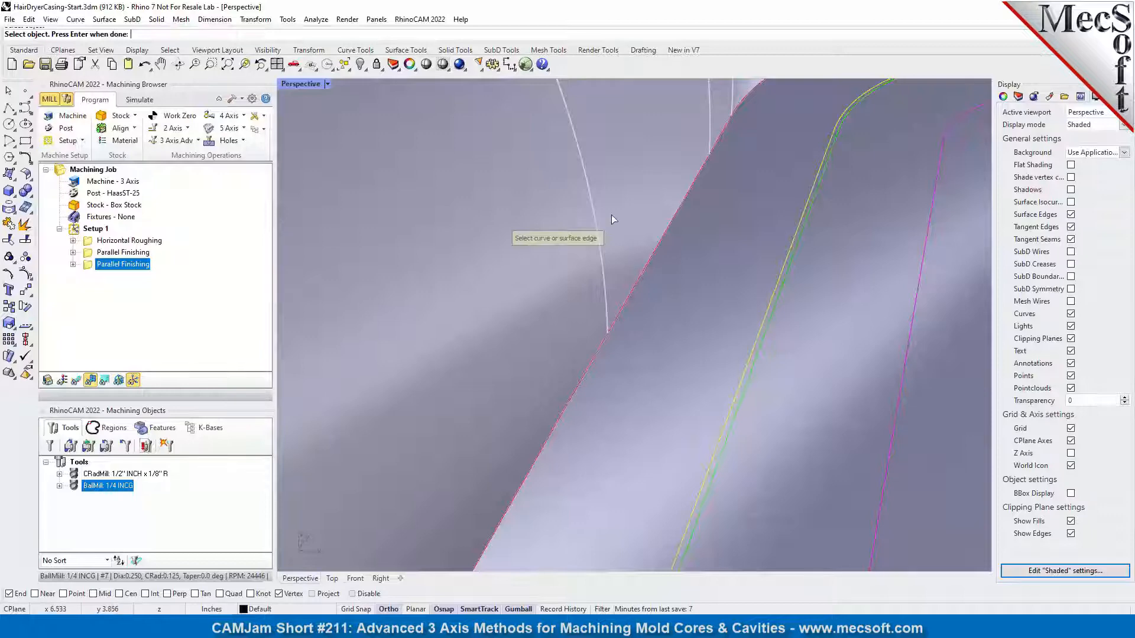
scroll(713, 327, "down", 5)
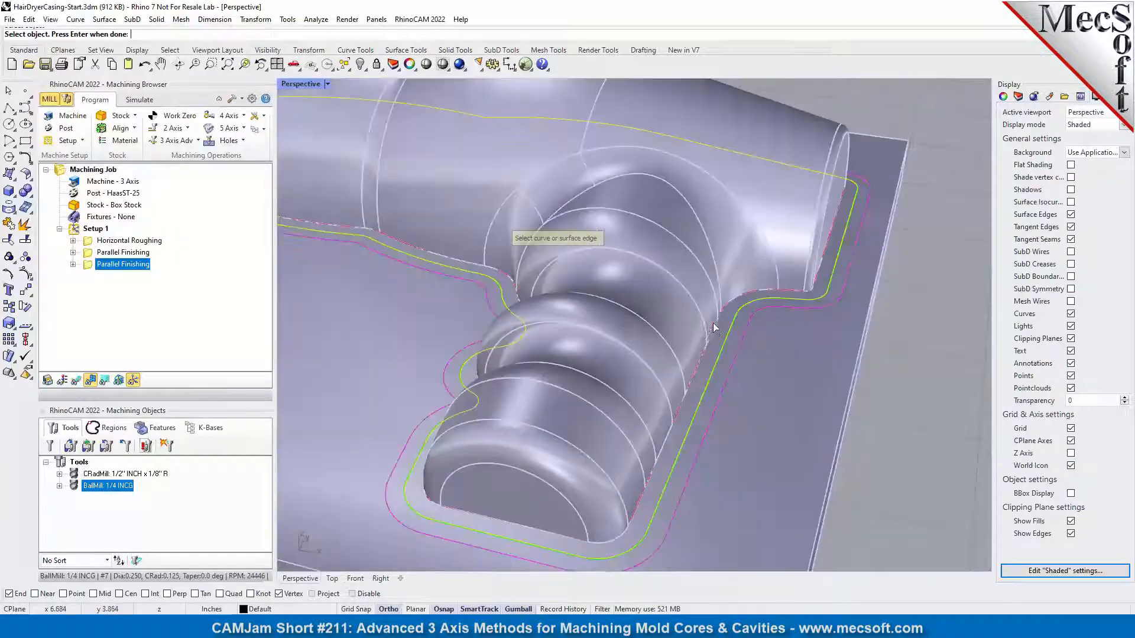
scroll(714, 327, "down", 4)
right_click(932, 351)
- Assign the CRadMill 1/2" INCH x 1/8" R tool, determine the cutting side using the 3D model, and locate the cut geometry at bottom
left_click(129, 134)
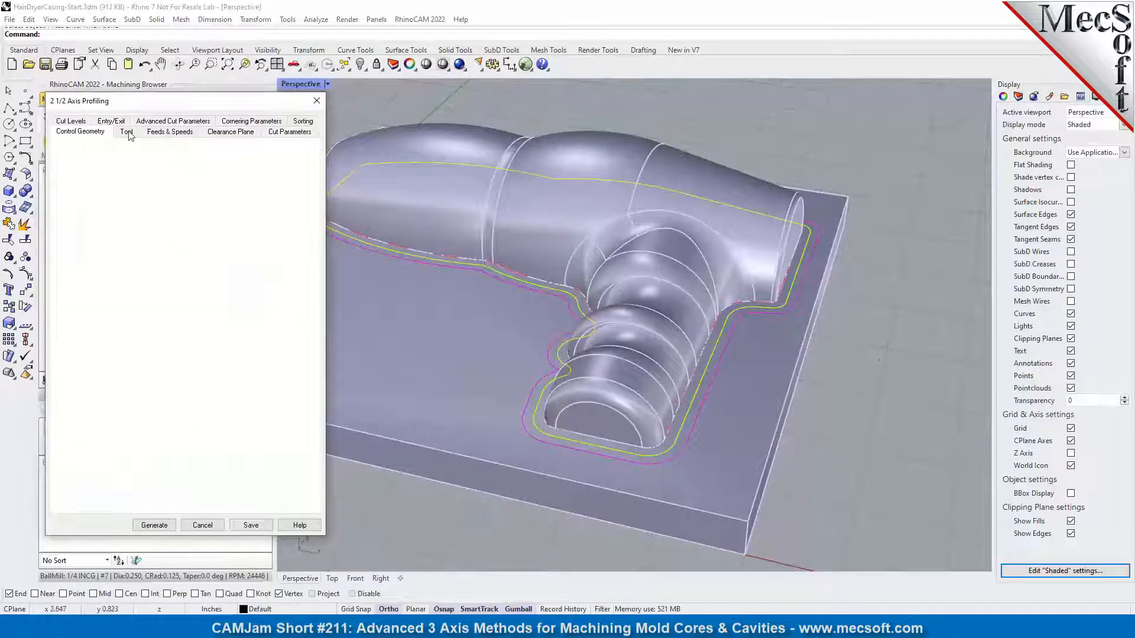
left_click(145, 166)
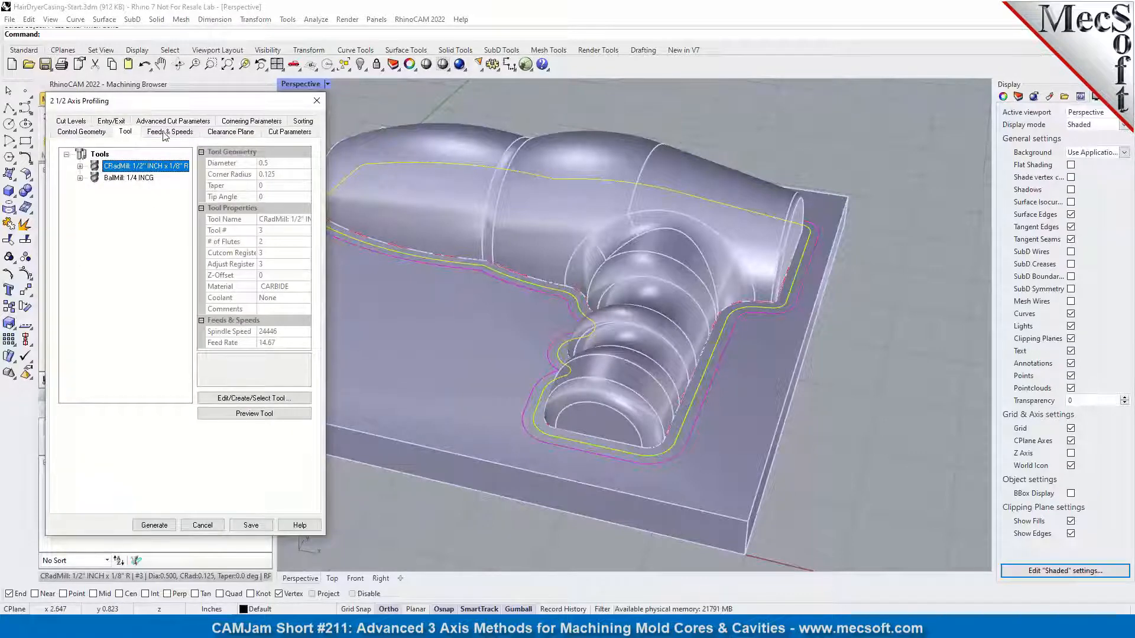
left_click(276, 132)
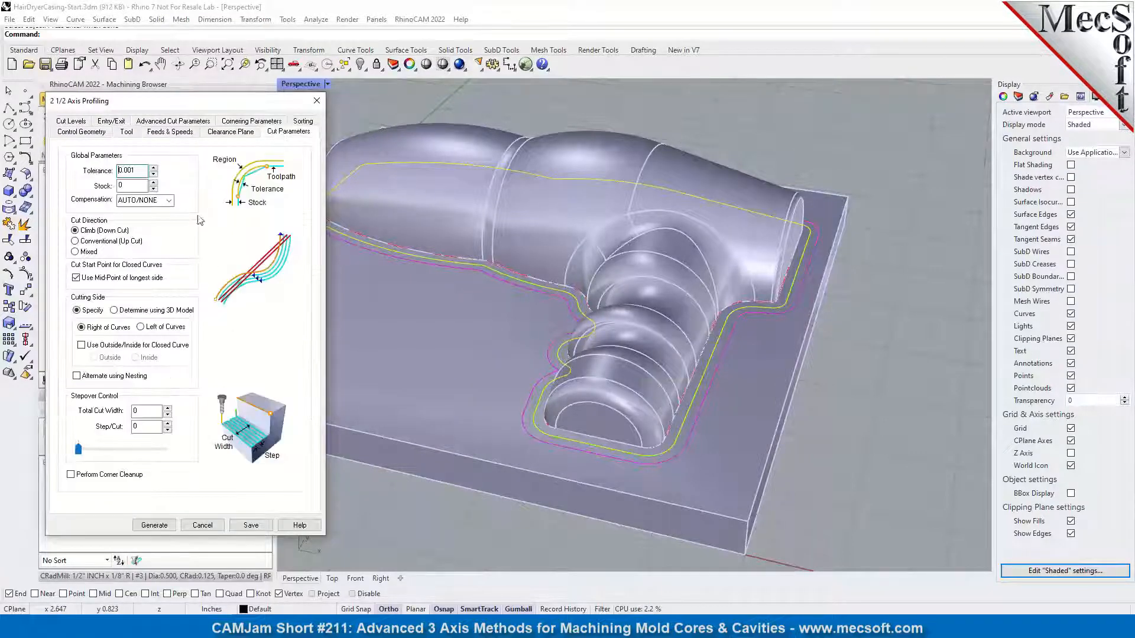
left_click(114, 311)
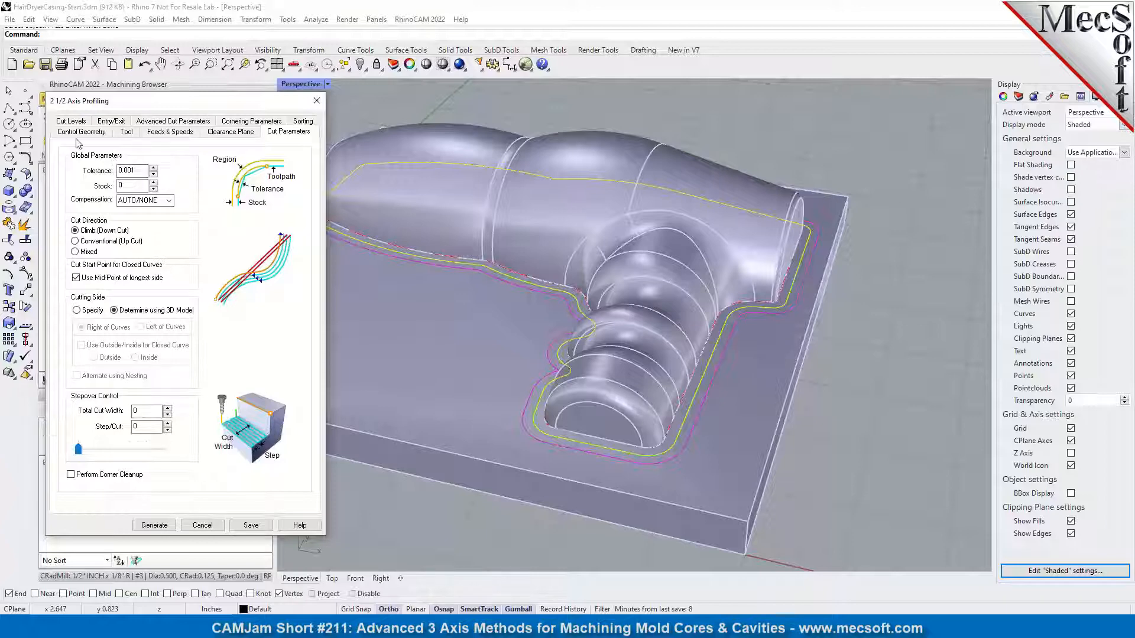
left_click(72, 121)
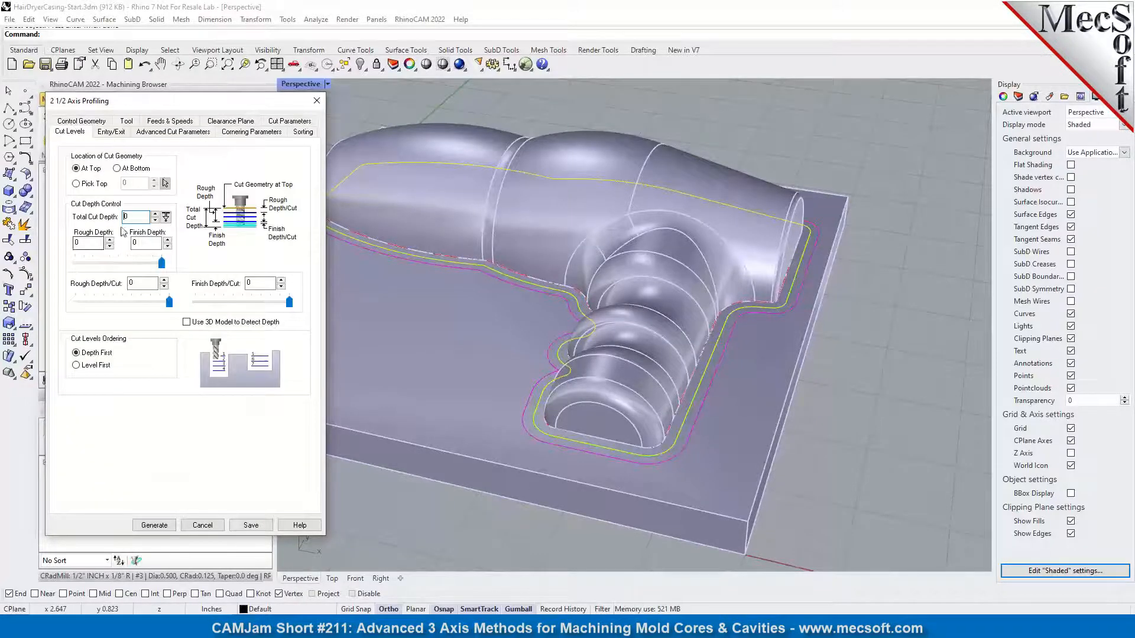
left_click(119, 169)
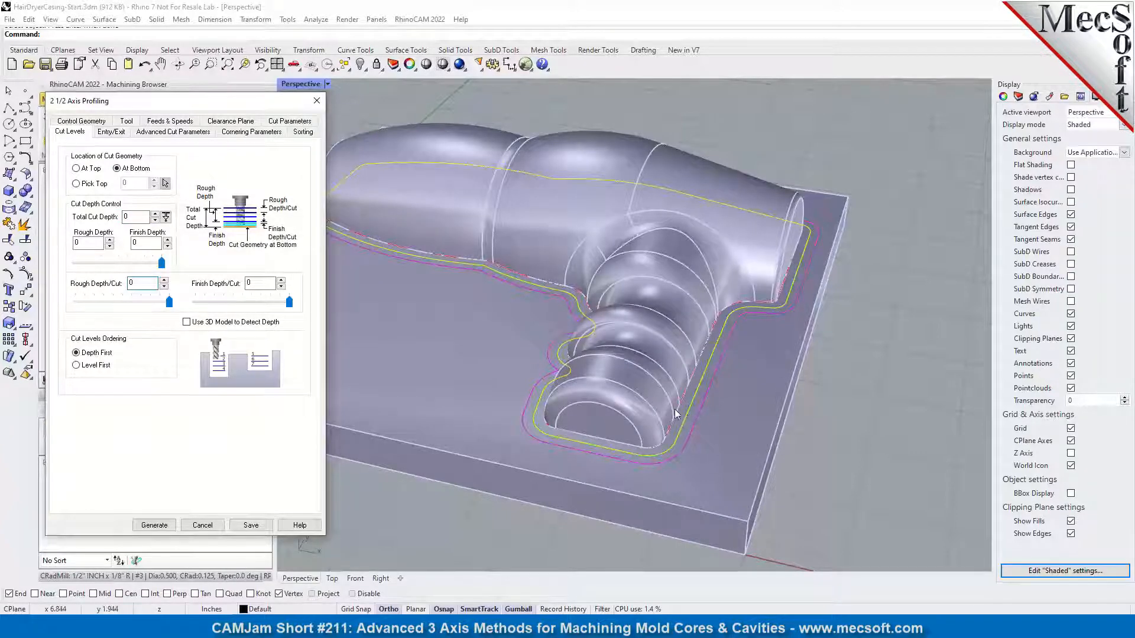
- Set the profiling entry to Along Path with an angle of 5 and a height of 0.1, and the exit motion to None
left_click(110, 132)
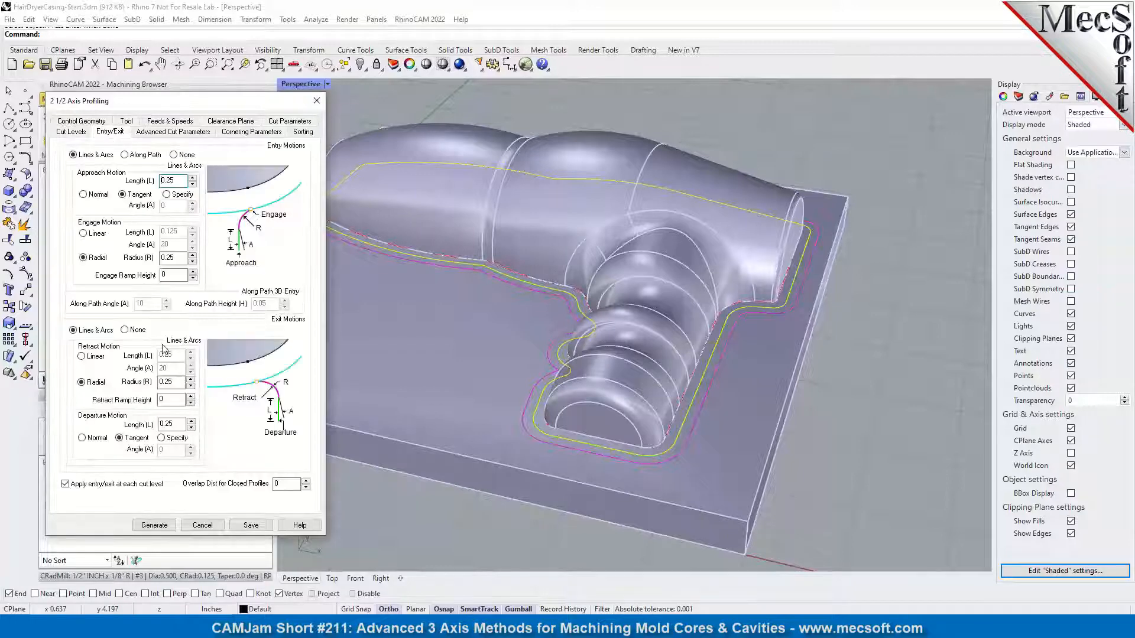
left_click(125, 155)
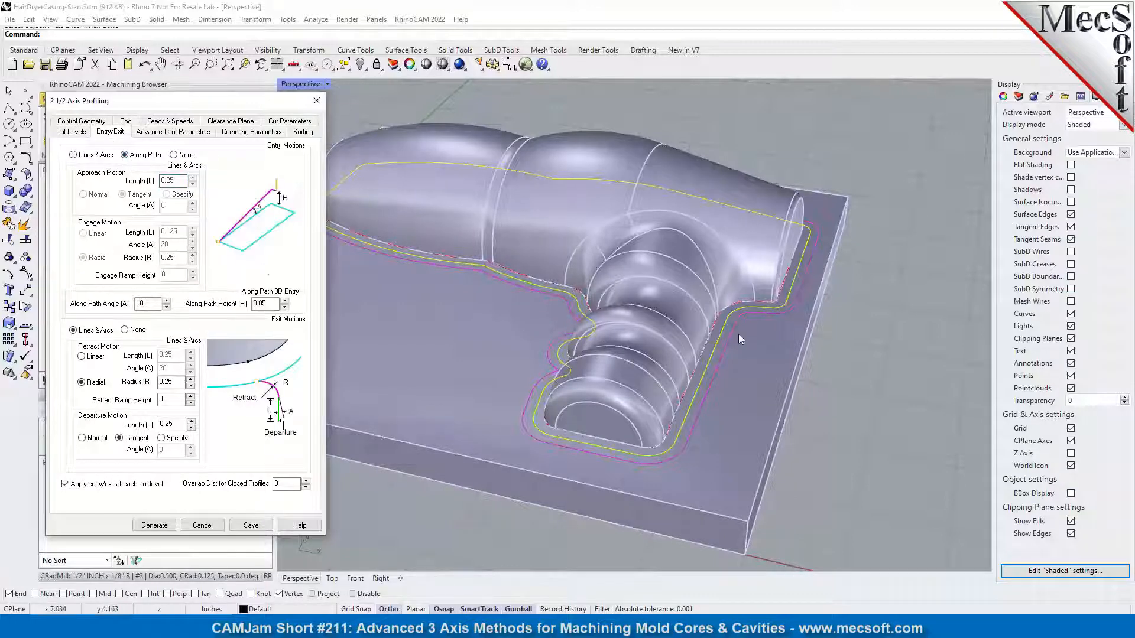
double_click(148, 304)
type("5")
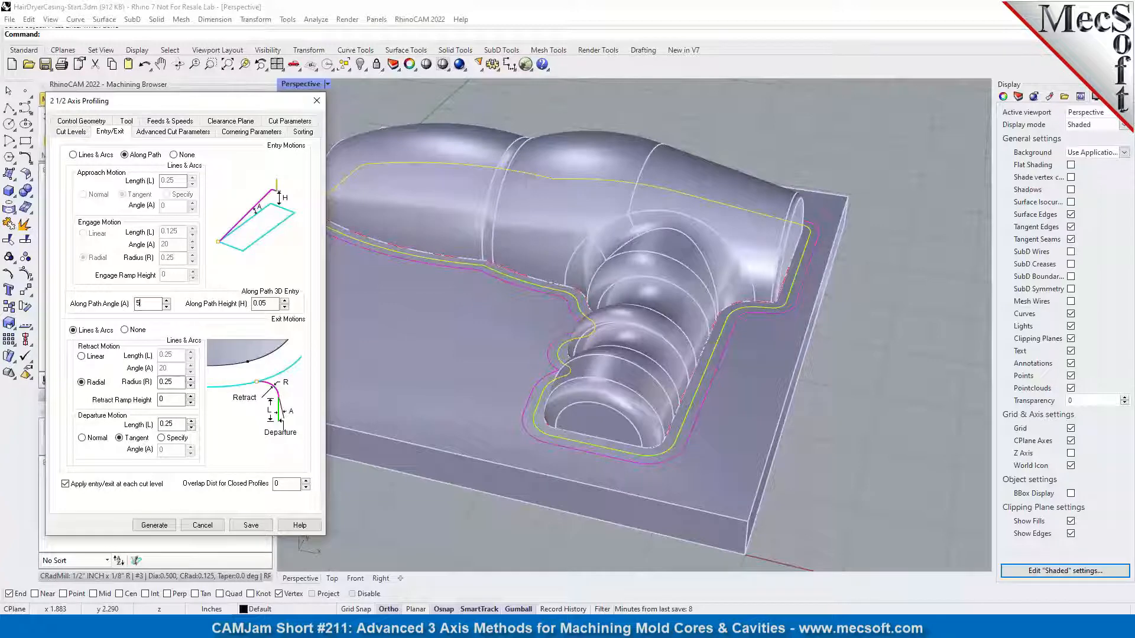
double_click(259, 304)
type("0.1")
left_click(125, 330)
- Generate the profiling operation with arc fitting enabled and default cornering, and show its toolpath around the casing
left_click(168, 131)
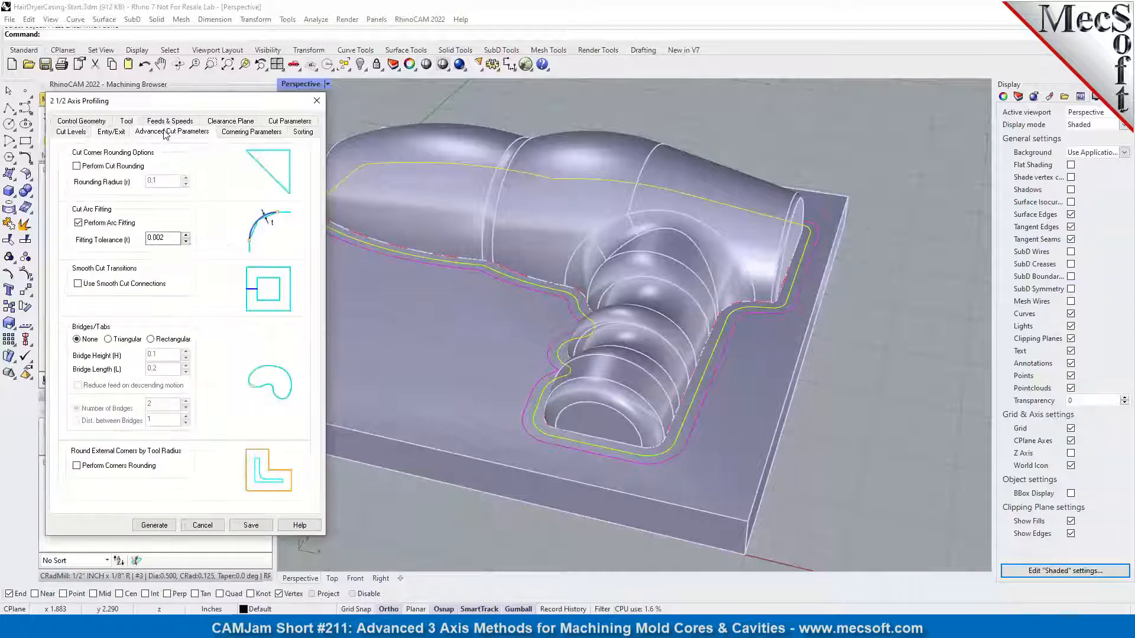
left_click(167, 239)
left_click(256, 132)
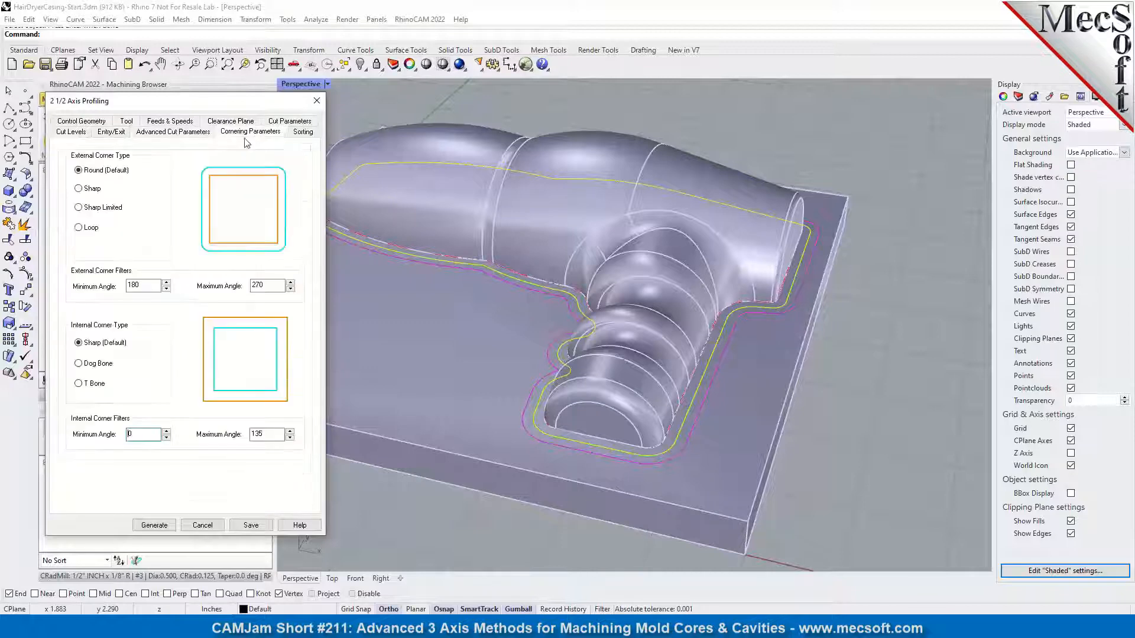
left_click(154, 526)
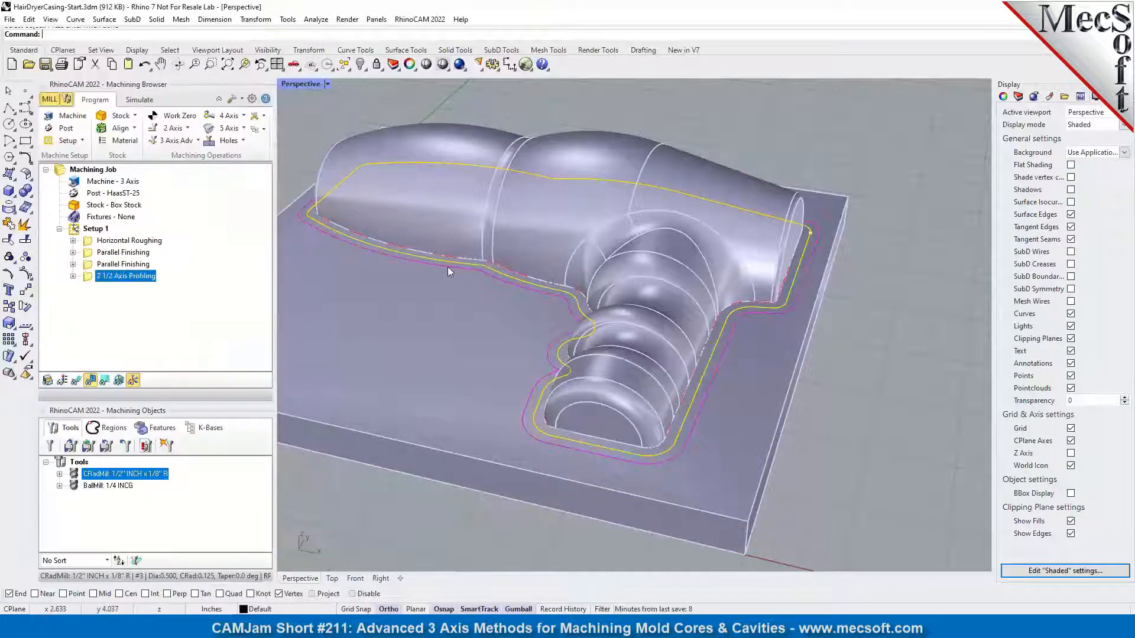
left_click(74, 381)
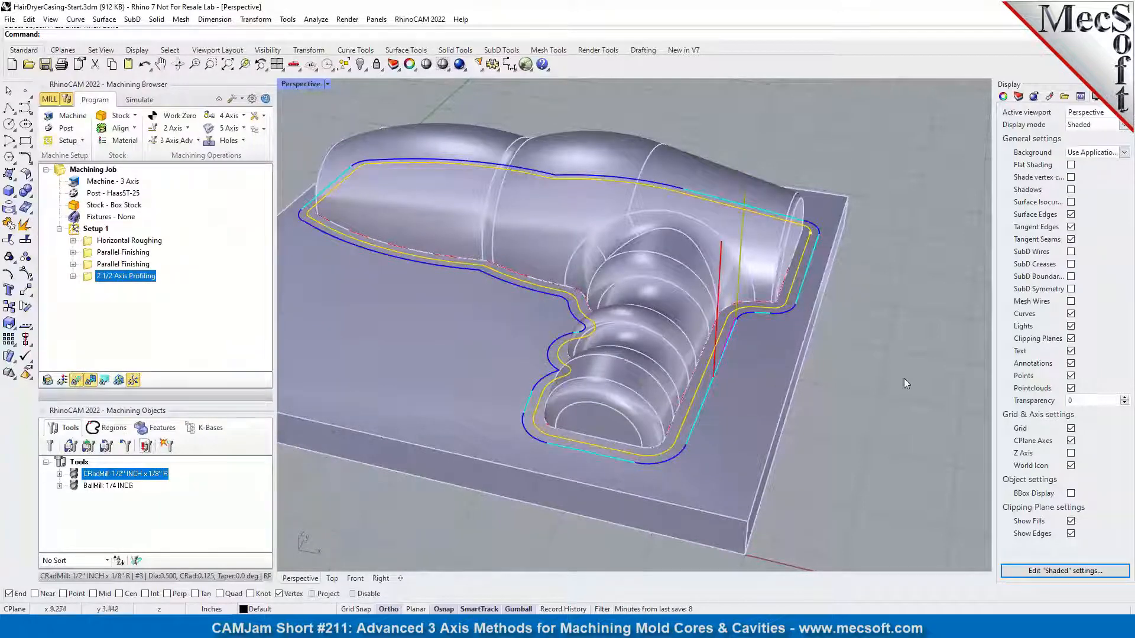
right_click_drag(629, 437, 641, 392)
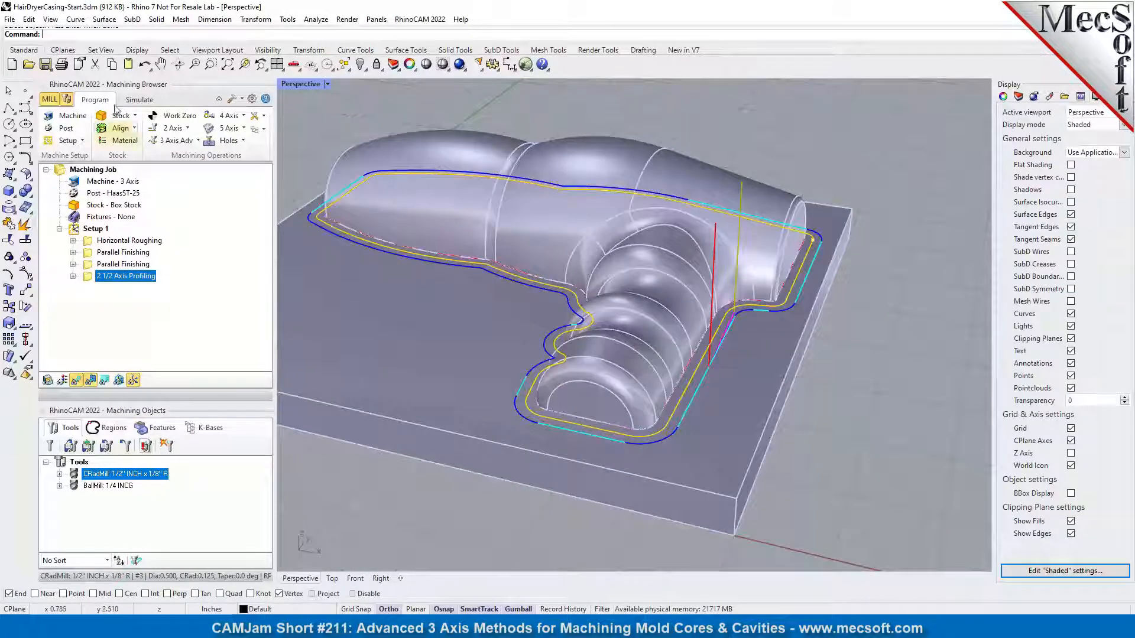
- Simulate the 2 1/2 Axis Profiling operation and inspect the cut stock around the casing base from several sides
left_click(139, 100)
left_click(143, 128)
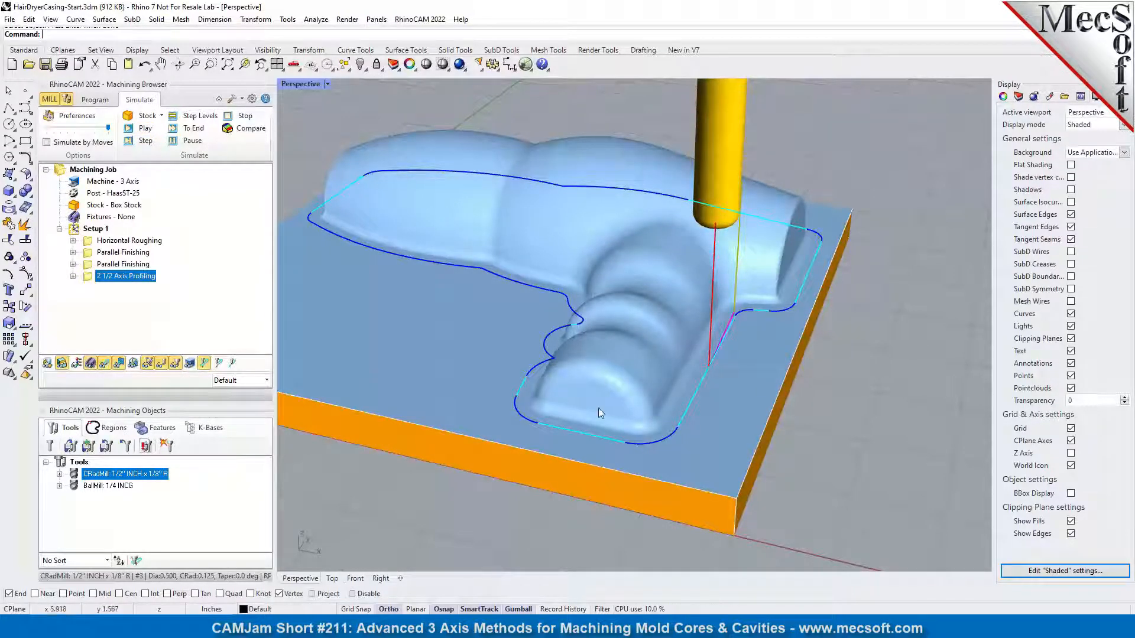
right_click_drag(593, 429, 520, 408)
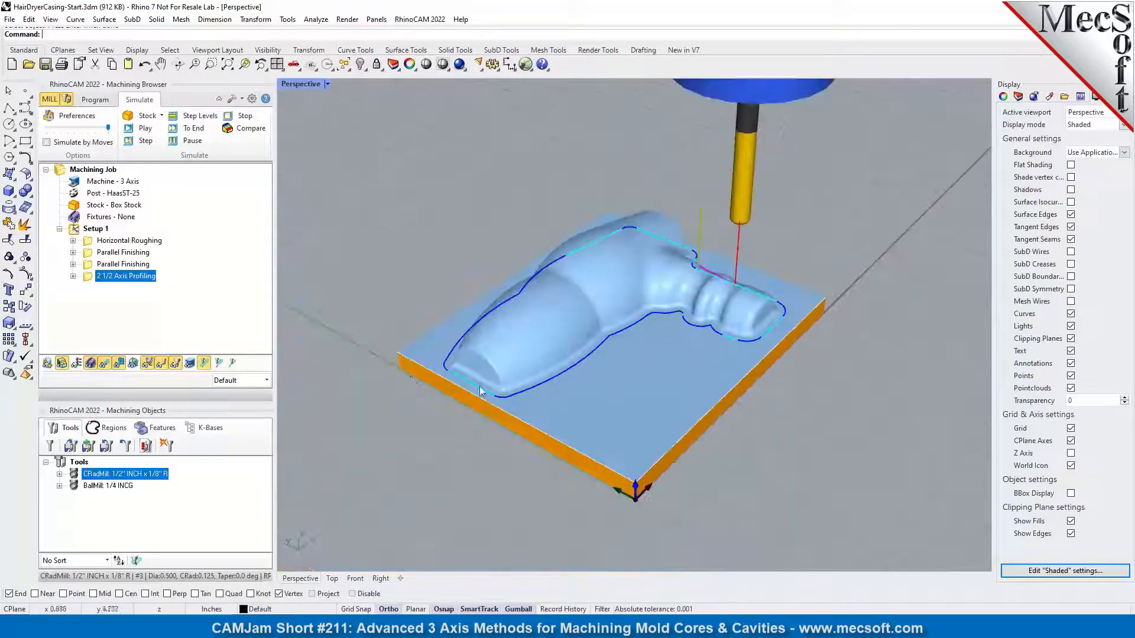
mouse_move(653, 326)
right_mouse_down()
mouse_move(585, 336)
mouse_move(465, 319)
mouse_move(652, 312)
right_mouse_up()
scroll(625, 324, "up", 4)
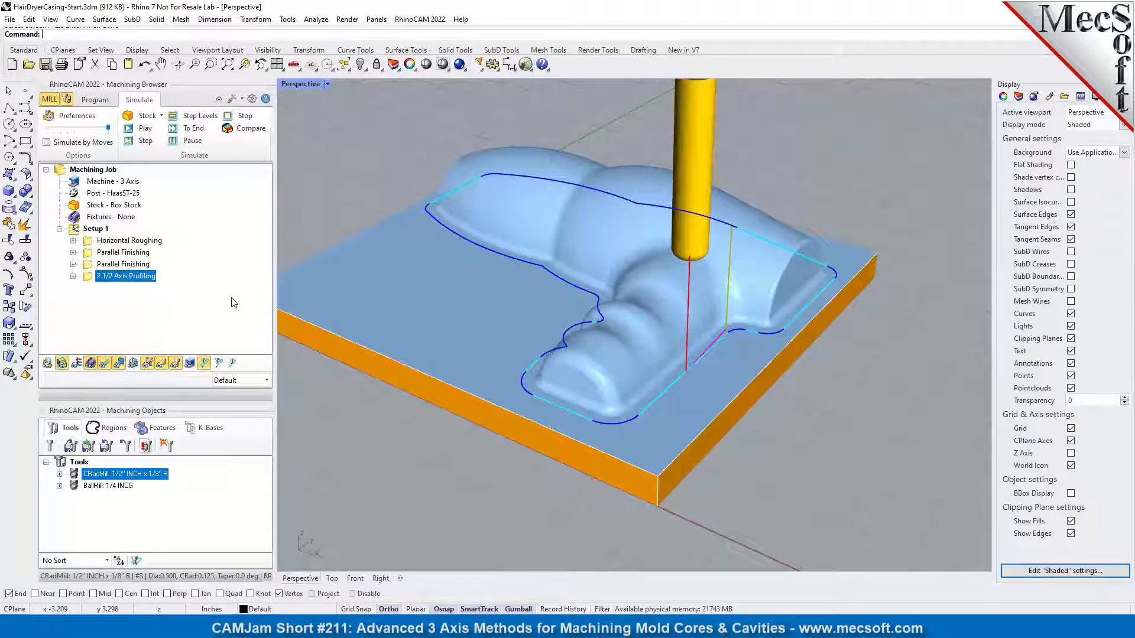
- Start a new Horizontal Roughing operation and replace its machining region with the outer offset curve around the casing
left_click(95, 100)
left_click(177, 144)
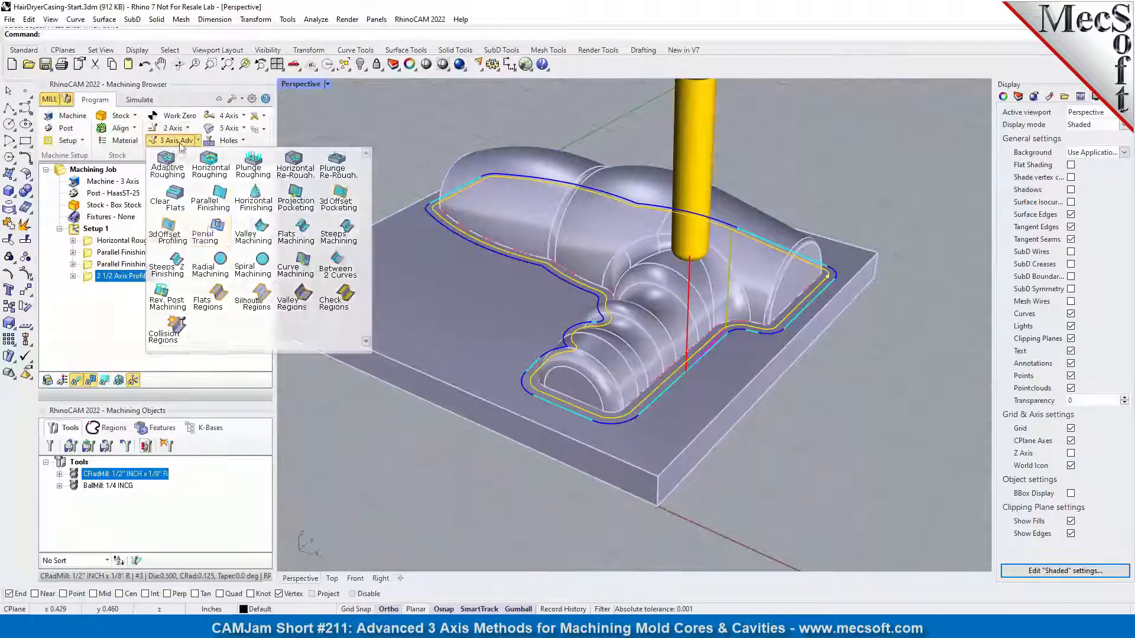
left_click(211, 166)
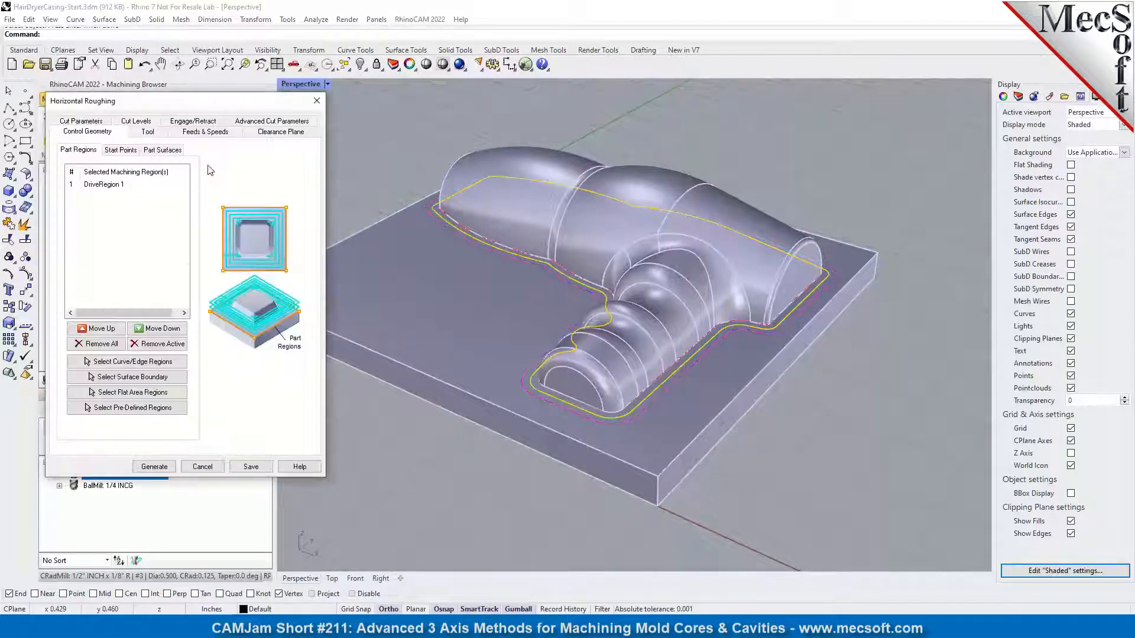
left_click(96, 343)
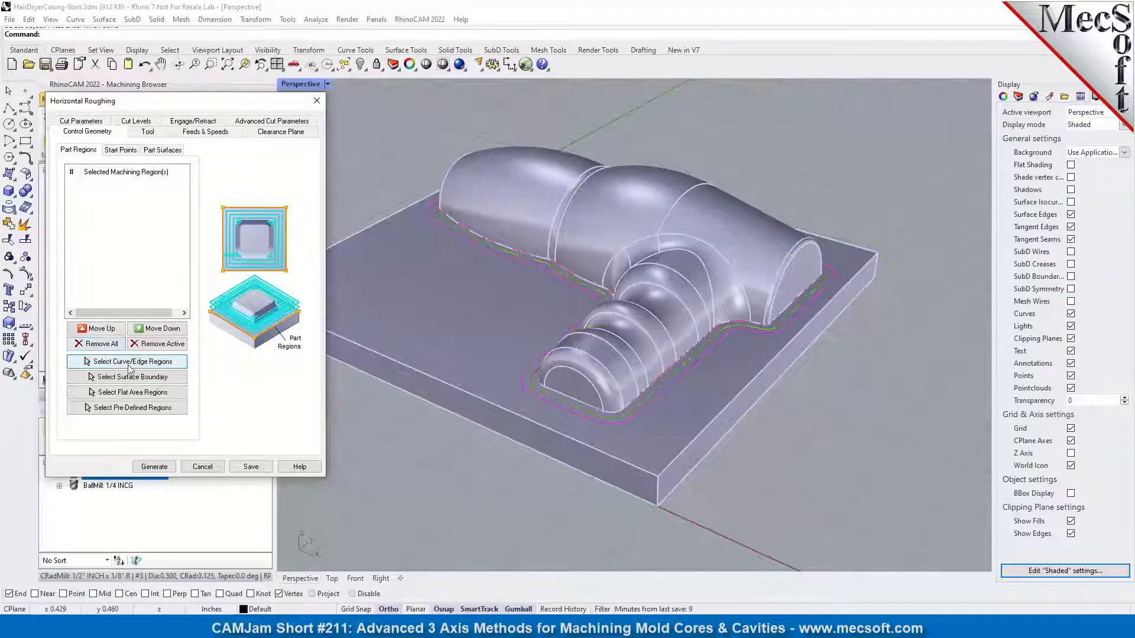
left_click(130, 362)
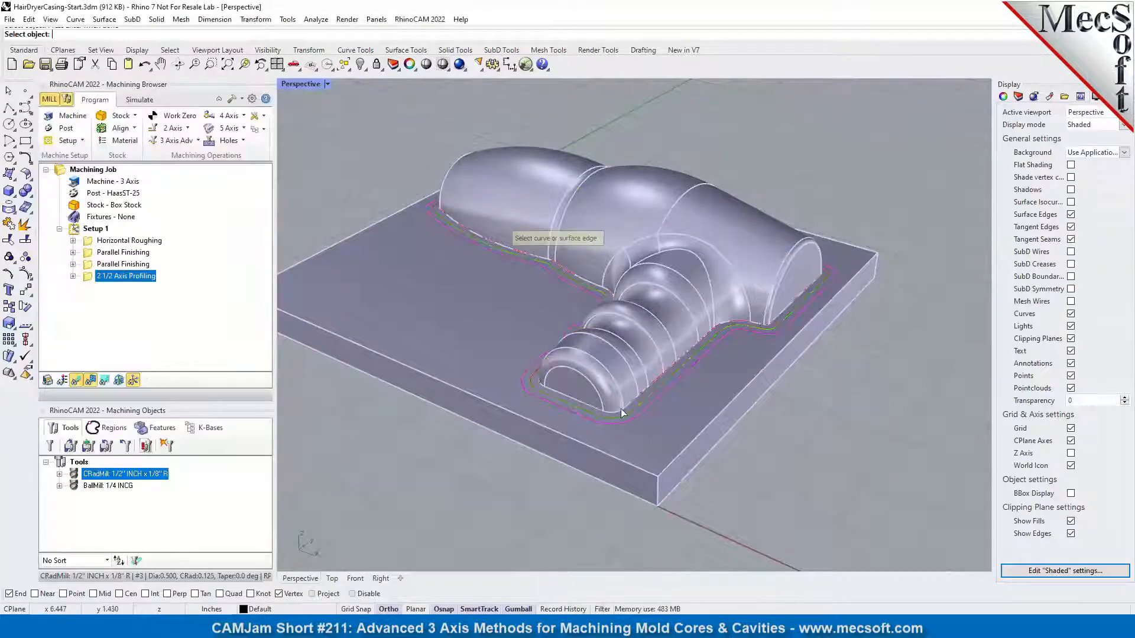
left_click(700, 360)
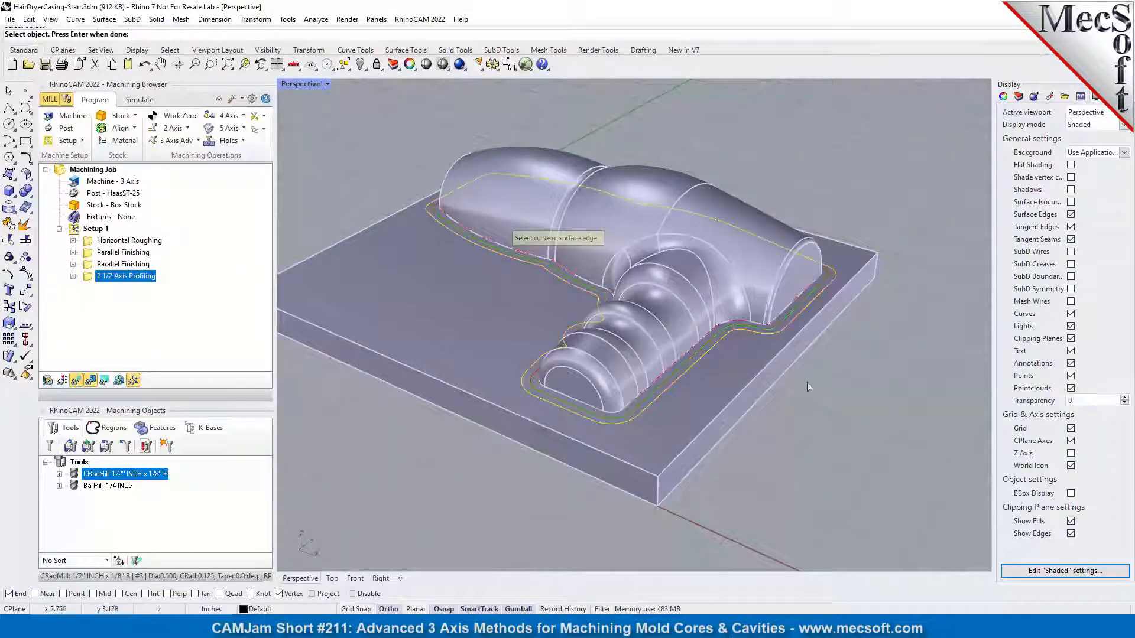
key("Return")
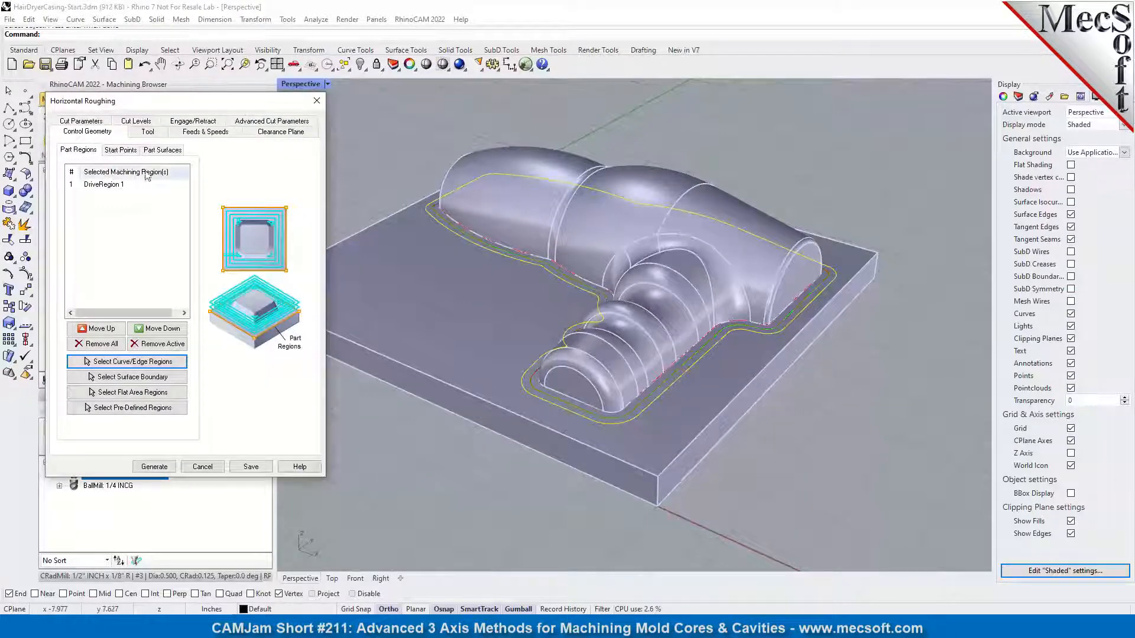
- Clear the Horizontal Roughing machining regions and reselect the outer offset curve around the casing as its only region
left_click(148, 131)
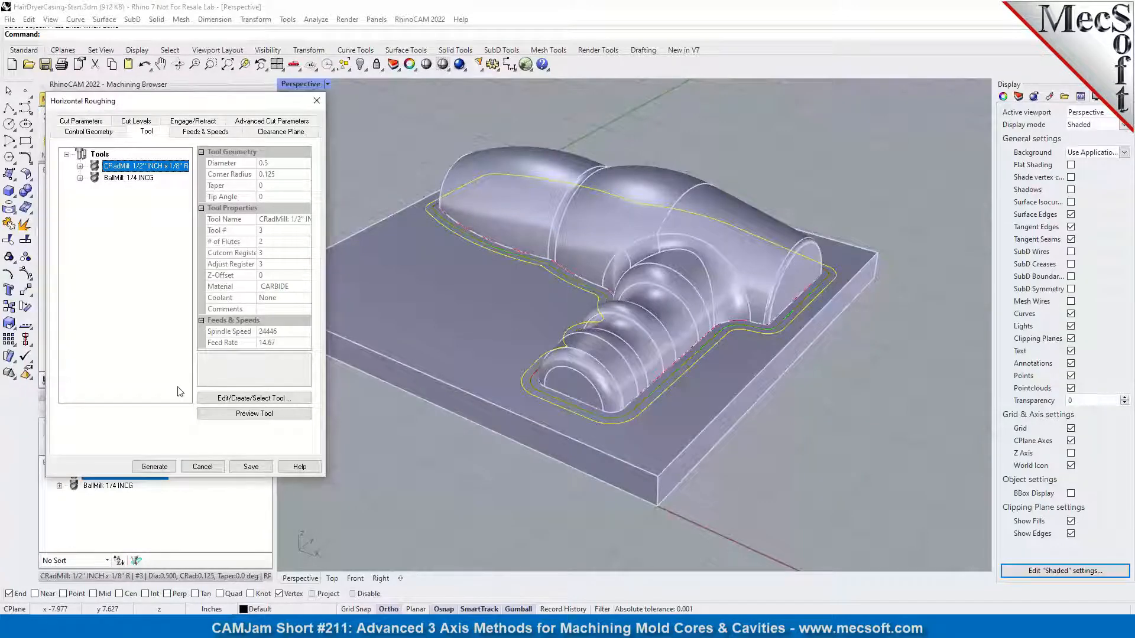
scroll(672, 382, "up", 3)
left_click(109, 134)
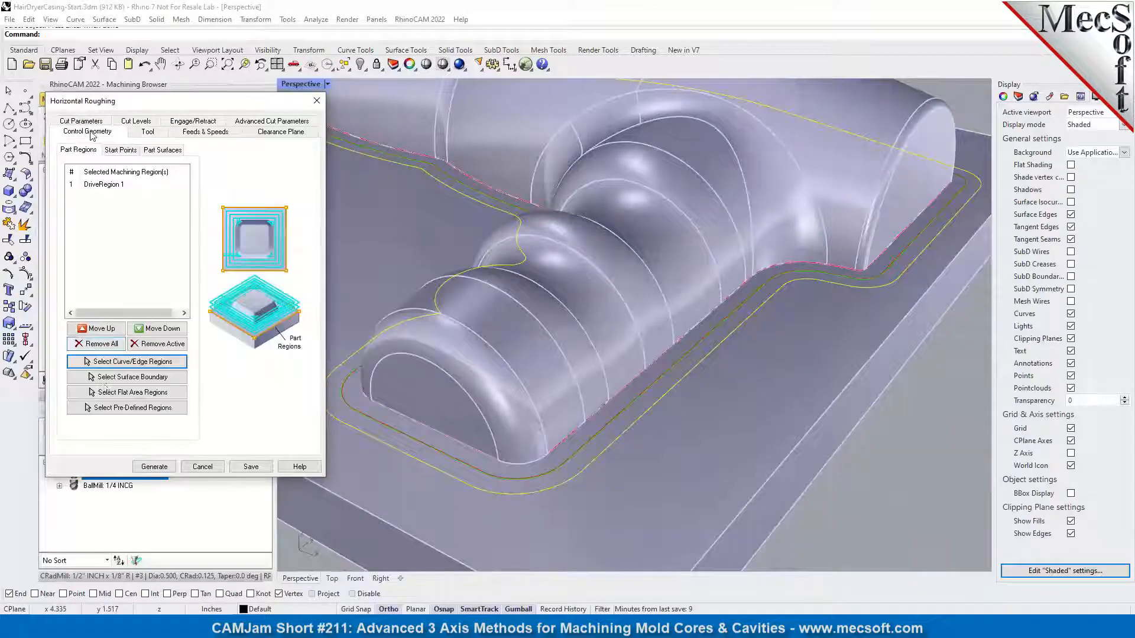
left_click(101, 344)
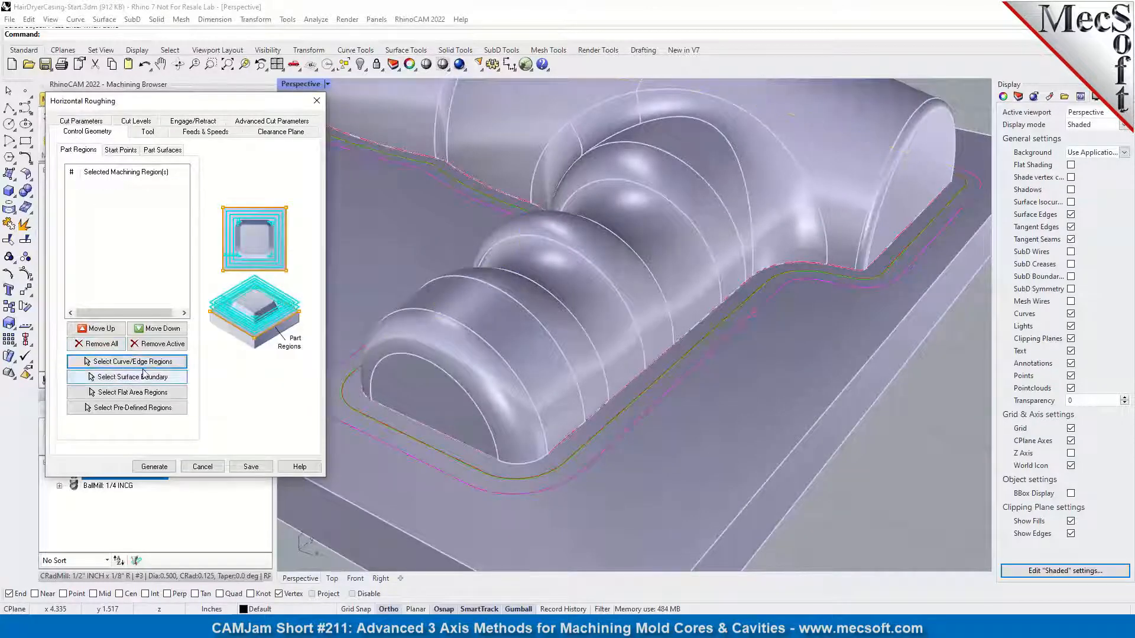
left_click(133, 363)
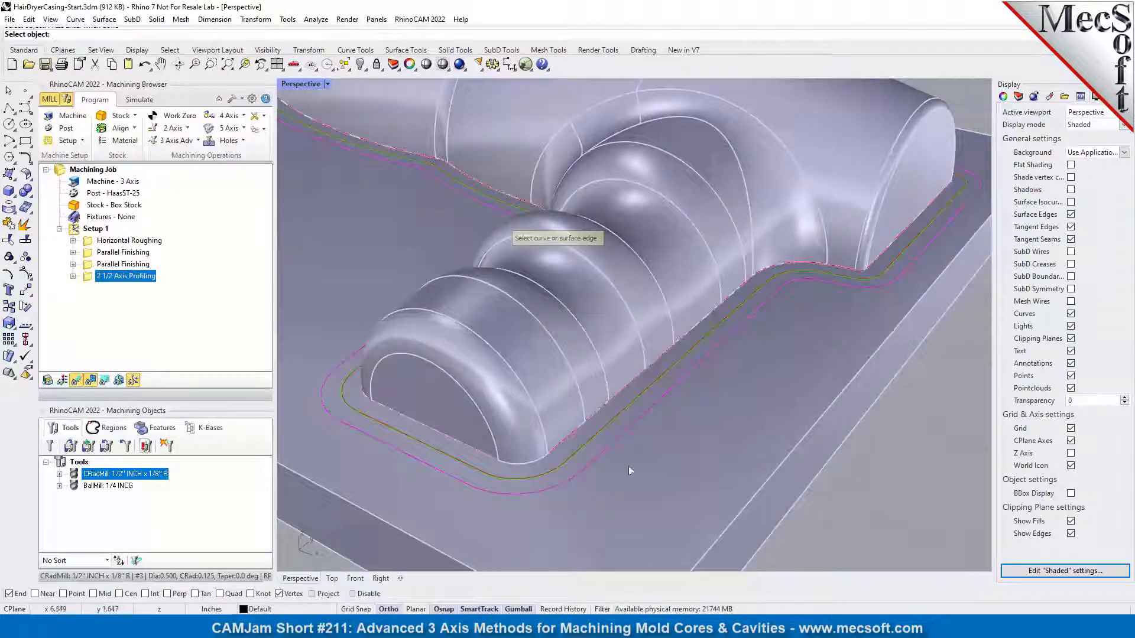
scroll(701, 345, "up", 2)
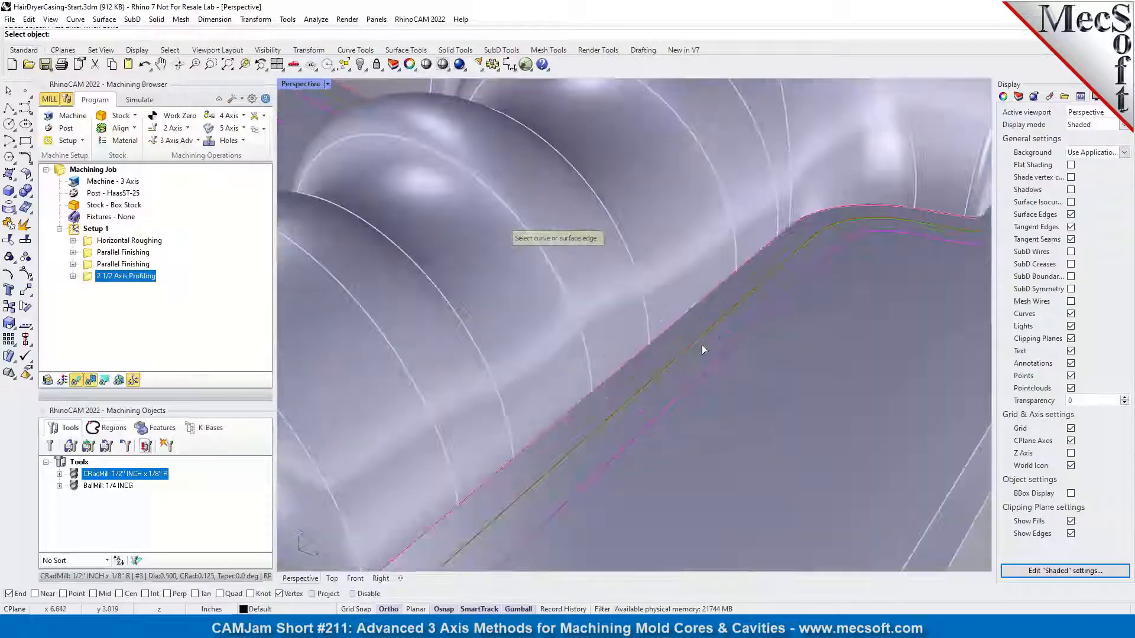
scroll(760, 324, "up", 2)
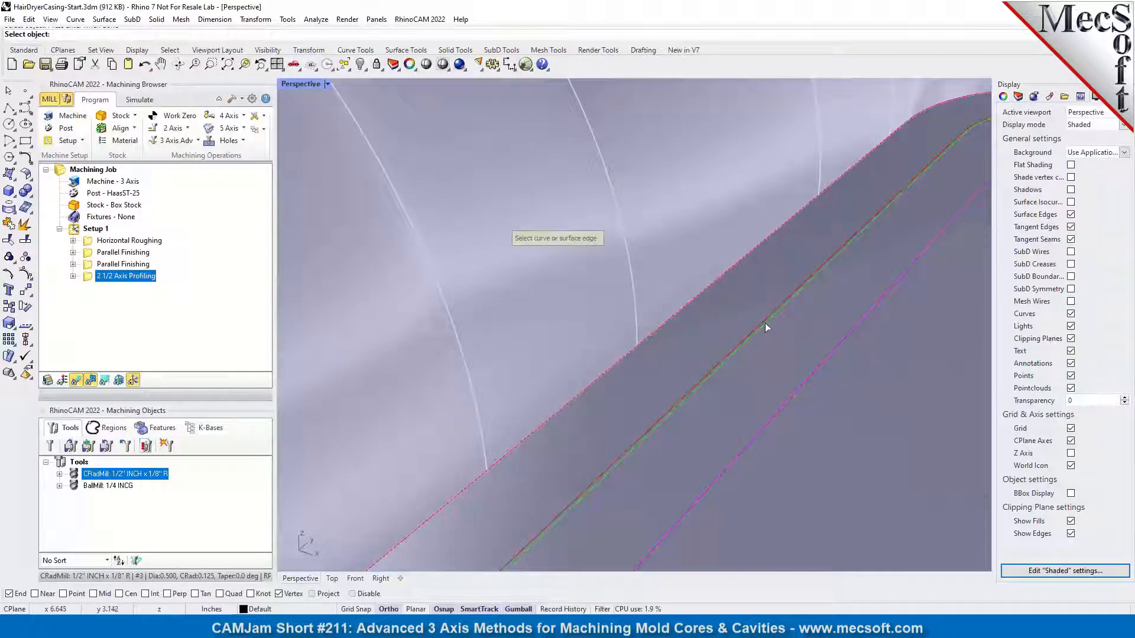
left_click(825, 361)
right_click(834, 366)
scroll(532, 382, "down", 4)
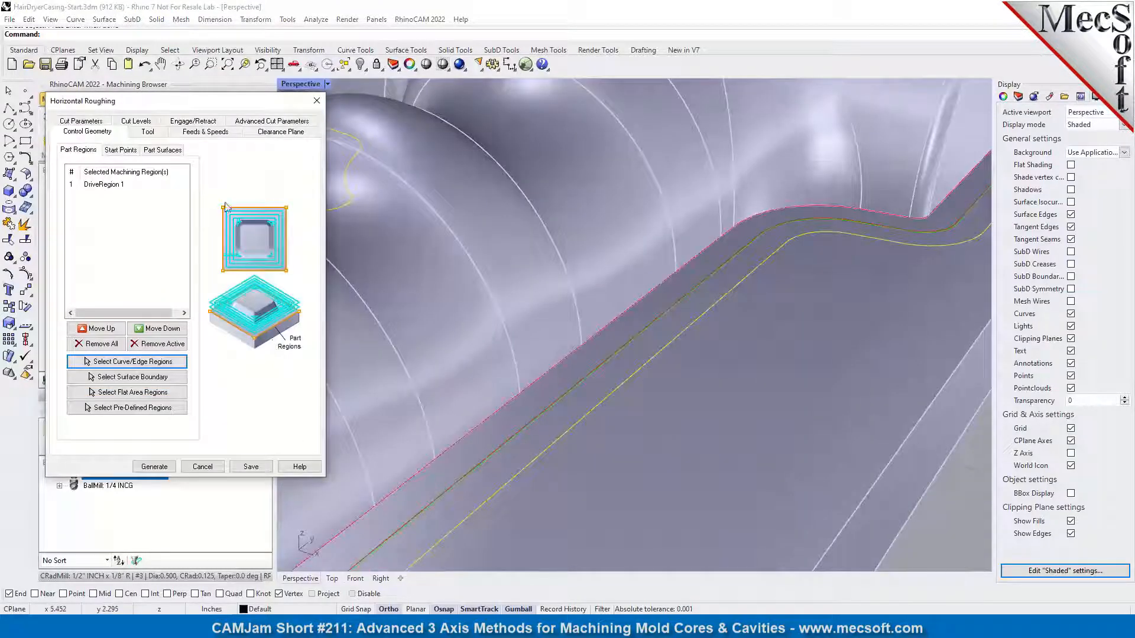
- Set the roughing stepdown to 1 level with Clear Flats enabled and try to generate the toolpath
left_click(148, 133)
left_click(211, 134)
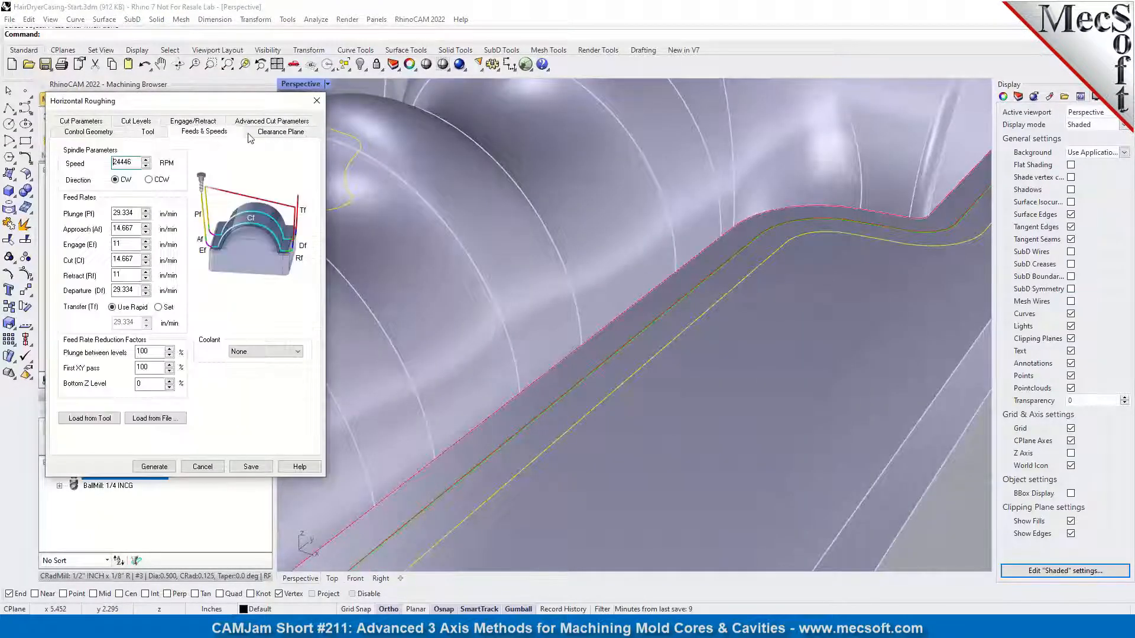
left_click(262, 136)
left_click(67, 122)
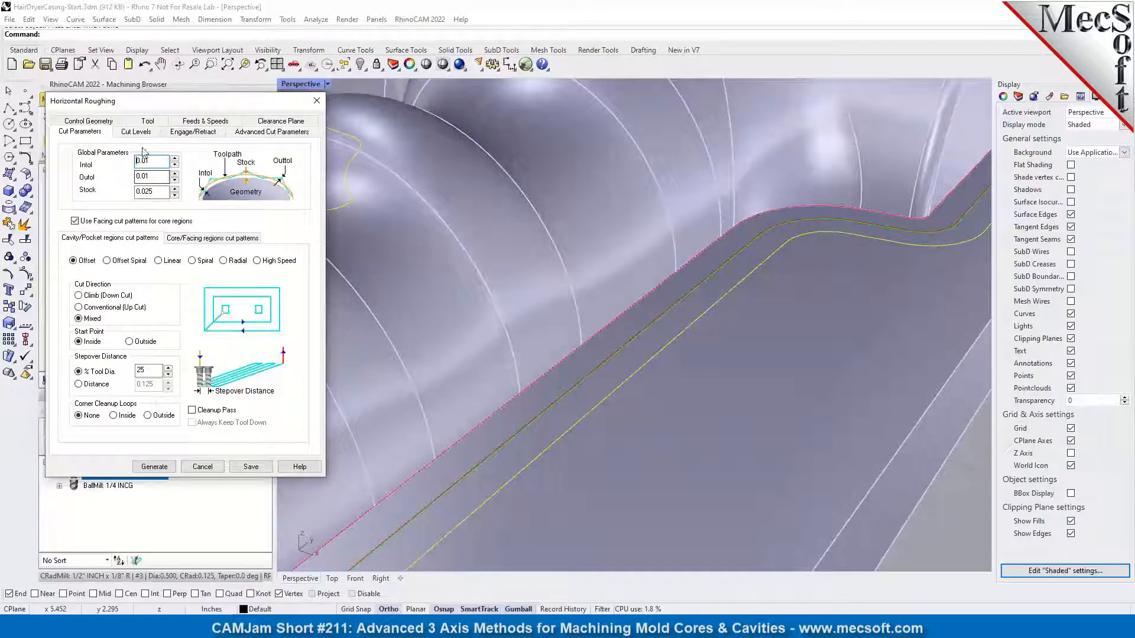
left_click(135, 134)
left_click(75, 195)
double_click(168, 199)
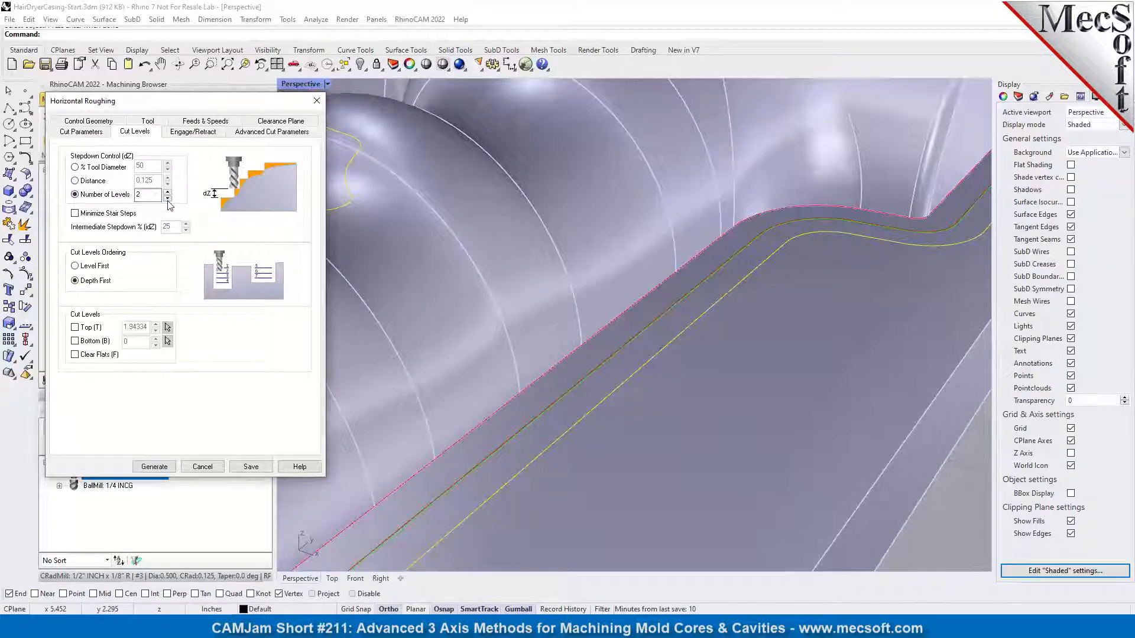
left_click(75, 355)
scroll(711, 289, "down", 8)
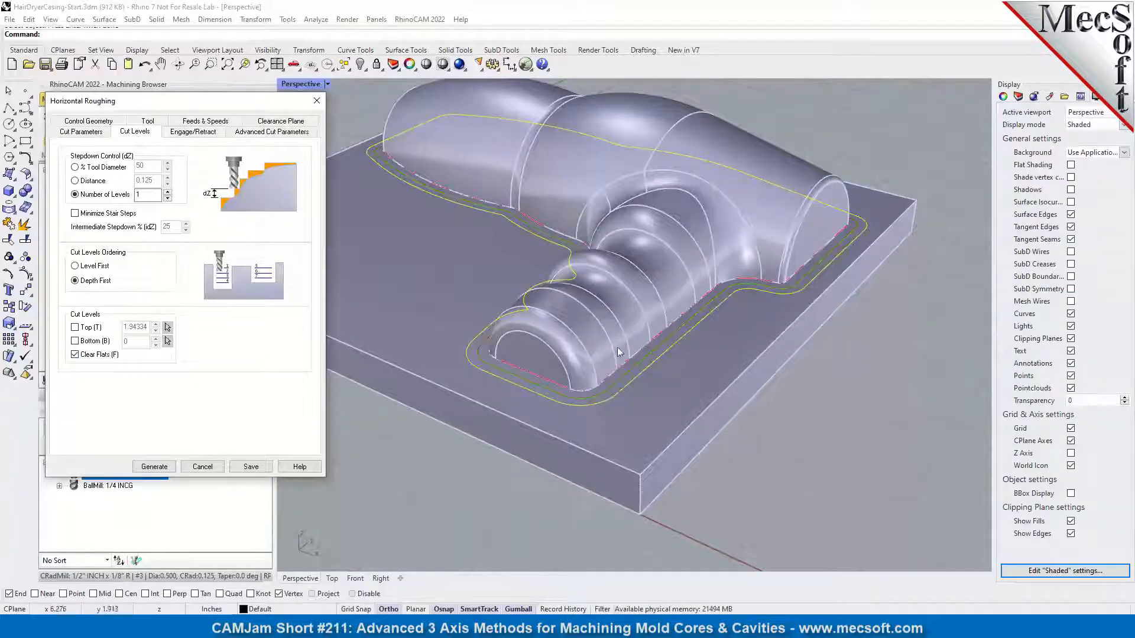
left_click(156, 466)
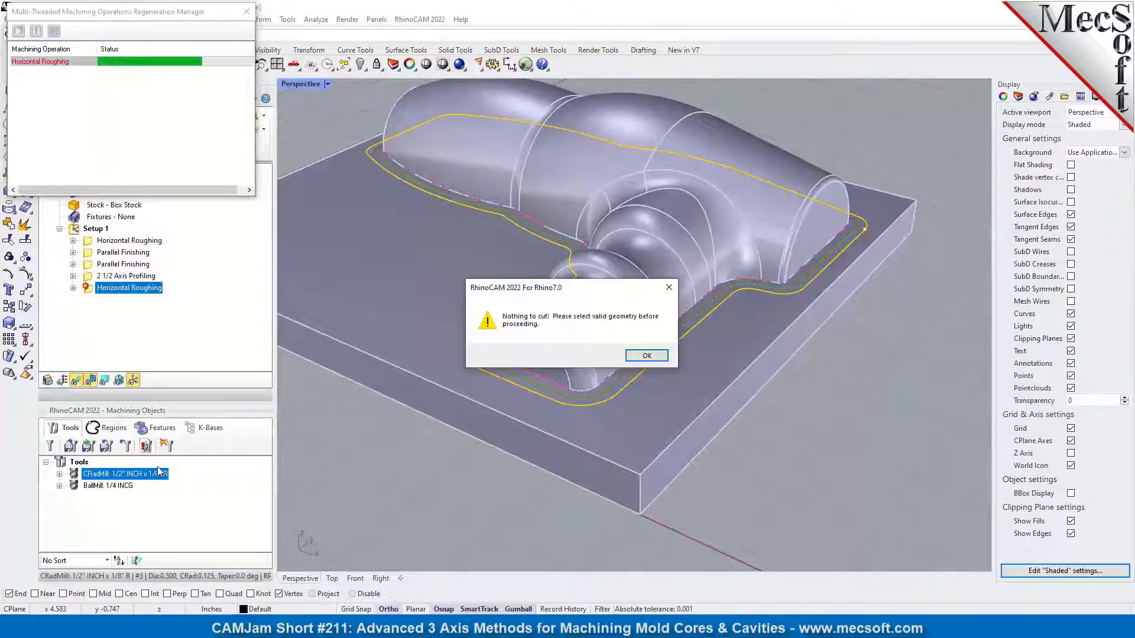
left_click(647, 356)
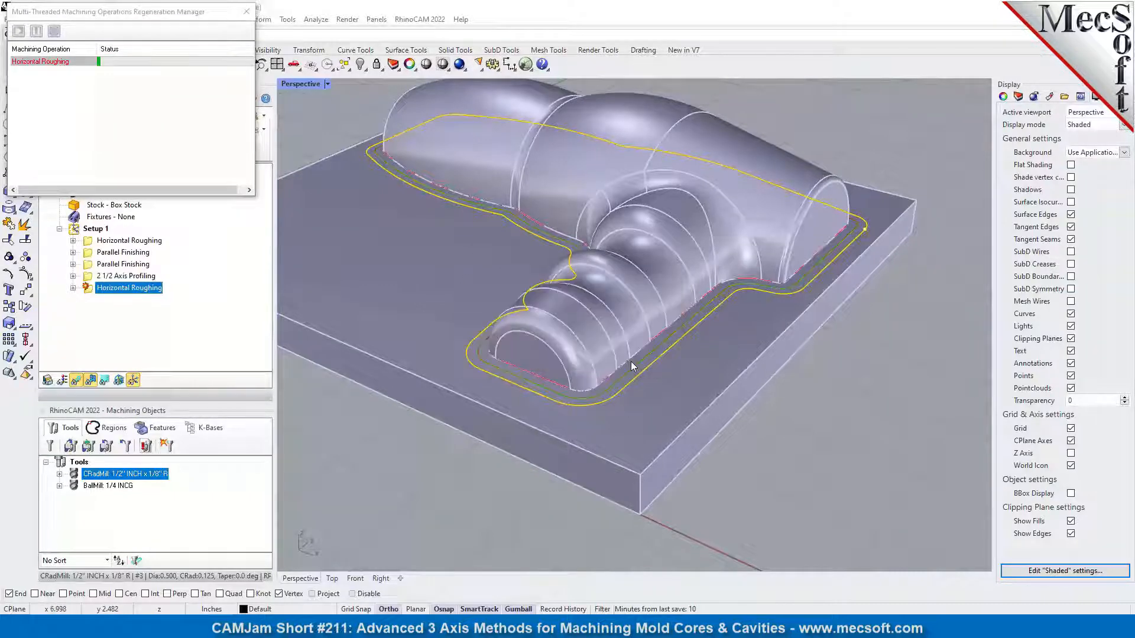
- Reopen the failed roughing operation, tighten its tolerances with Outtol at 0.001, and try generating it again
double_click(89, 289)
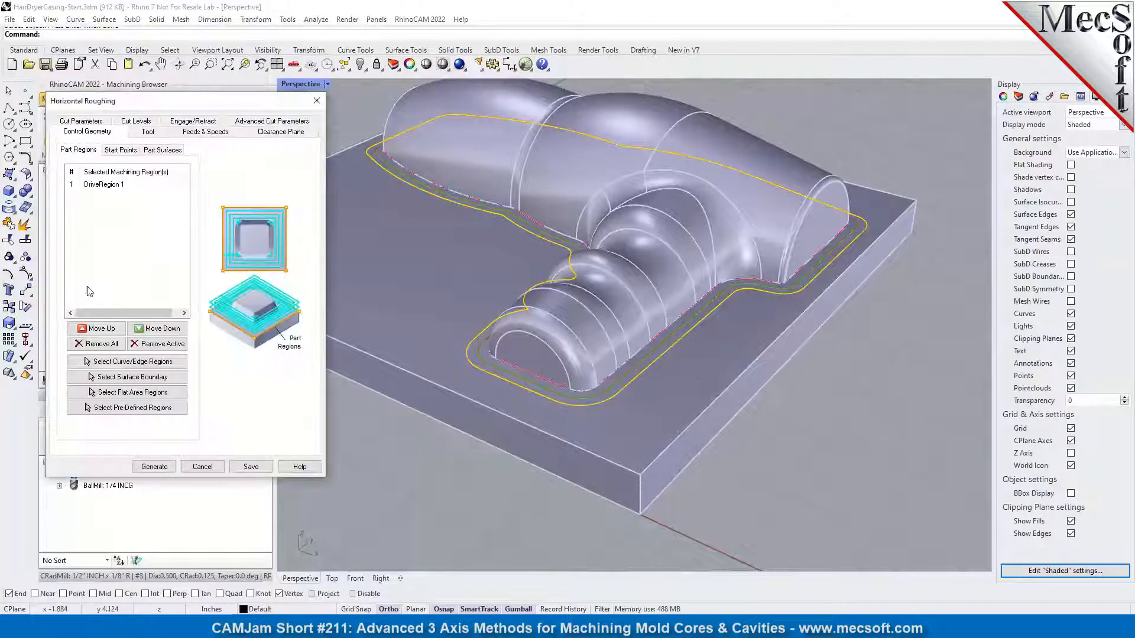
left_click(88, 122)
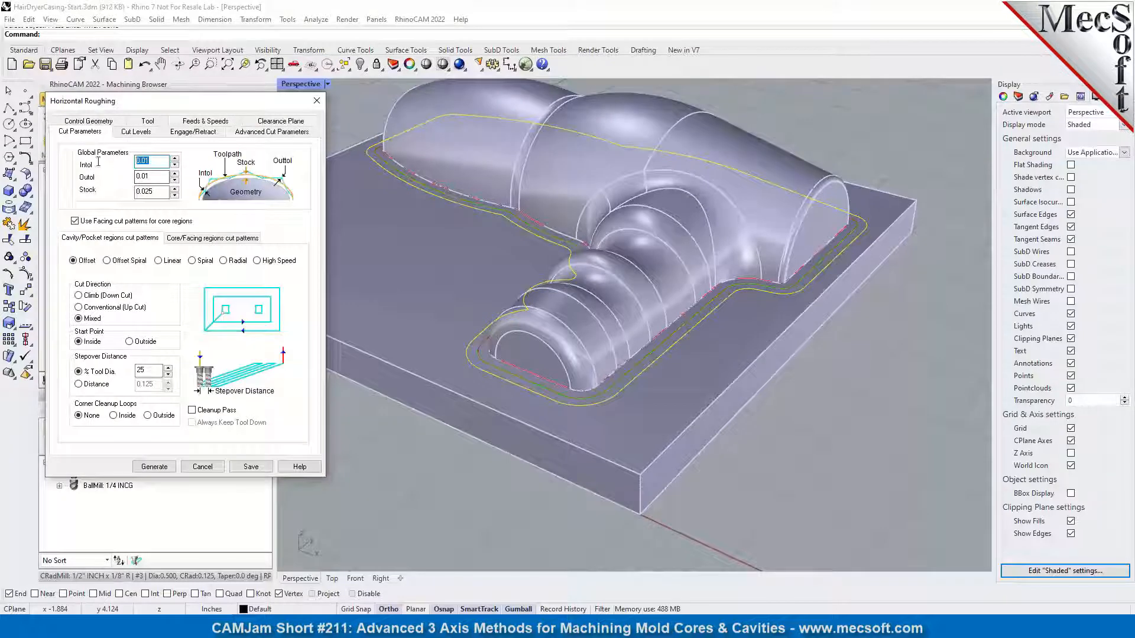
type("0.0")
key("Tab")
type("0.001")
key("Tab")
left_click(156, 467)
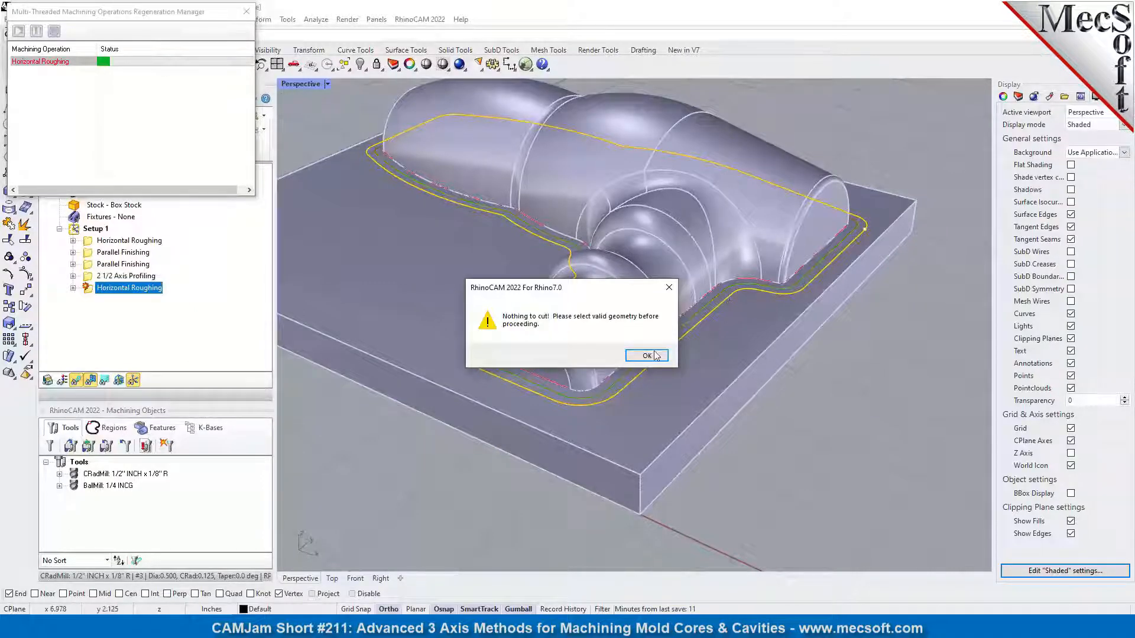
left_click(647, 355)
- Replace the last Horizontal Roughing operation with a Horizontal Finishing operation bounded by the outer offset curve around the casing
right_click(146, 301)
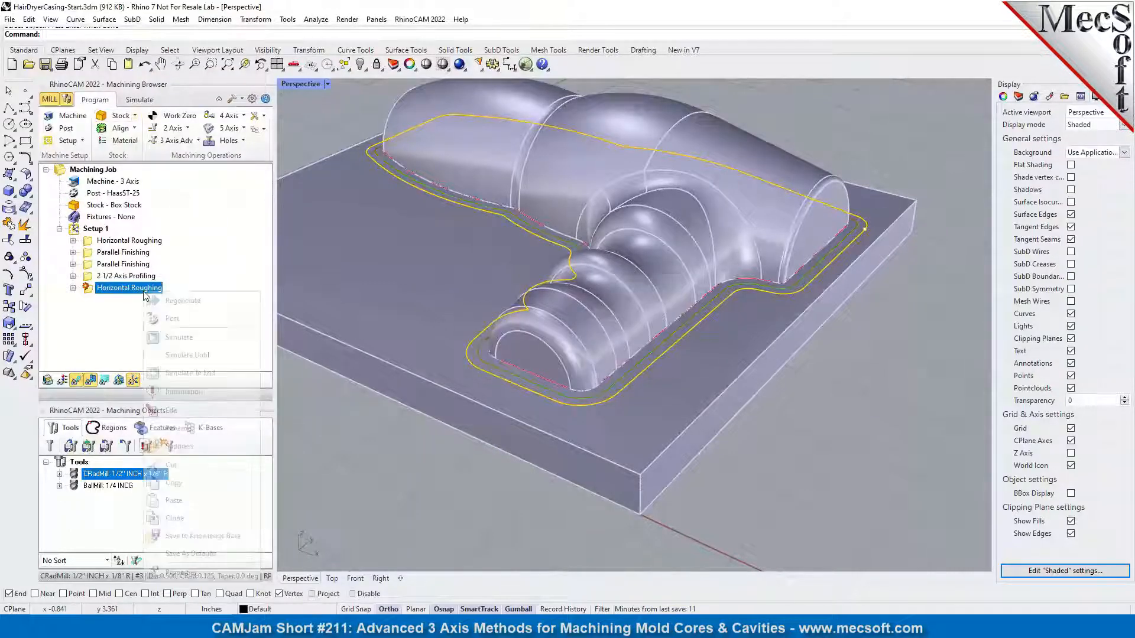
left_click(196, 411)
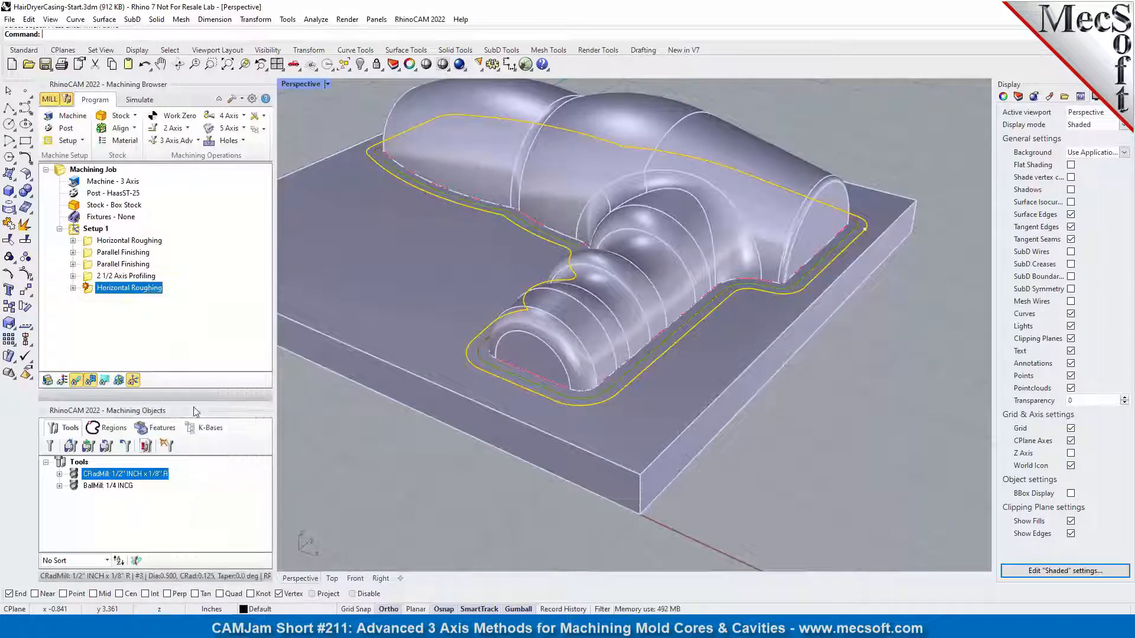
left_click(175, 140)
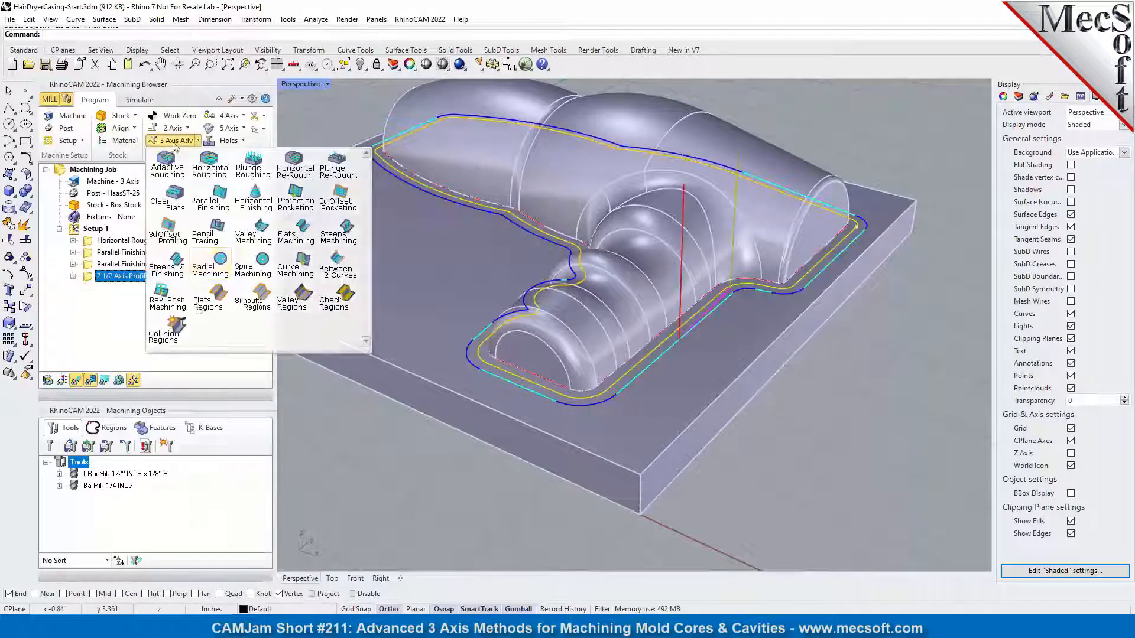
left_click(258, 197)
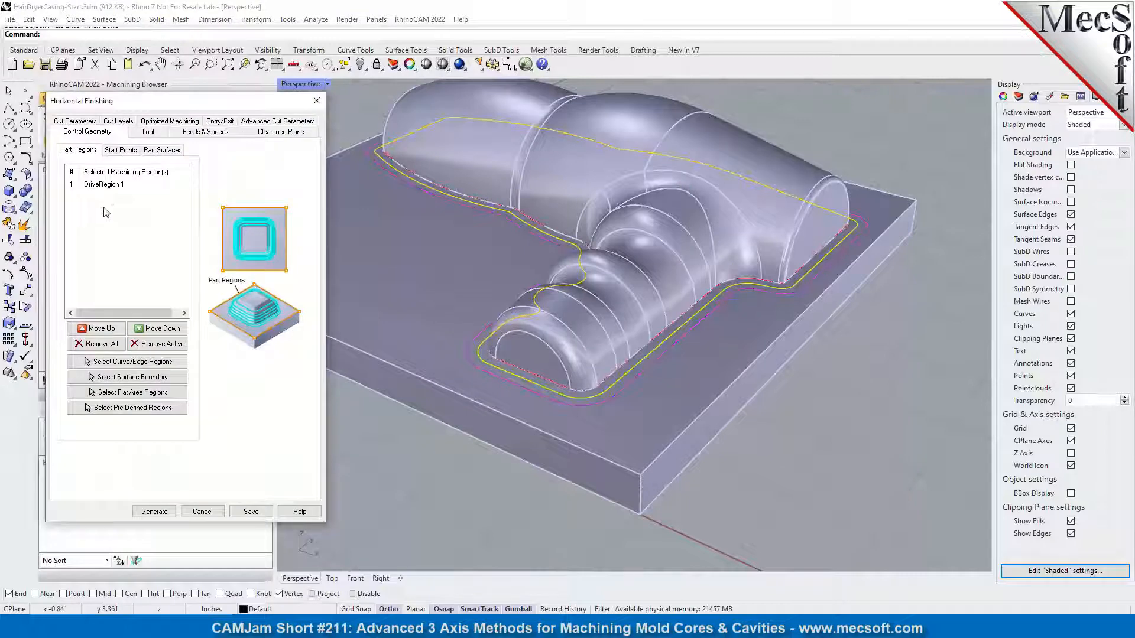
left_click(106, 344)
left_click(132, 361)
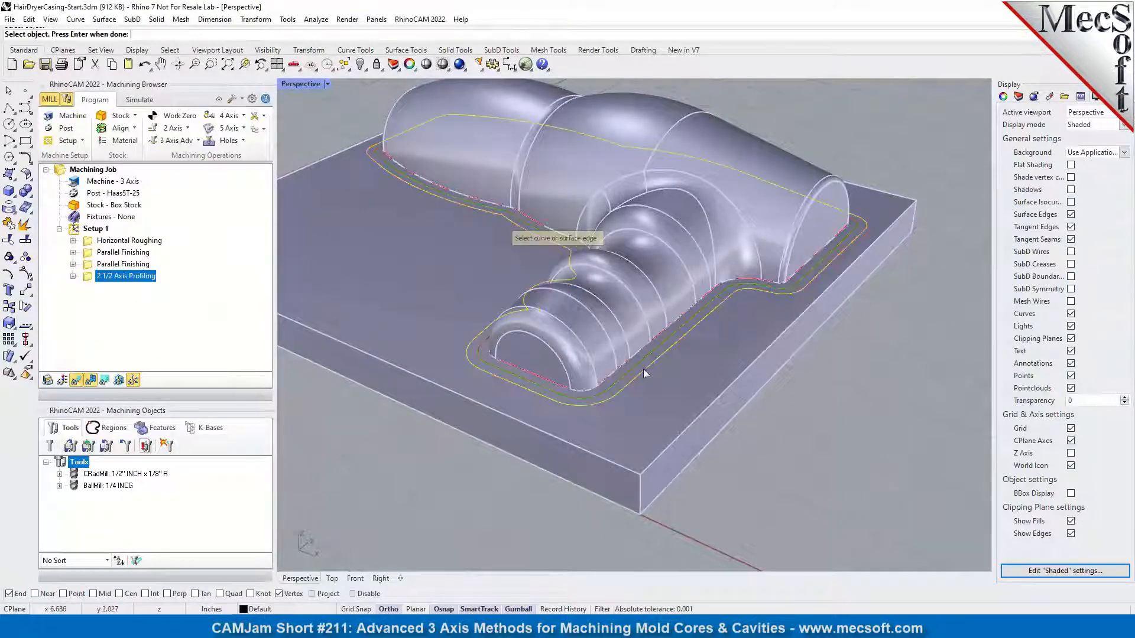
key("Return")
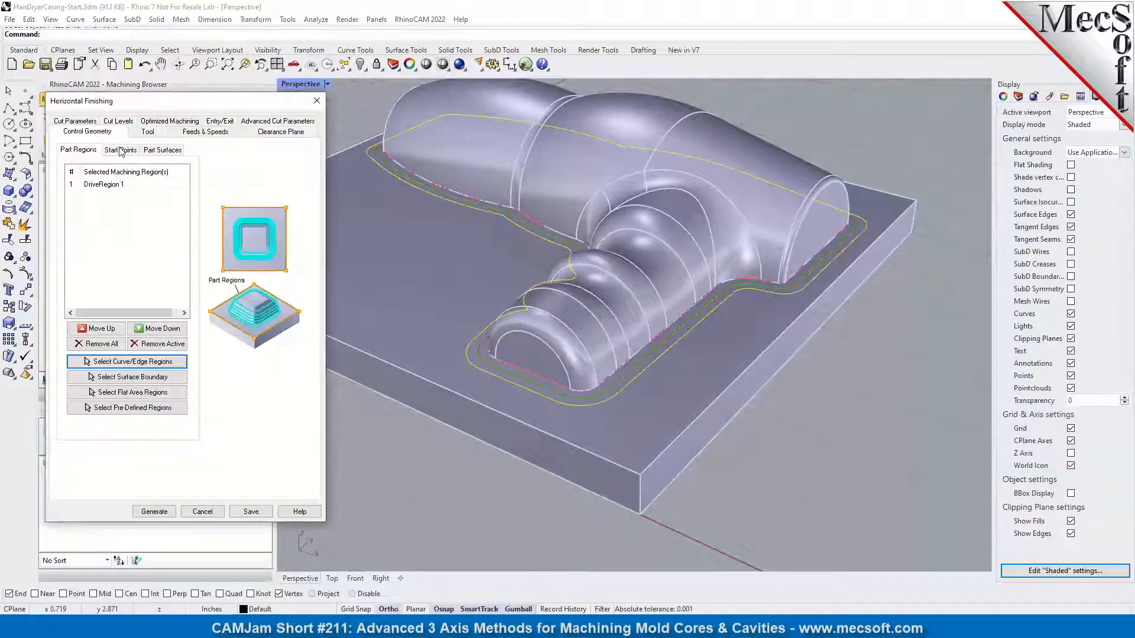
- Set the Horizontal Finishing stepdown to 1 level, check the remaining cut and entry settings, and generate the toolpath
left_click(76, 121)
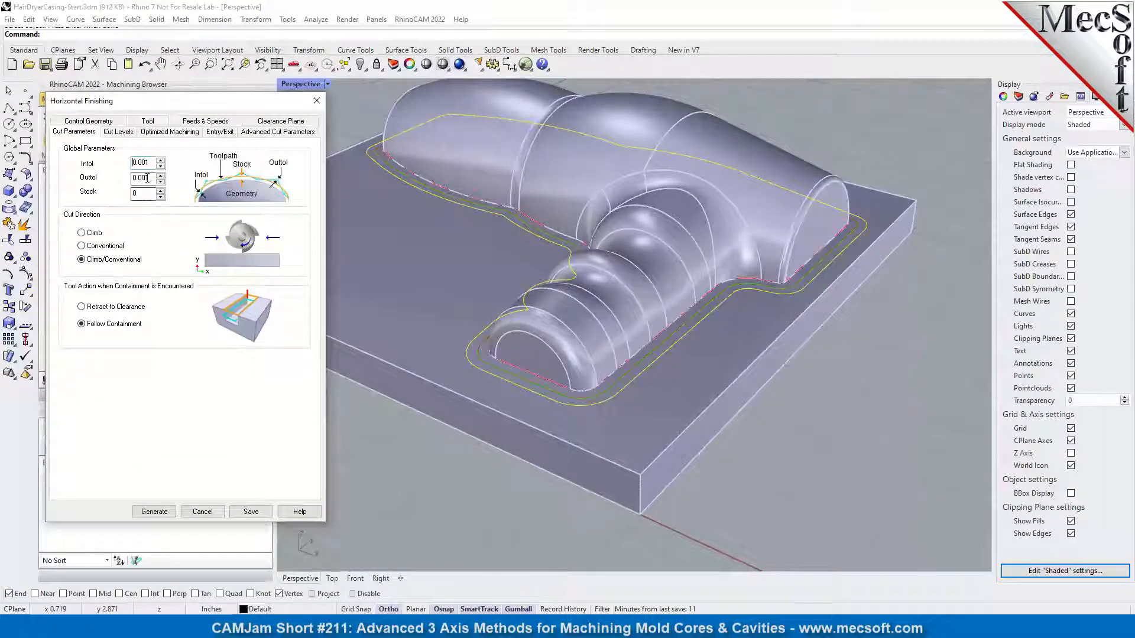
left_click(118, 132)
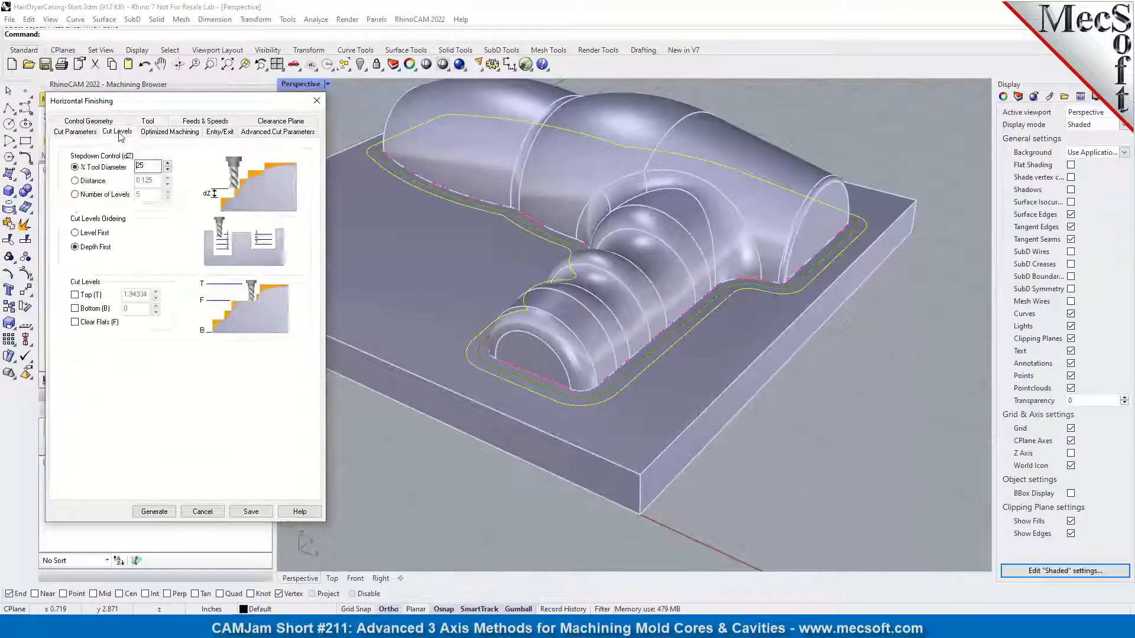
left_click(83, 197)
left_click(168, 200)
left_click(168, 199)
left_click(168, 200)
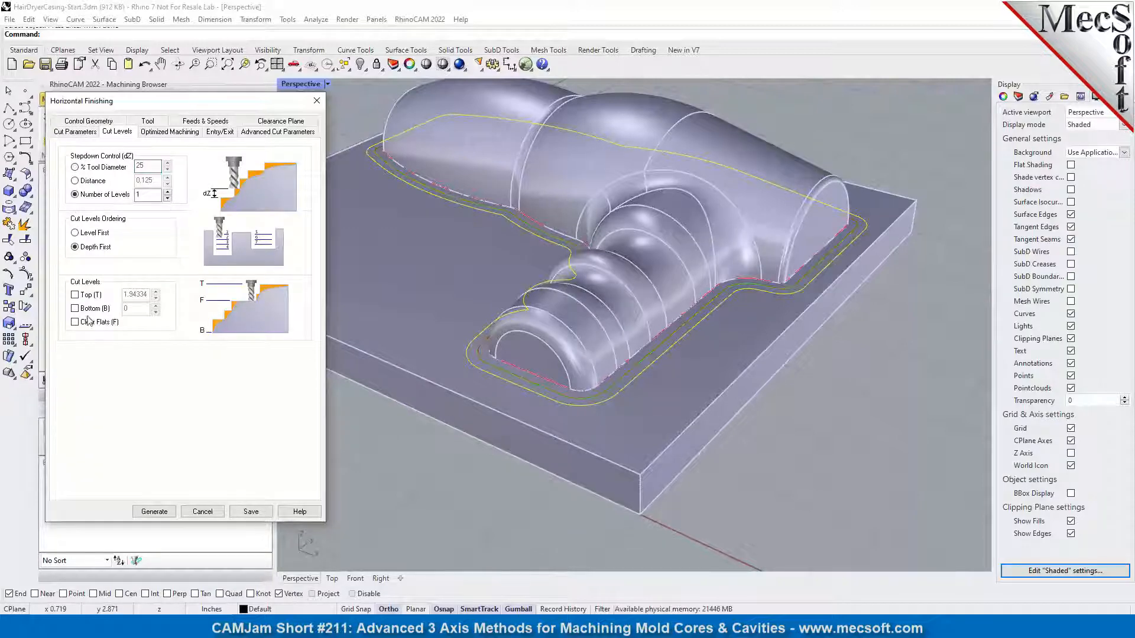
left_click(168, 133)
left_click(218, 132)
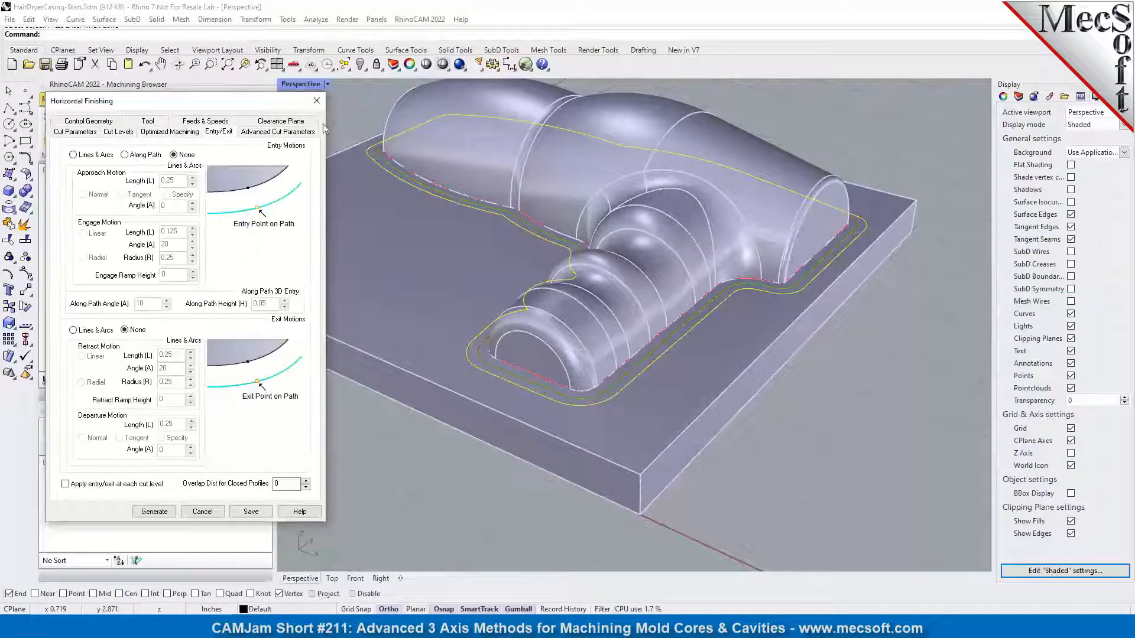
left_click(154, 512)
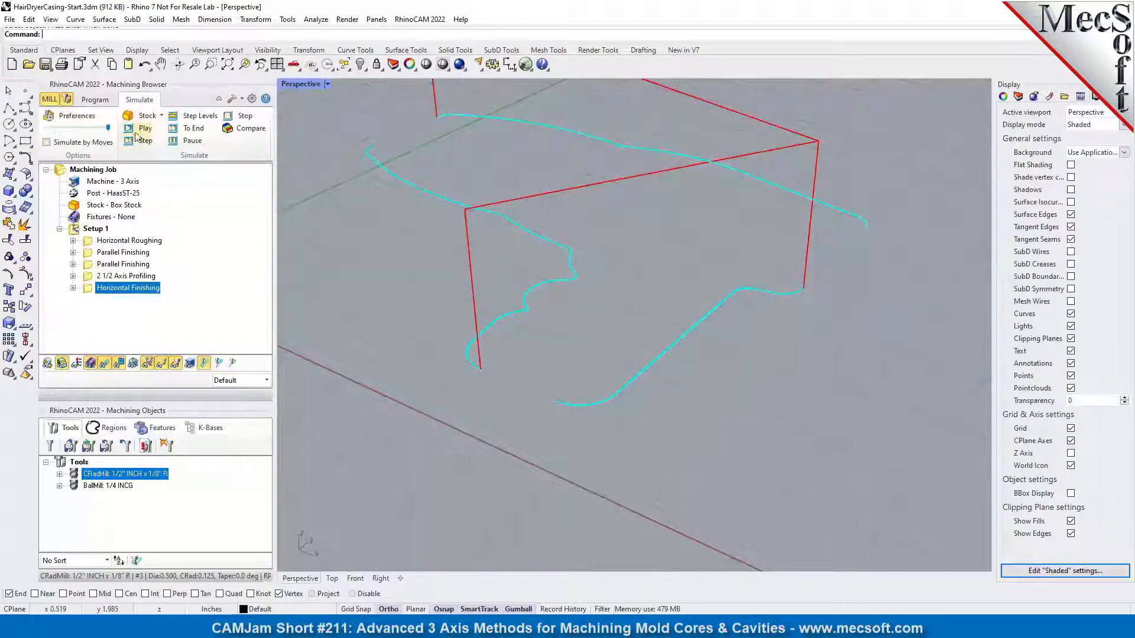
- Simulate the Horizontal Finishing operation and inspect the cut stock around the casing base from several sides
left_click(145, 131)
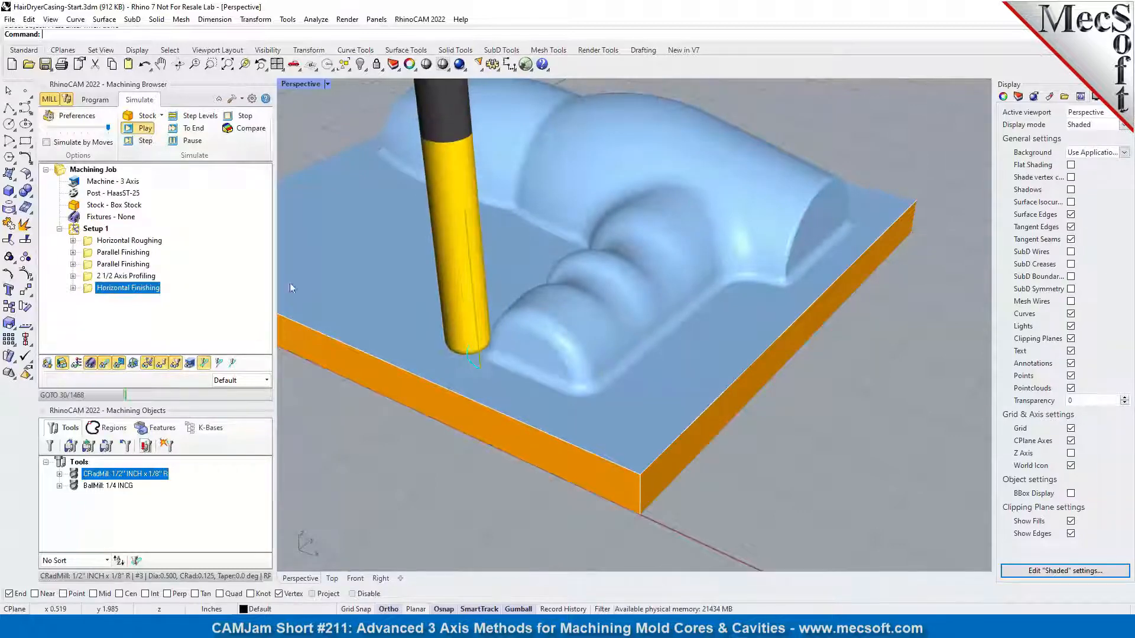
right_click_drag(431, 410, 526, 410)
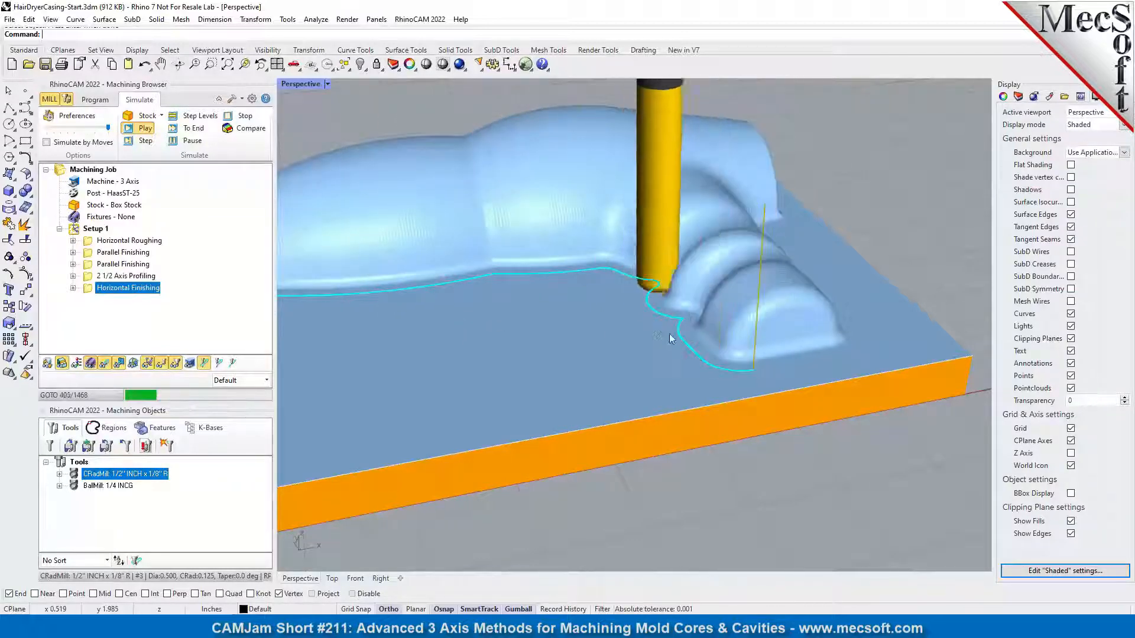
right_click_drag(778, 306, 638, 324)
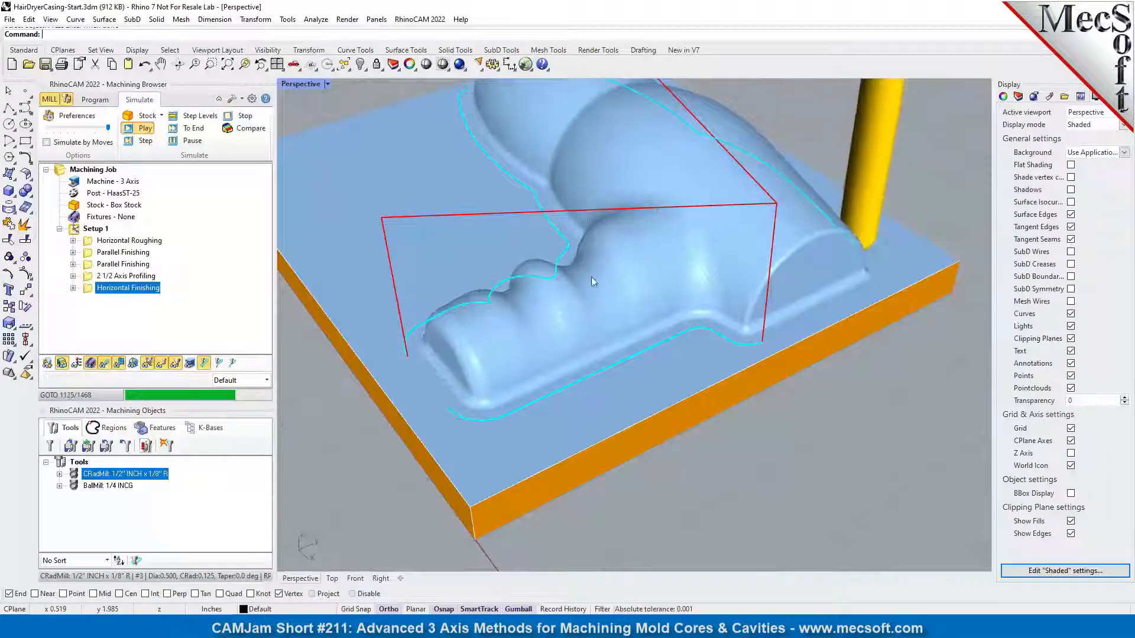
right_click_drag(664, 354, 652, 390)
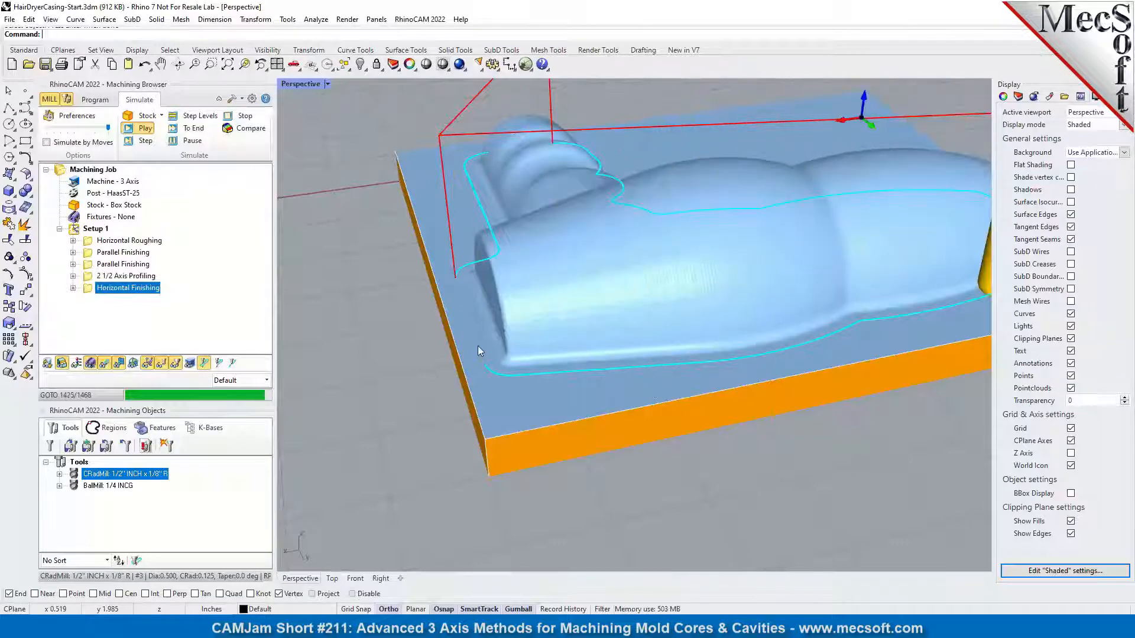
right_click_drag(383, 332, 675, 339)
scroll(865, 273, "down", 5)
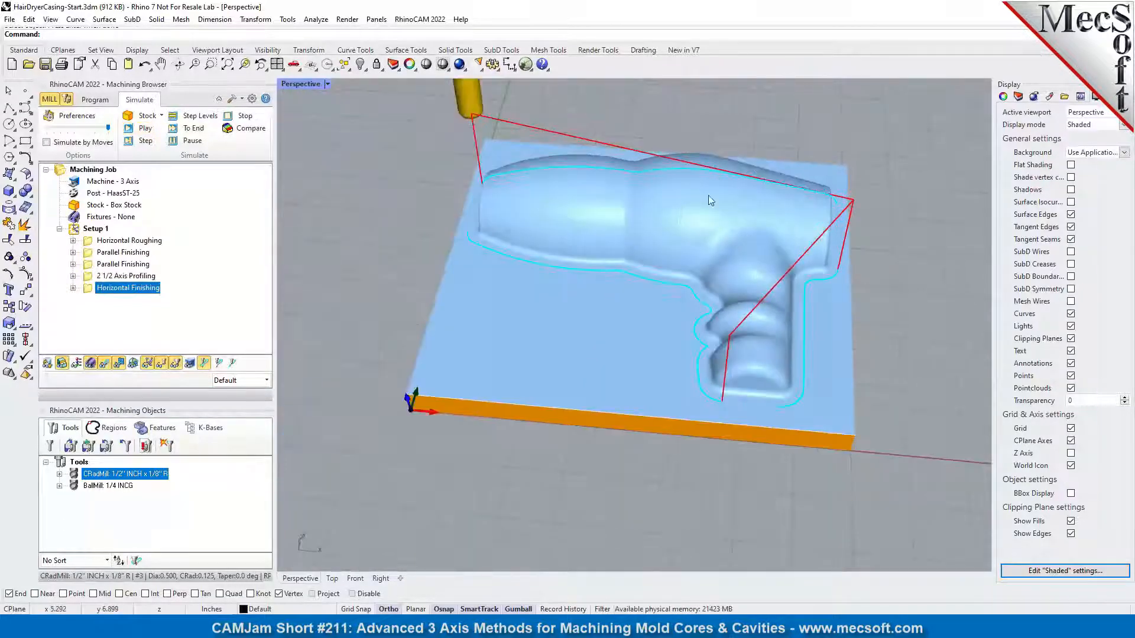
scroll(730, 214, "up", 2)
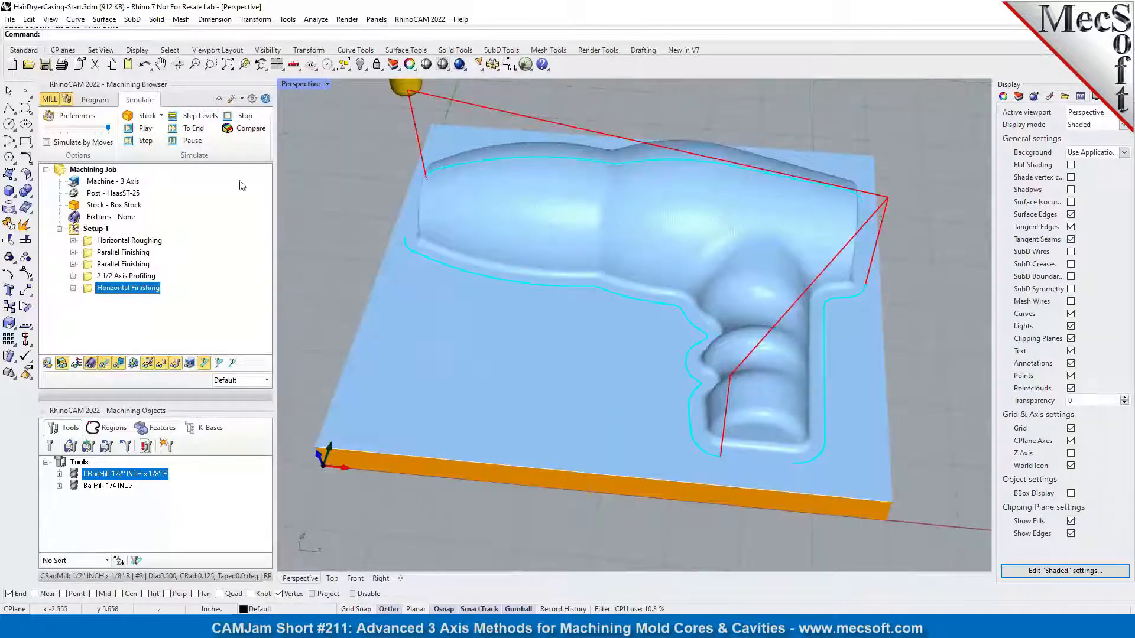
- Post-process Setup 1 with the HaasST-25 post to HairDryerCasing-Start_Setup 1.nc and look over the G-code
left_click(95, 100)
right_click(96, 229)
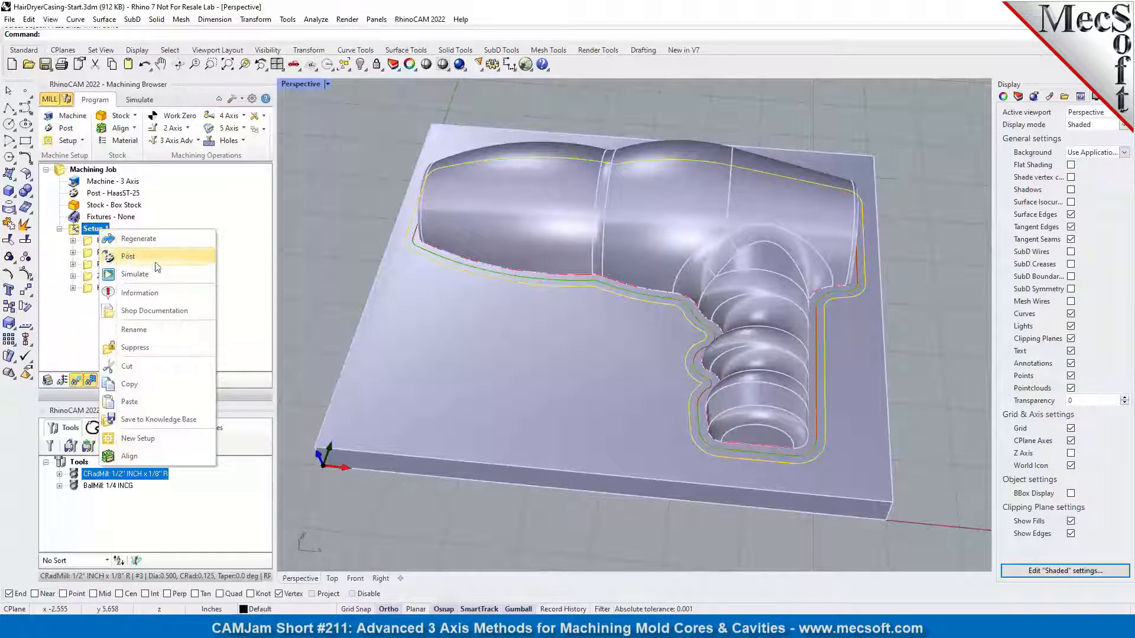
left_click(128, 256)
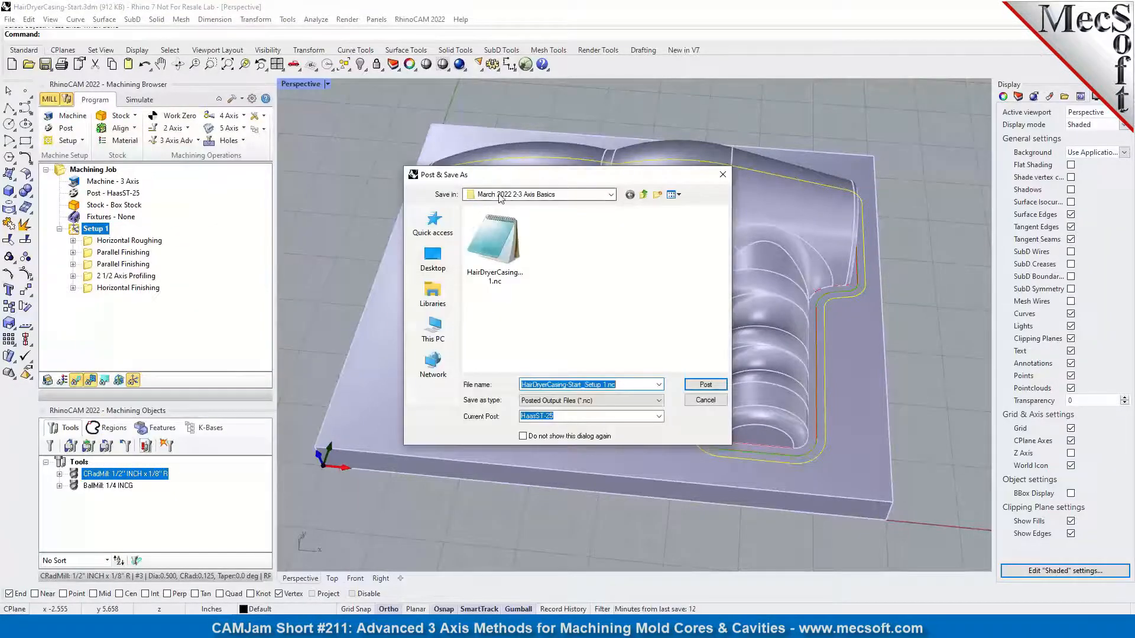
left_click(706, 384)
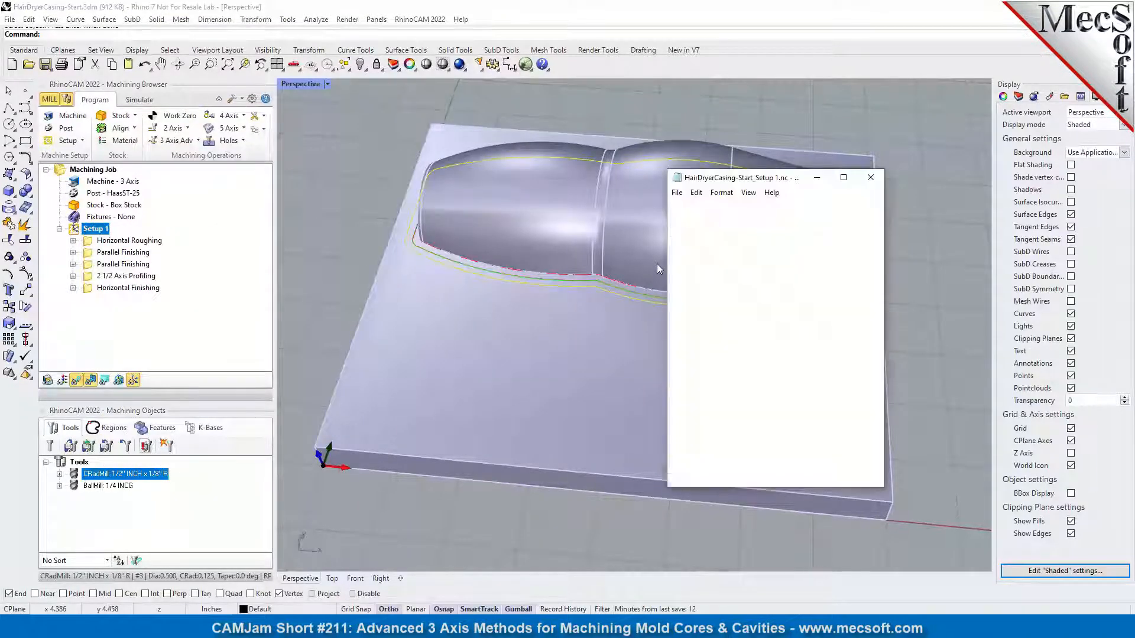
mouse_move(880, 213)
left_mouse_down()
mouse_move(887, 454)
mouse_move(880, 210)
left_mouse_up()
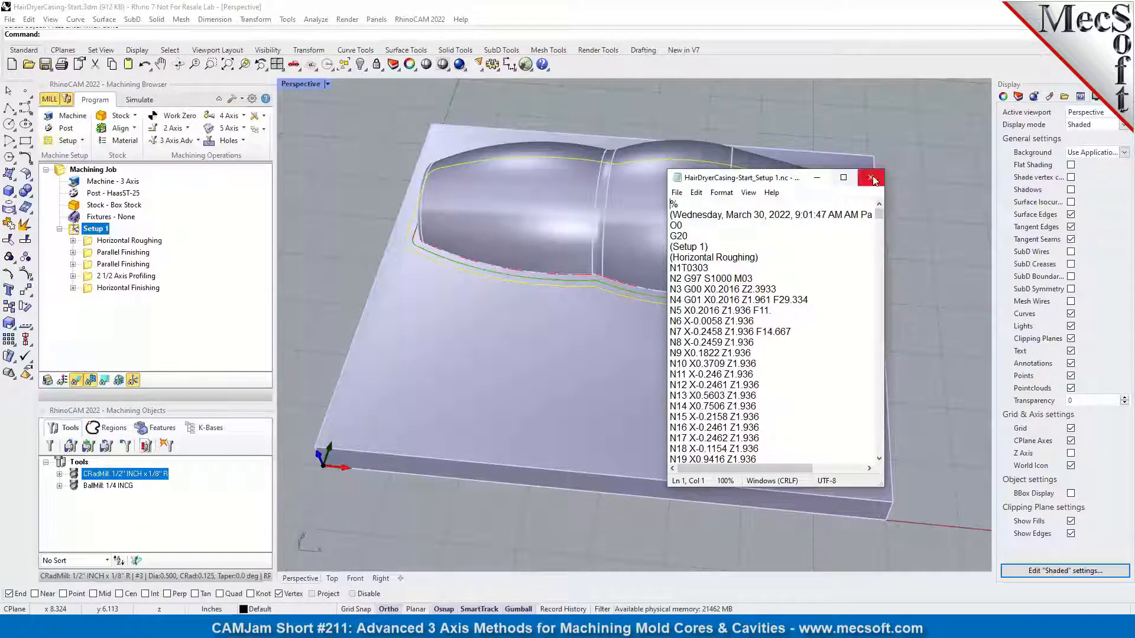
- Switch to the PowerPoint slide show and advance to the Questions & Answers slide
key("alt+Tab")
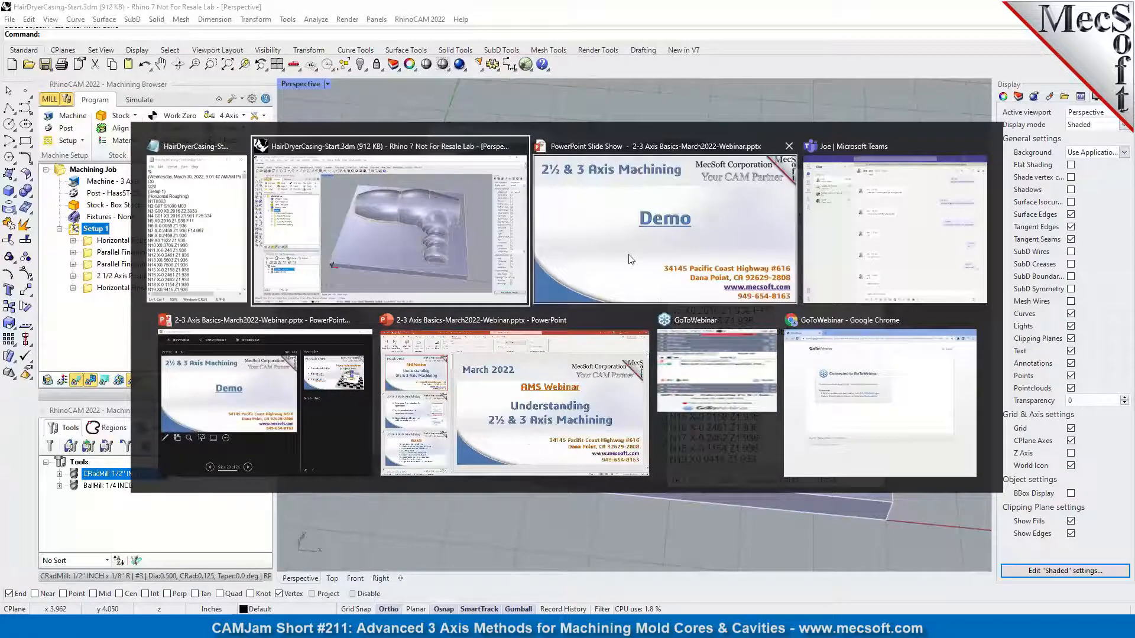
left_click(661, 248)
left_click(487, 367)
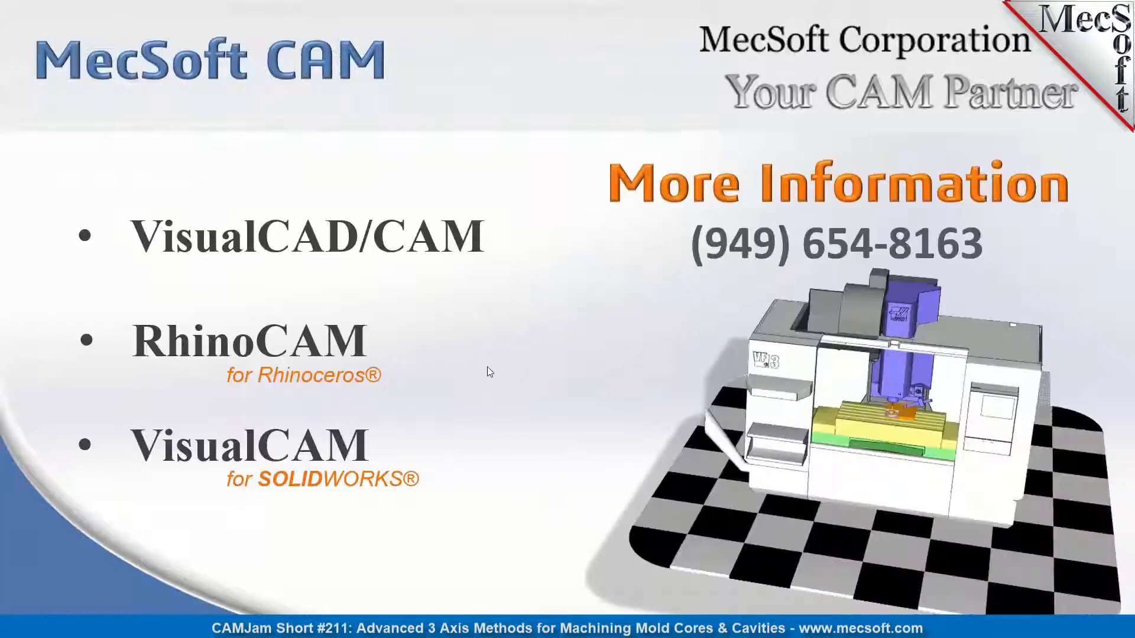
left_click(487, 366)
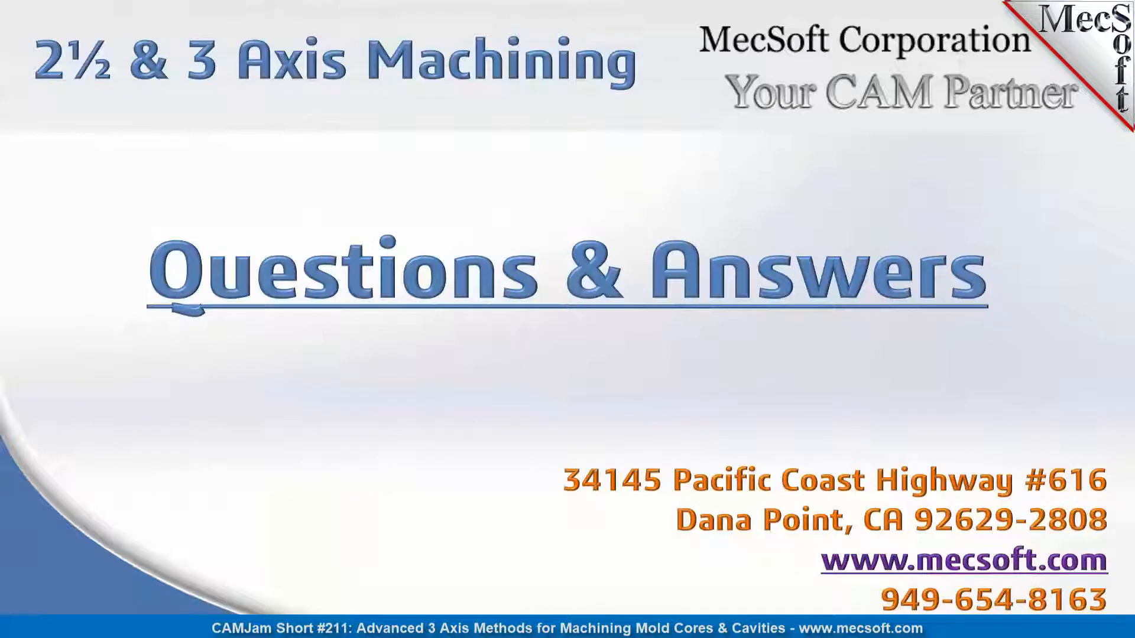